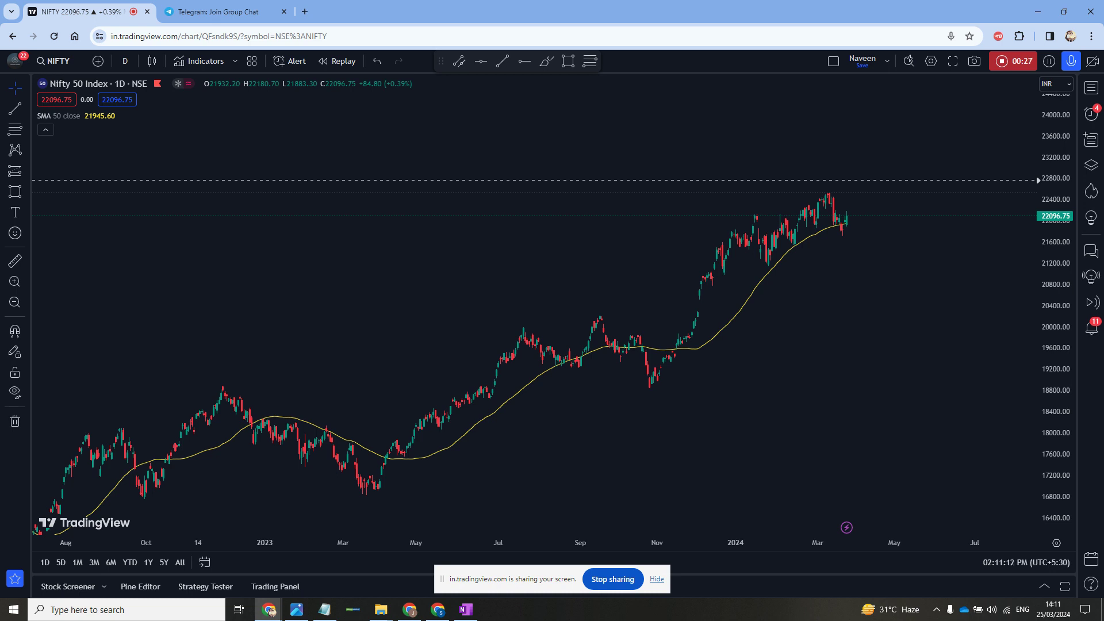
Step: Return to the TradingView chart and pan back to show the earlier 2022 daily candles
left_click(324, 609)
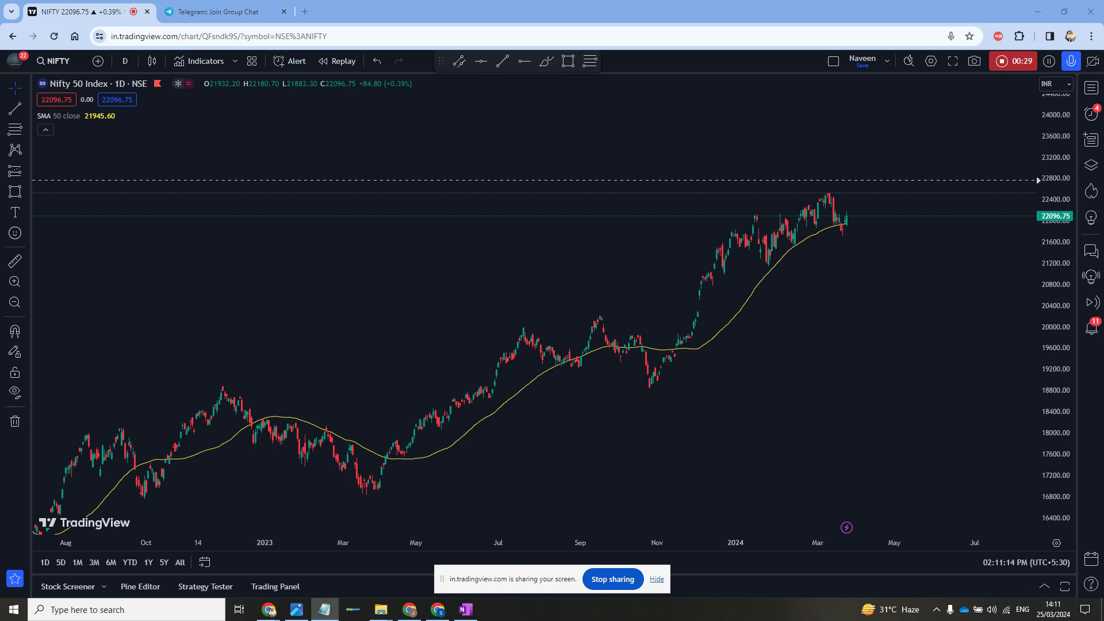
left_click(541, 280)
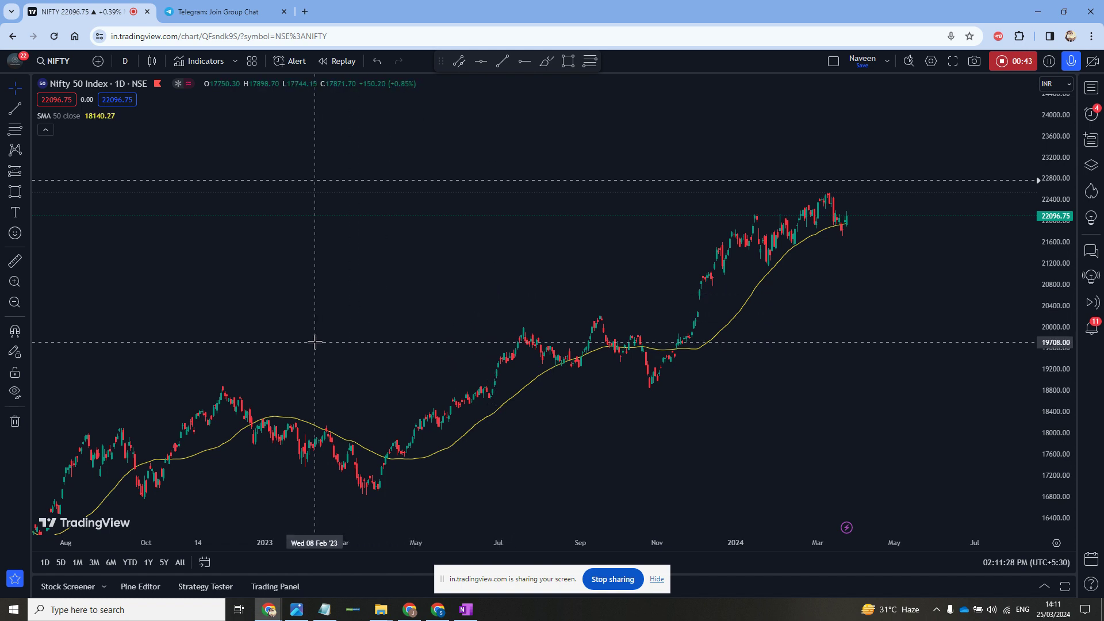
left_click_drag(315, 342, 365, 293)
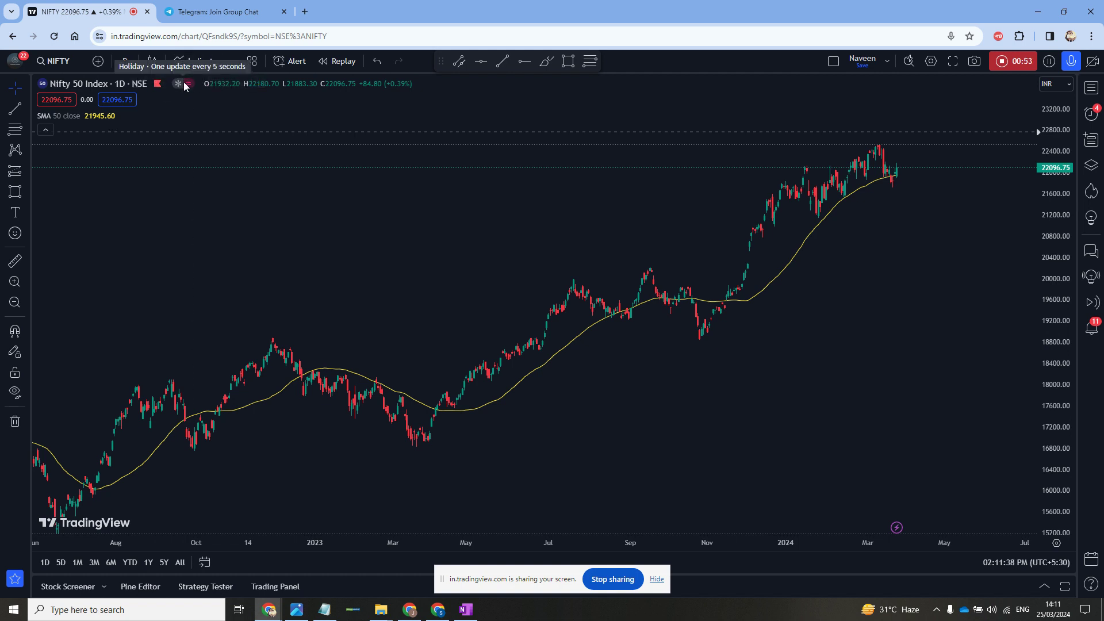
mouse_move(65, 119)
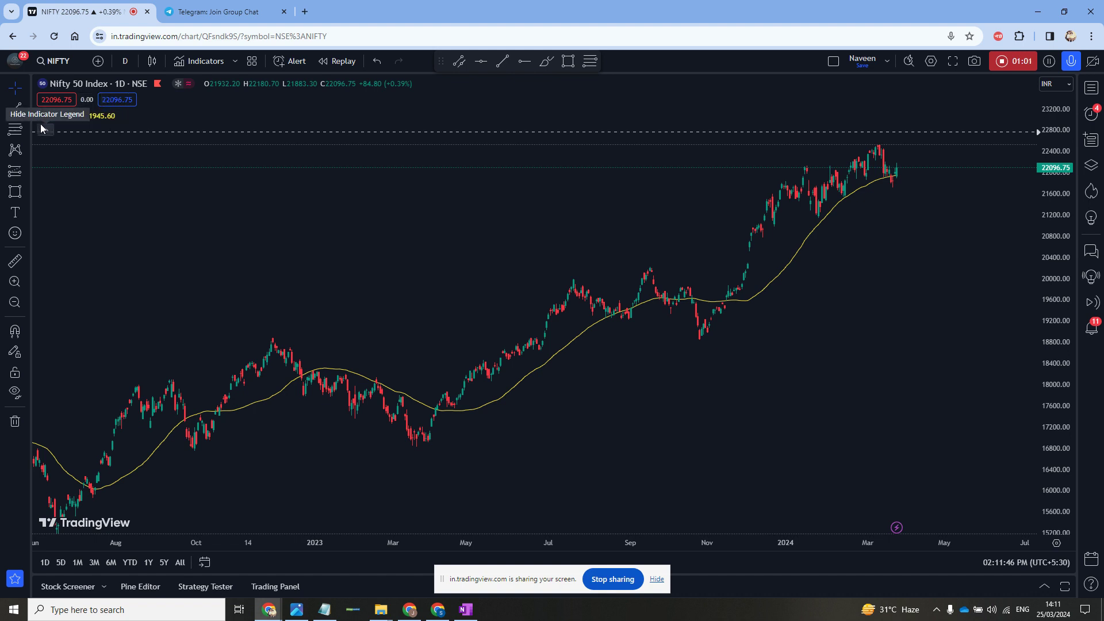
left_click(106, 115)
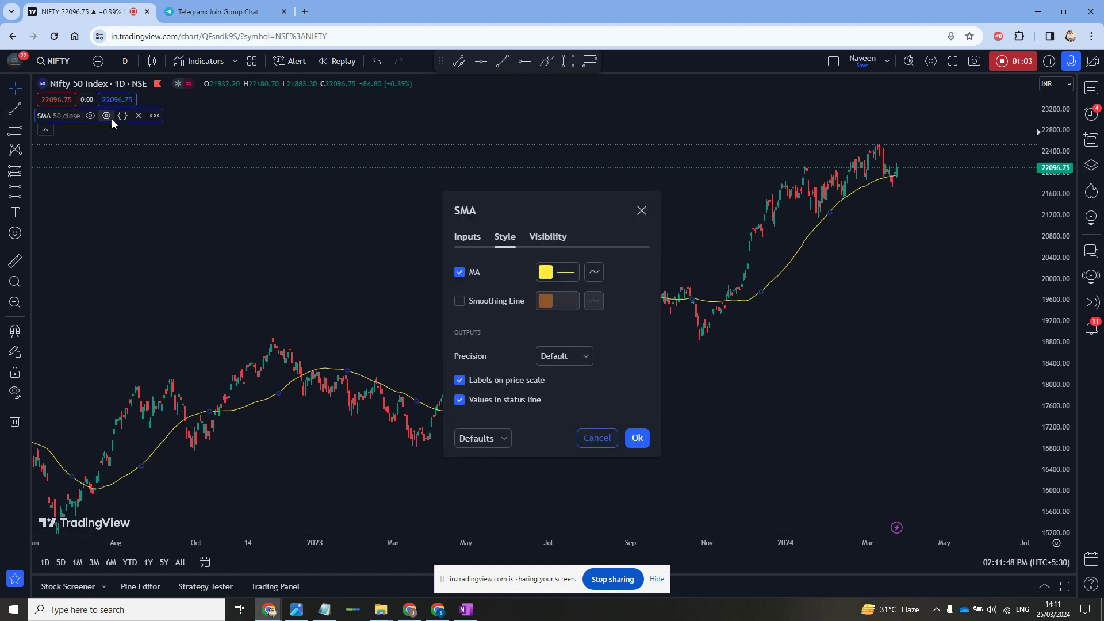
left_click(467, 237)
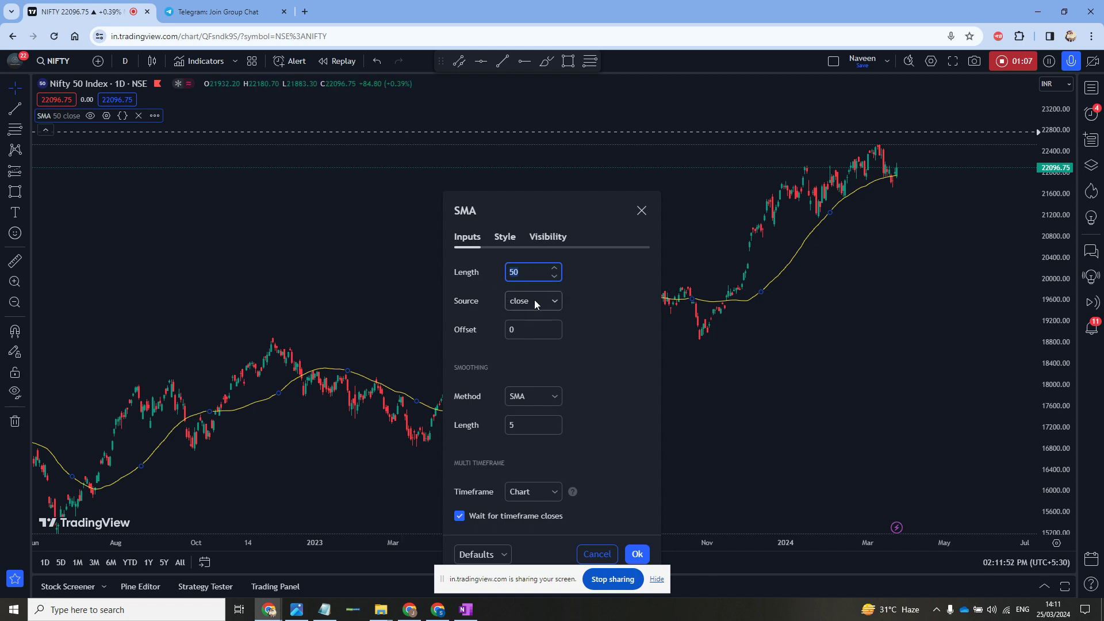
left_click(499, 237)
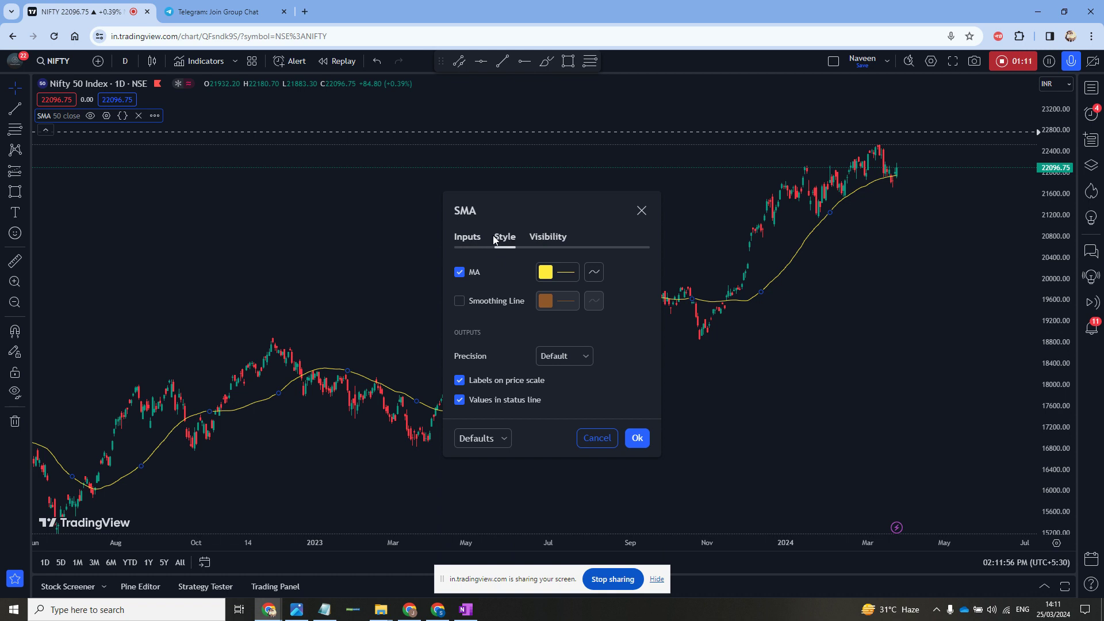
left_click(642, 211)
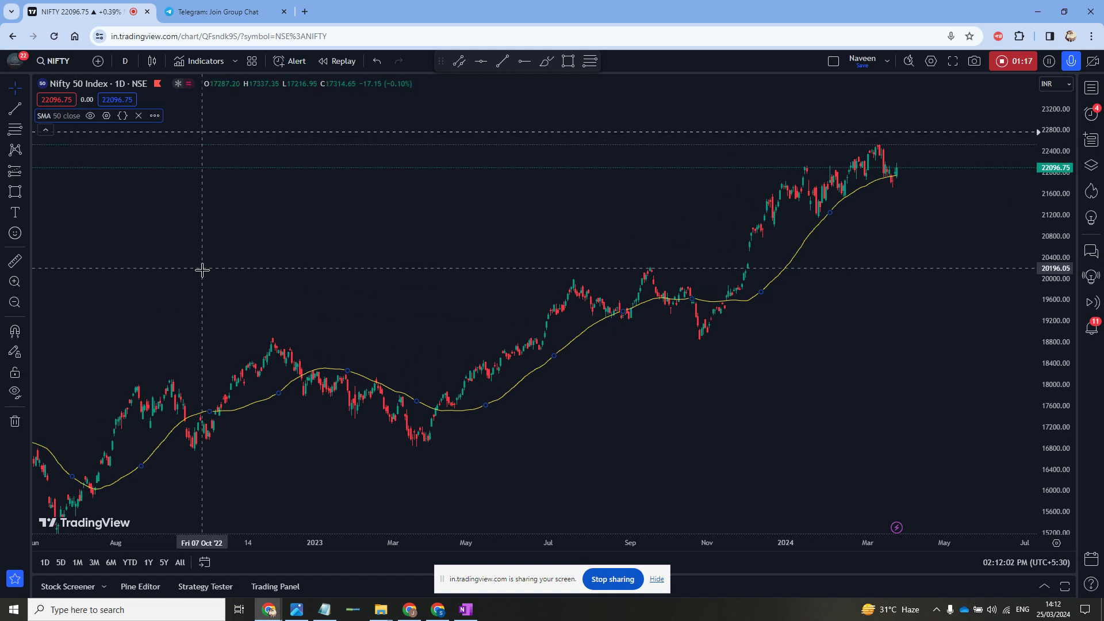
Step: Pan back to Feb 2022, stretch the price scale to about 14600–19000, and centre the mid-2022 swing
left_click_drag(202, 266, 342, 192)
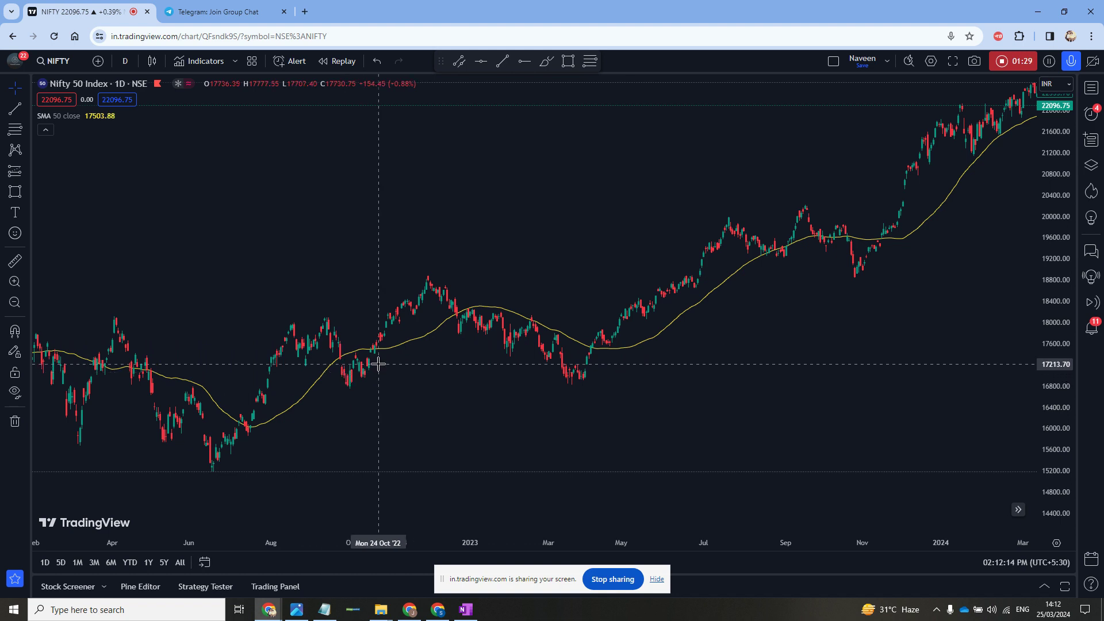
left_click_drag(679, 380, 445, 407)
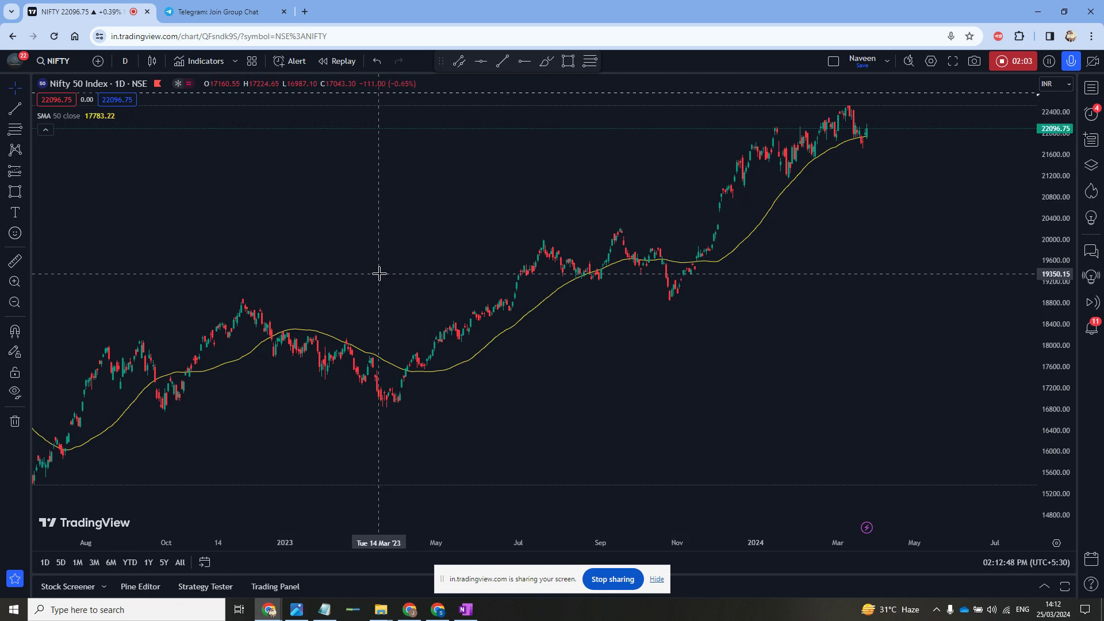
left_click_drag(310, 249, 515, 168)
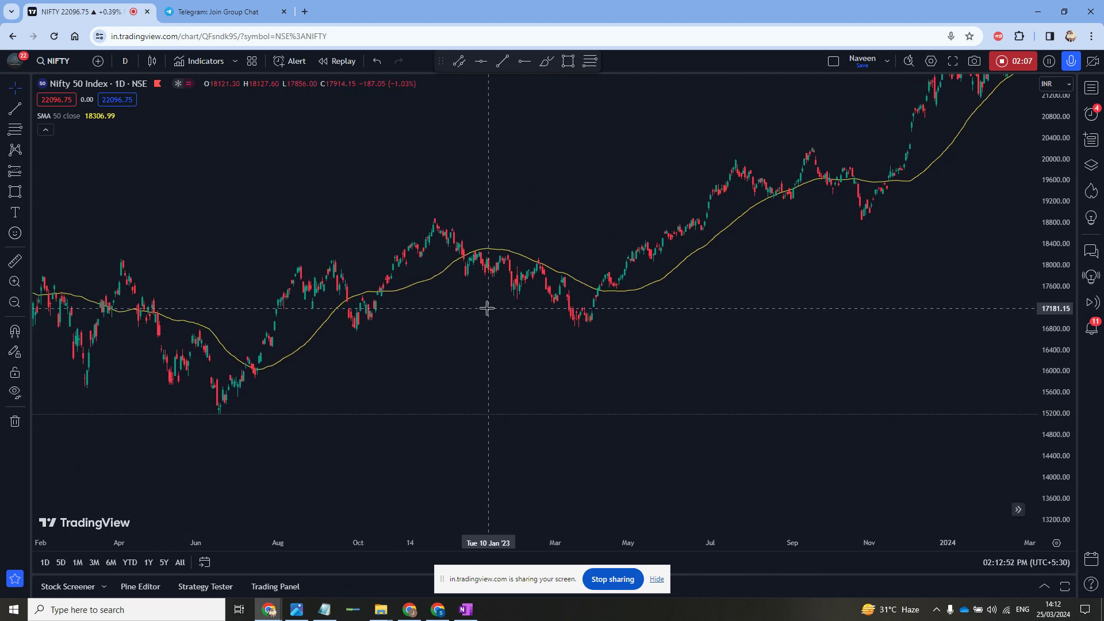
left_click_drag(468, 342, 577, 356)
left_click_drag(374, 309, 616, 311)
left_click_drag(1035, 382, 1032, 172)
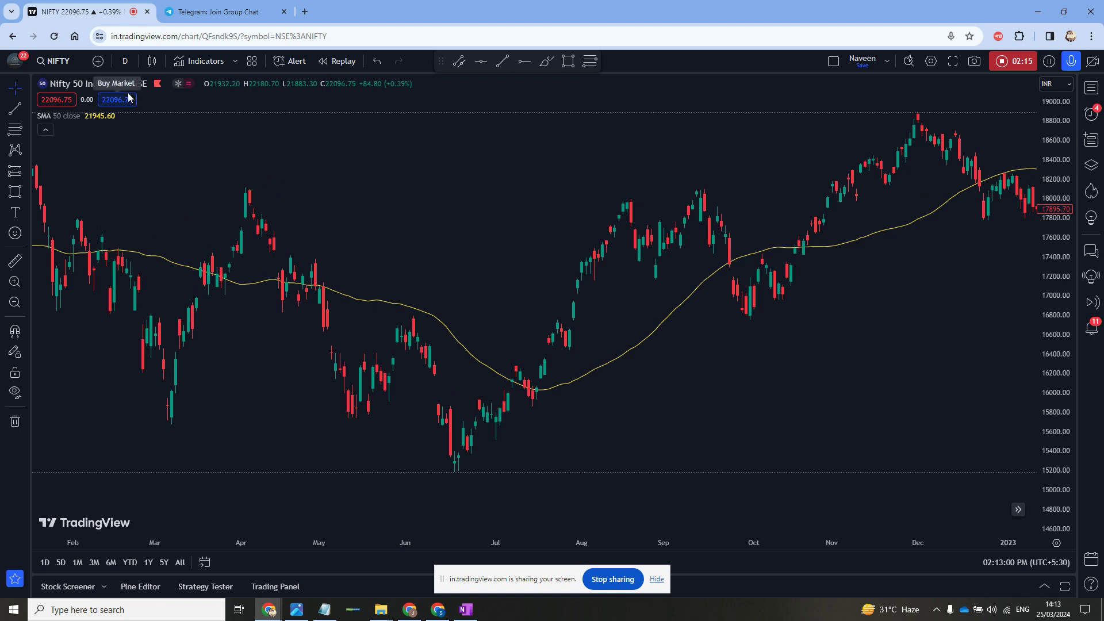
scroll(523, 424, "up", 3)
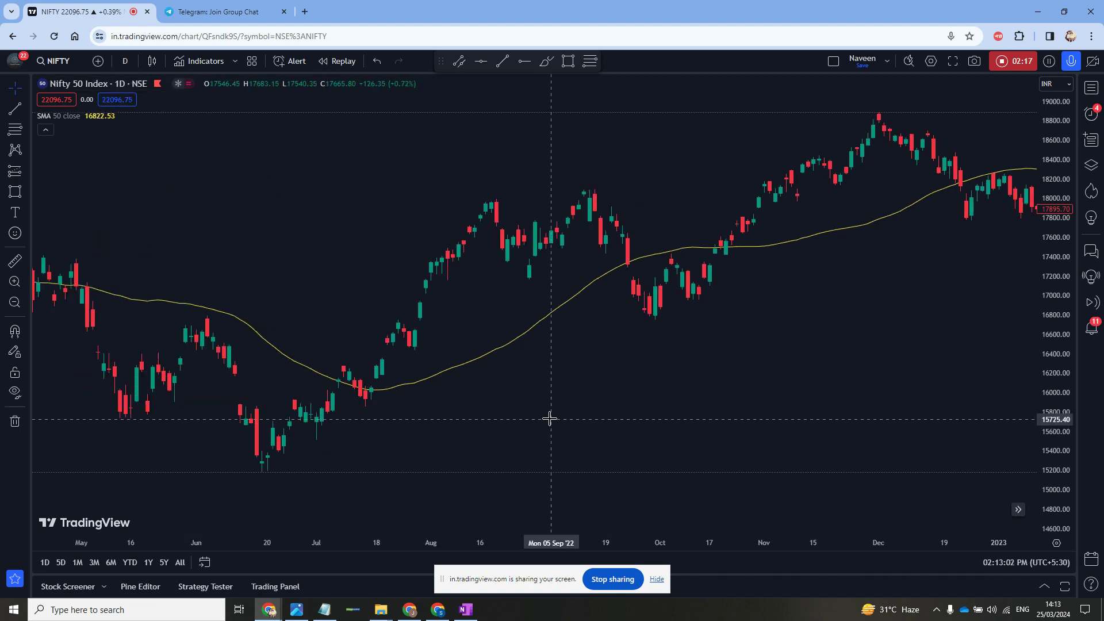
left_click_drag(547, 419, 711, 372)
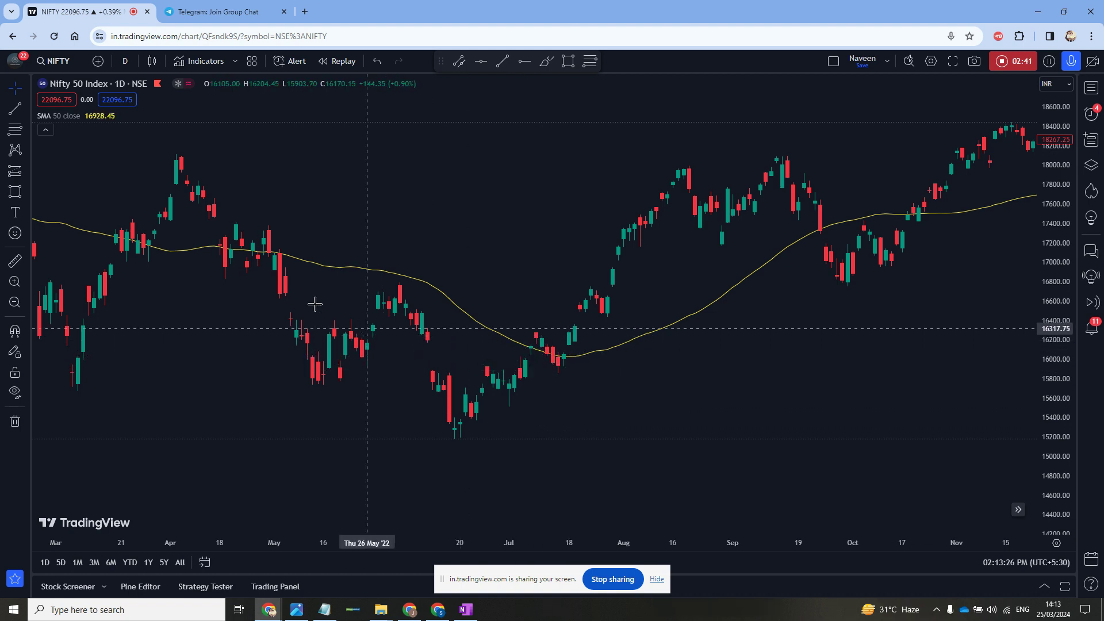
Step: Brush-circle the June 2022 lows, July SMA crossover and rally to September, then remove all three
left_click(27, 216)
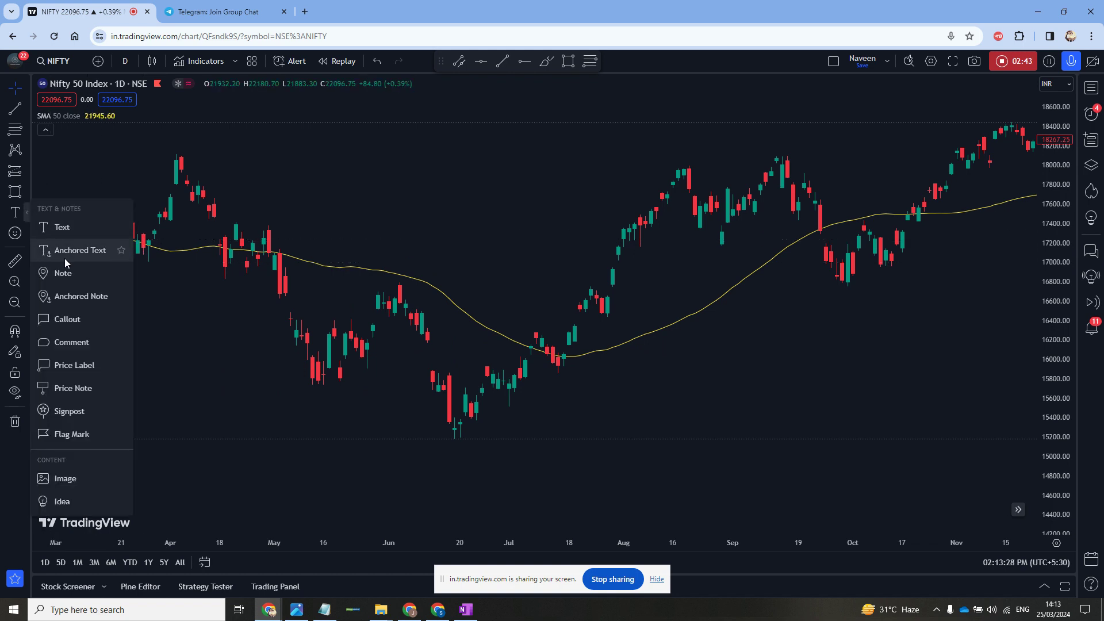
left_click(26, 192)
left_click(61, 202)
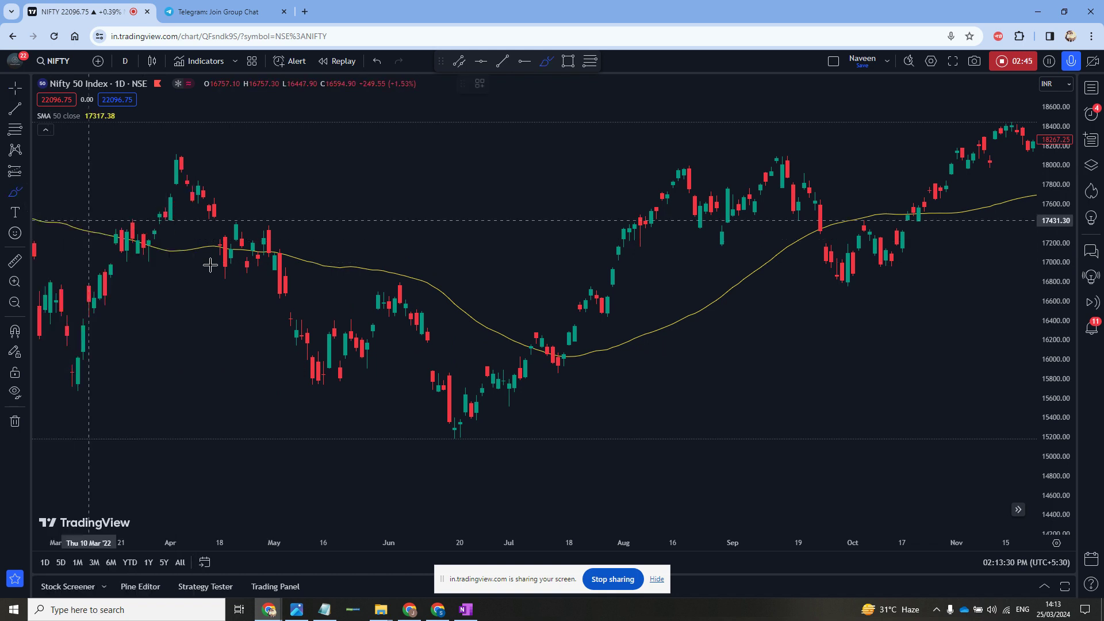
mouse_move(532, 355)
left_mouse_down()
mouse_move(493, 353)
mouse_move(446, 426)
mouse_move(539, 388)
mouse_move(513, 355)
left_mouse_up()
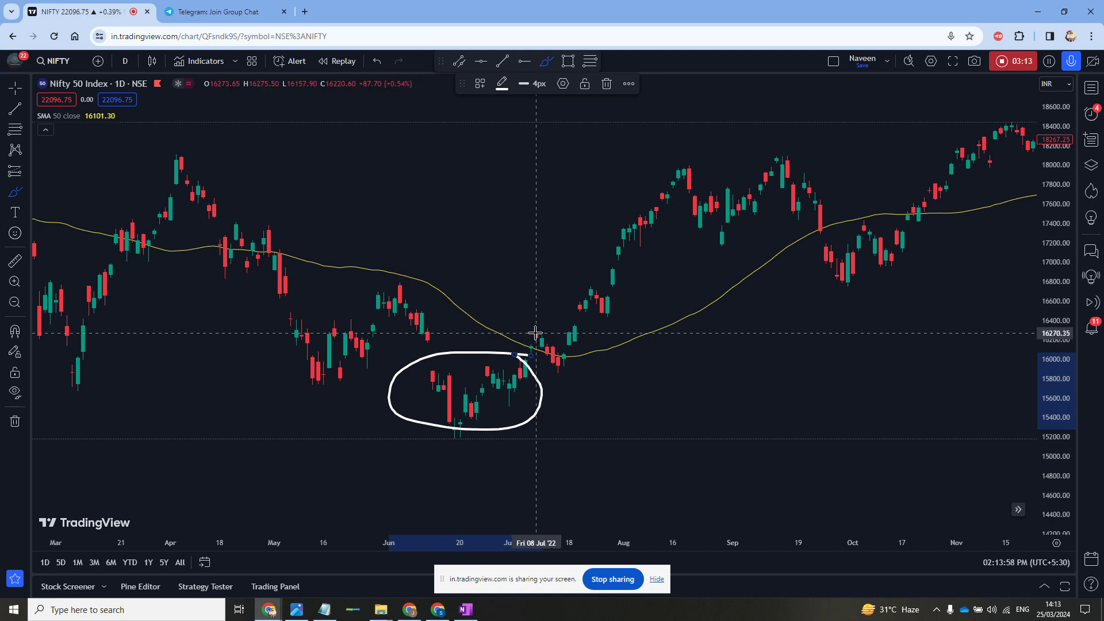
scroll(453, 347, "up", 3)
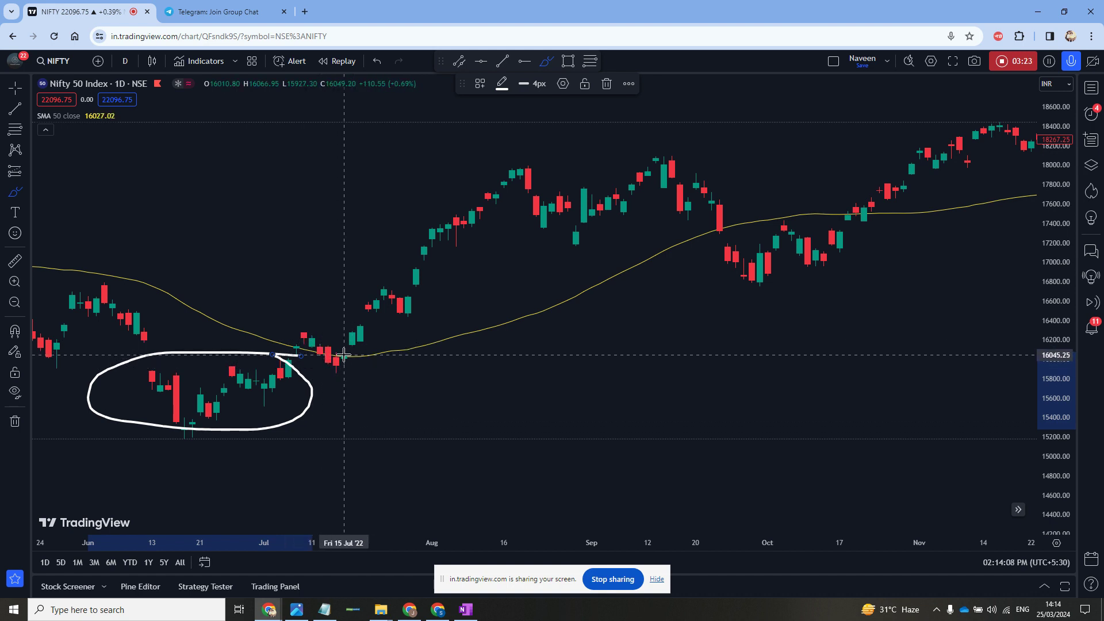
mouse_move(345, 328)
left_mouse_down()
mouse_move(344, 343)
mouse_move(347, 327)
left_mouse_up()
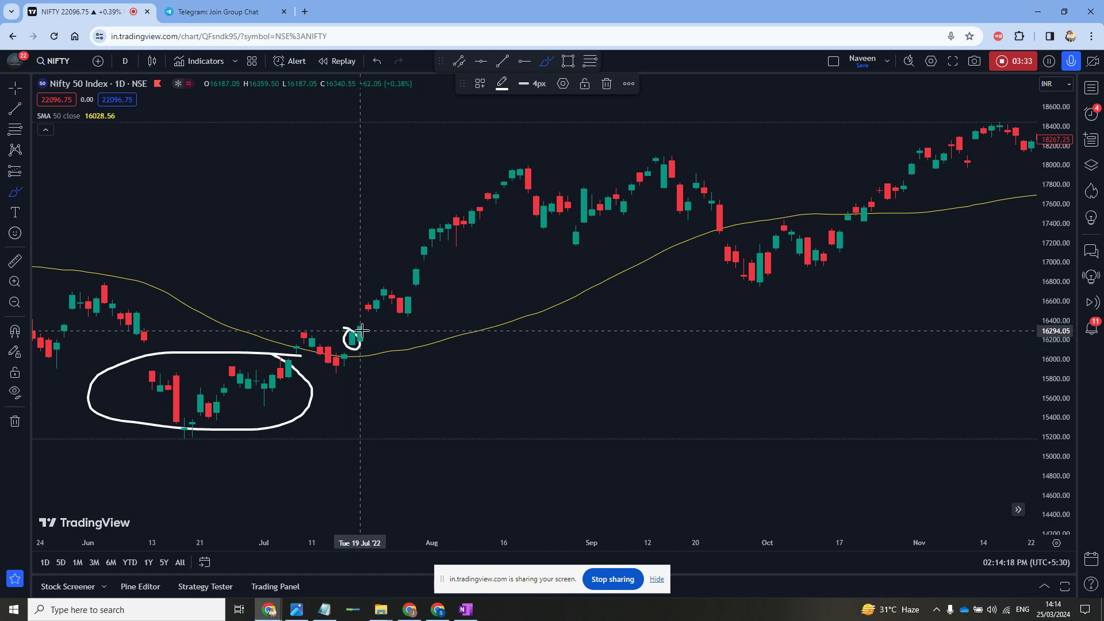
mouse_move(362, 329)
left_mouse_down()
mouse_move(402, 331)
mouse_move(608, 231)
mouse_move(684, 158)
mouse_move(575, 150)
mouse_move(412, 244)
mouse_move(369, 322)
left_mouse_up()
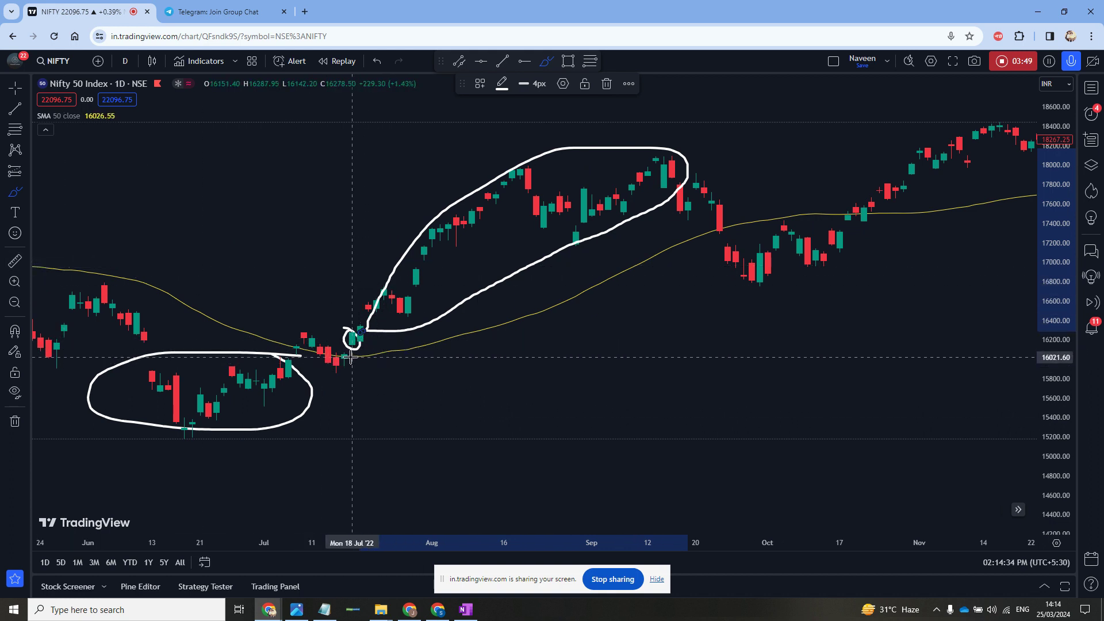
left_click(15, 421)
left_click(105, 418)
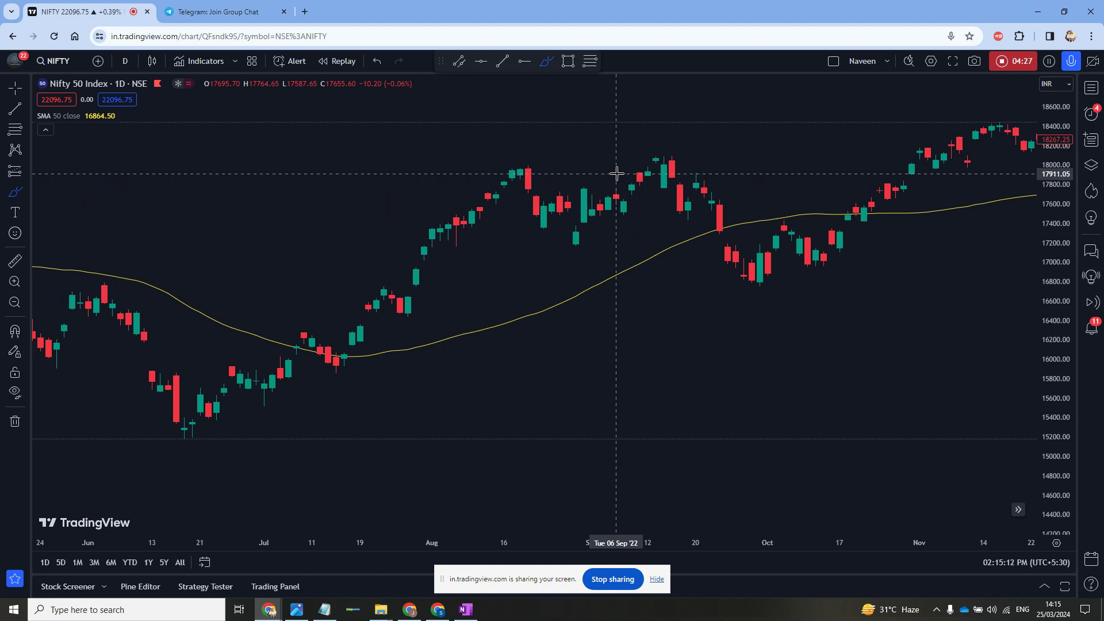
Step: Draw a trial brush line across August 2022, undo it, and recentre the chart on July 2022
left_click_drag(315, 238, 565, 228)
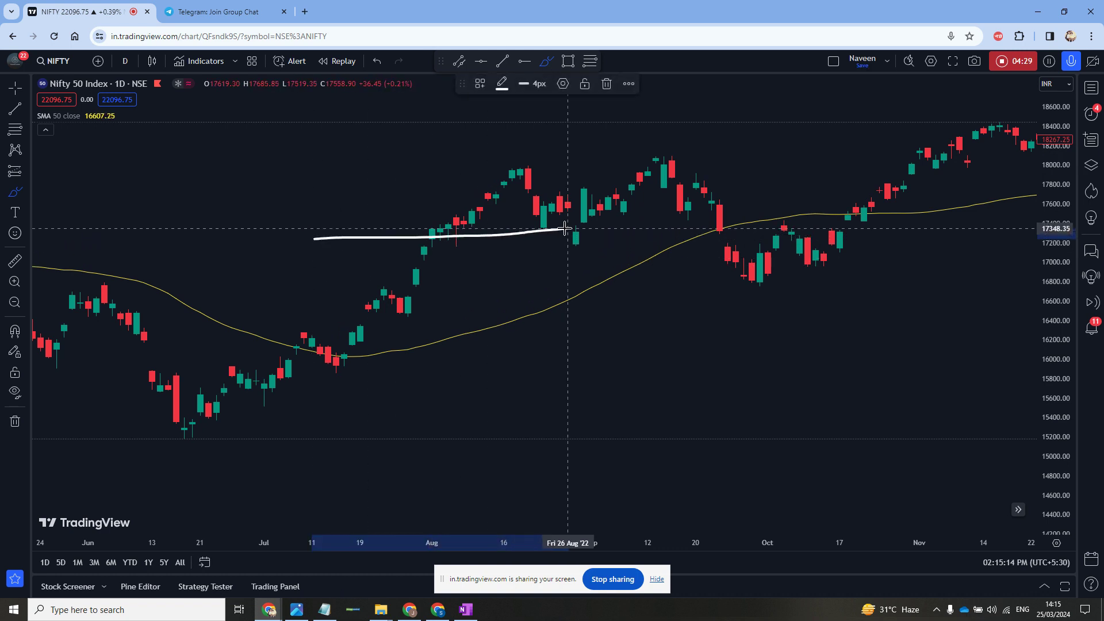
left_click(15, 87)
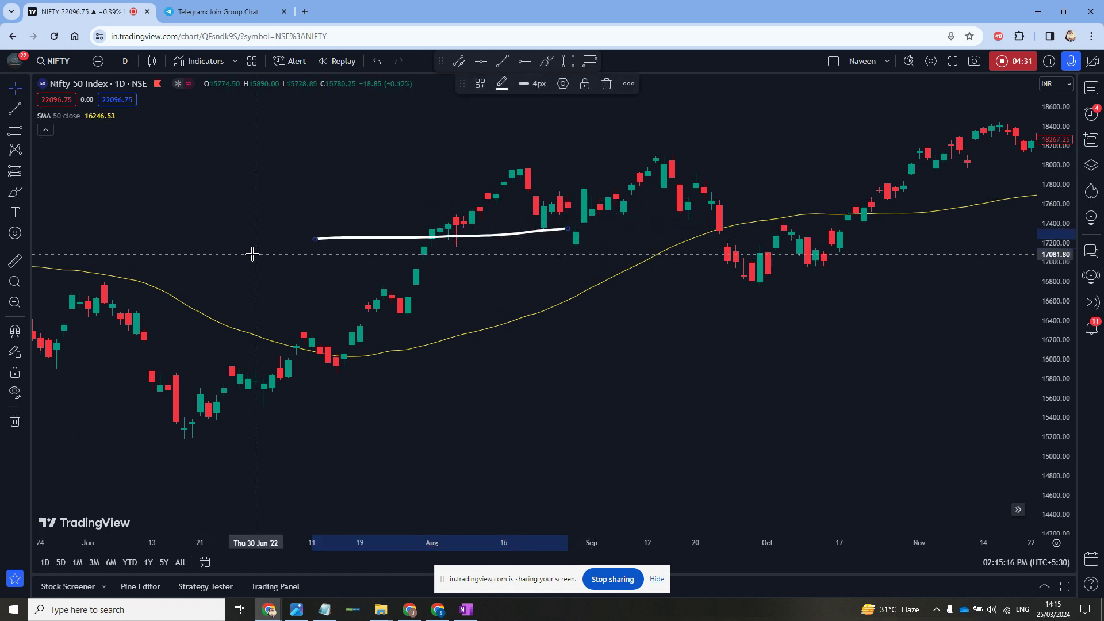
key("ctrl+z")
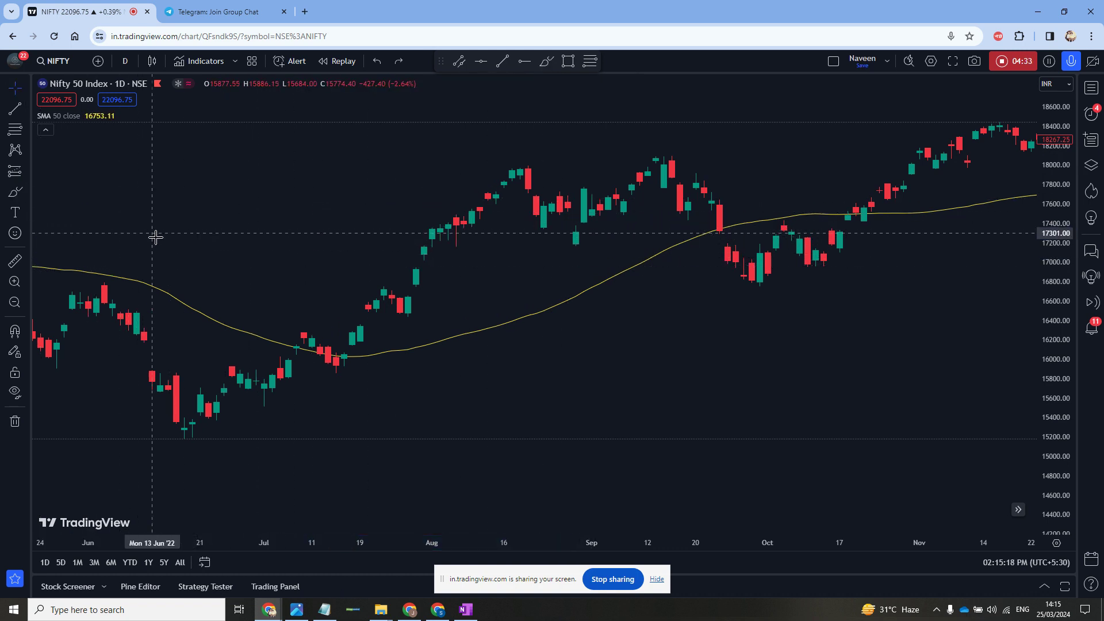
left_click(12, 92)
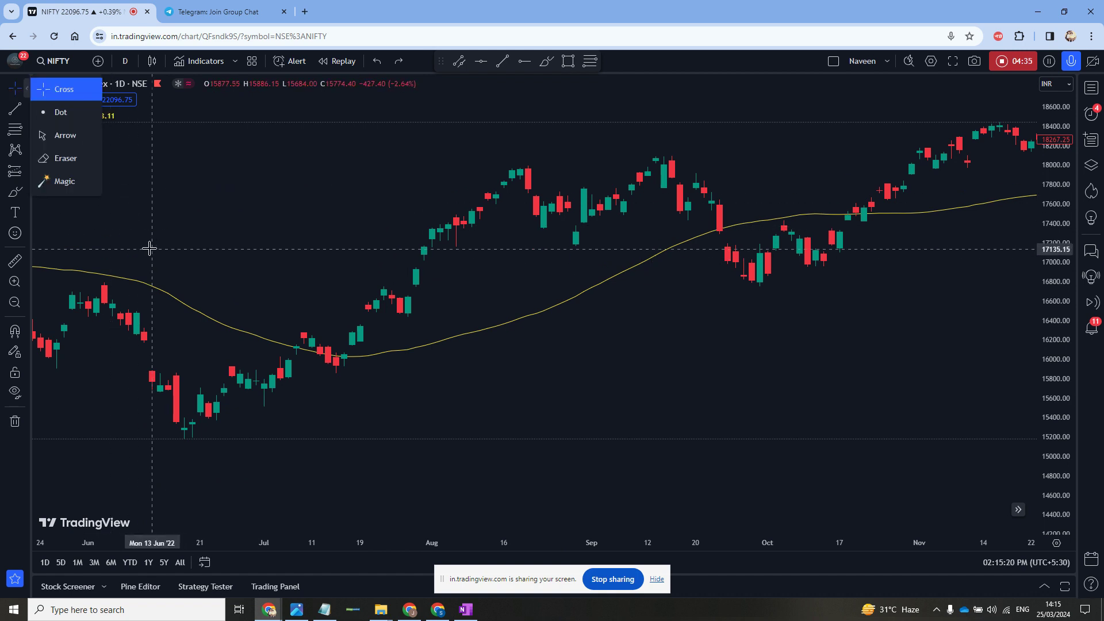
left_click_drag(153, 234, 126, 264)
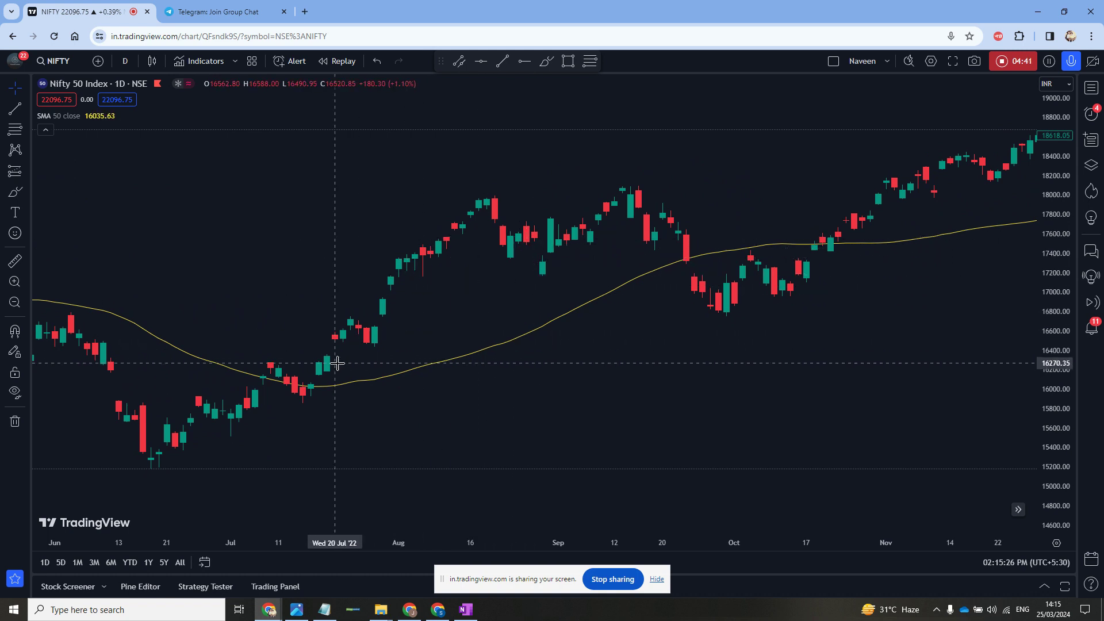
left_click(15, 260)
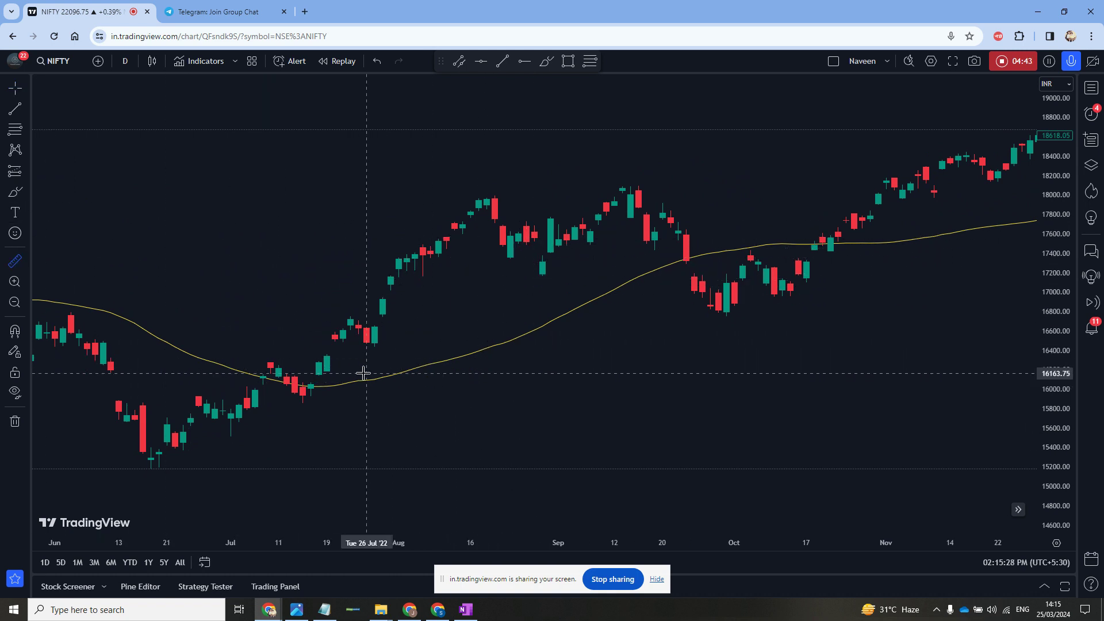
Step: Take trial measurements, including the August peak 17715.60 down to 16471.75 (-7.02%)
left_click(329, 370)
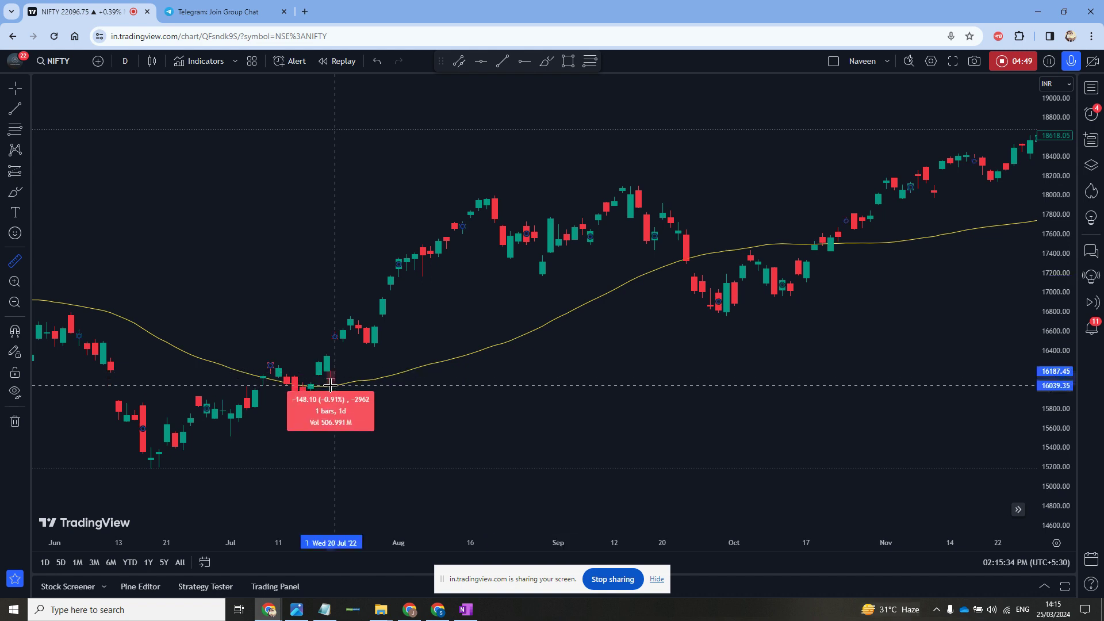
left_click(331, 384)
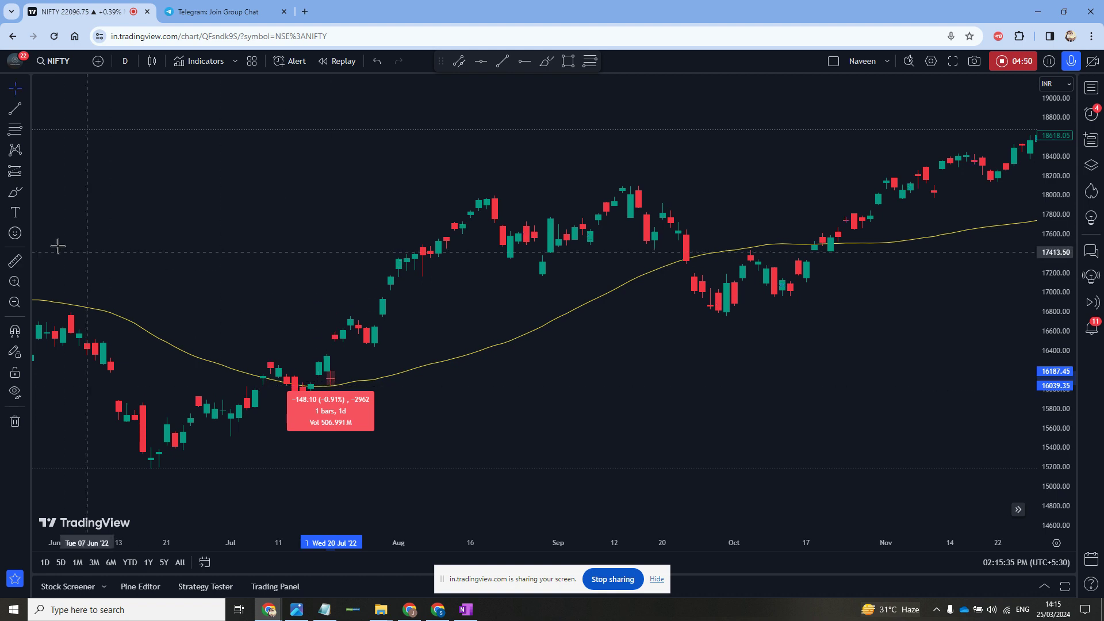
left_click(11, 266)
left_click(374, 344)
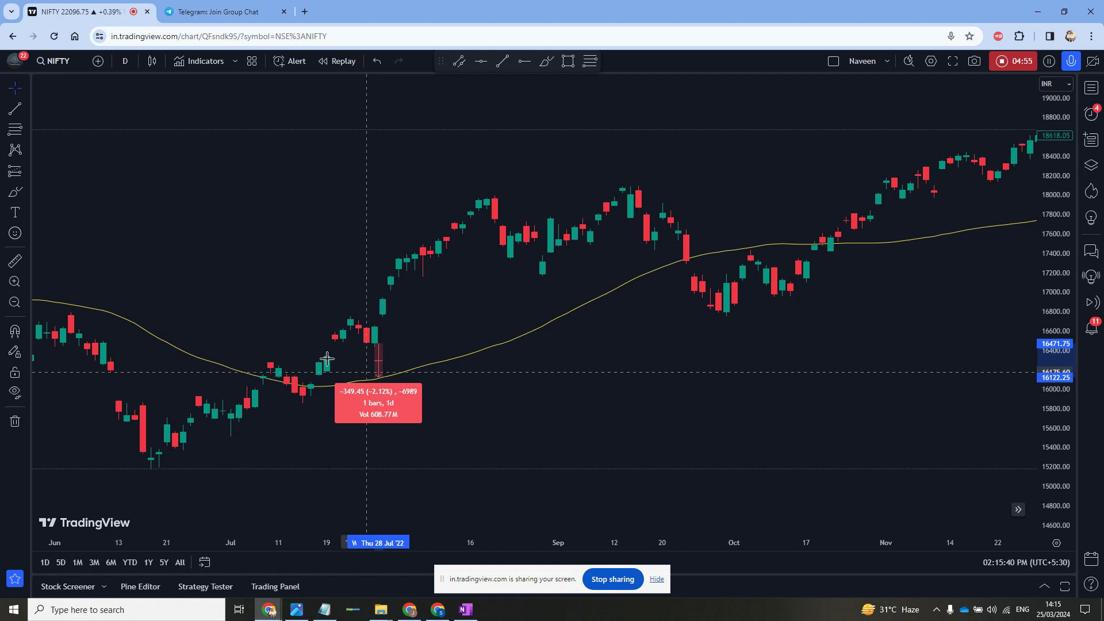
left_click(15, 260)
left_click(494, 223)
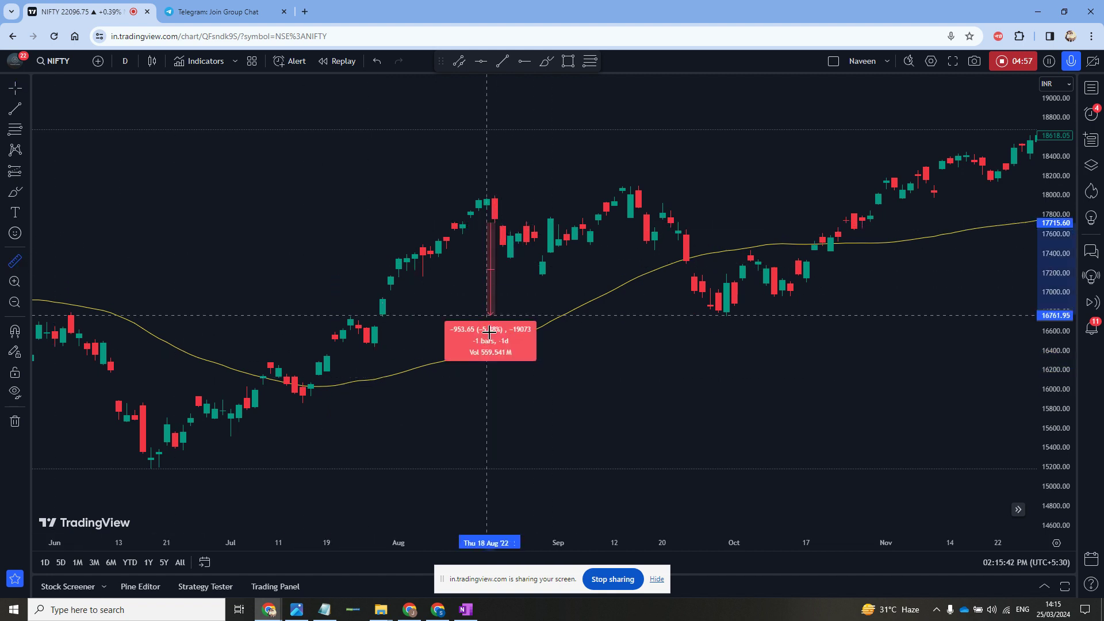
left_click(498, 343)
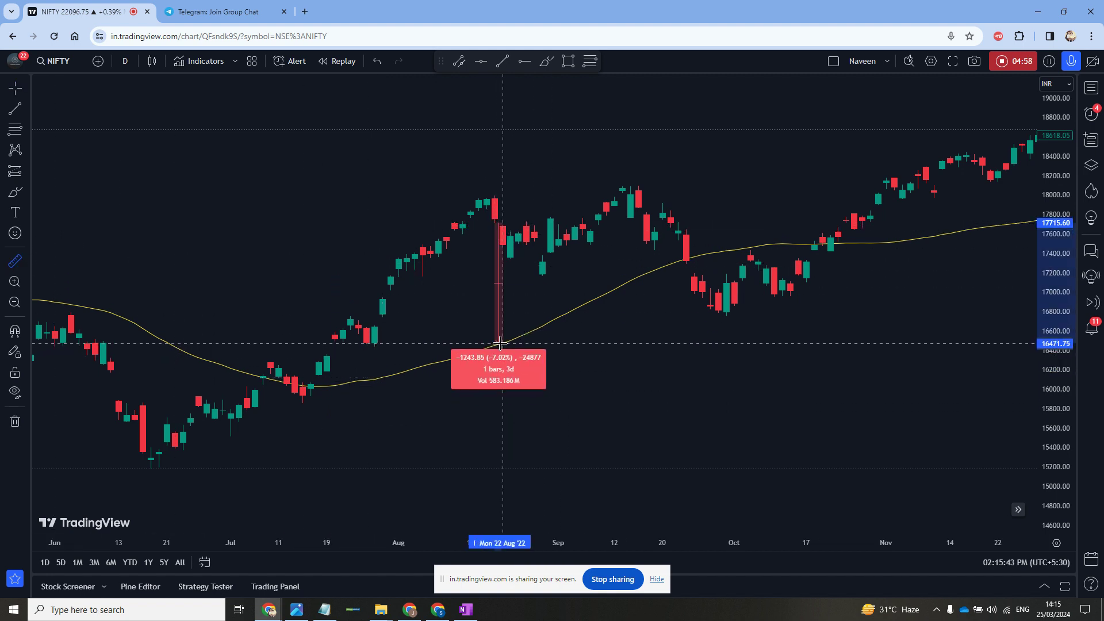
Step: Measure the drop from 17200.30 to 16720.50 (-479.80, -2.79%) over two bars
left_click(14, 261)
left_click(544, 273)
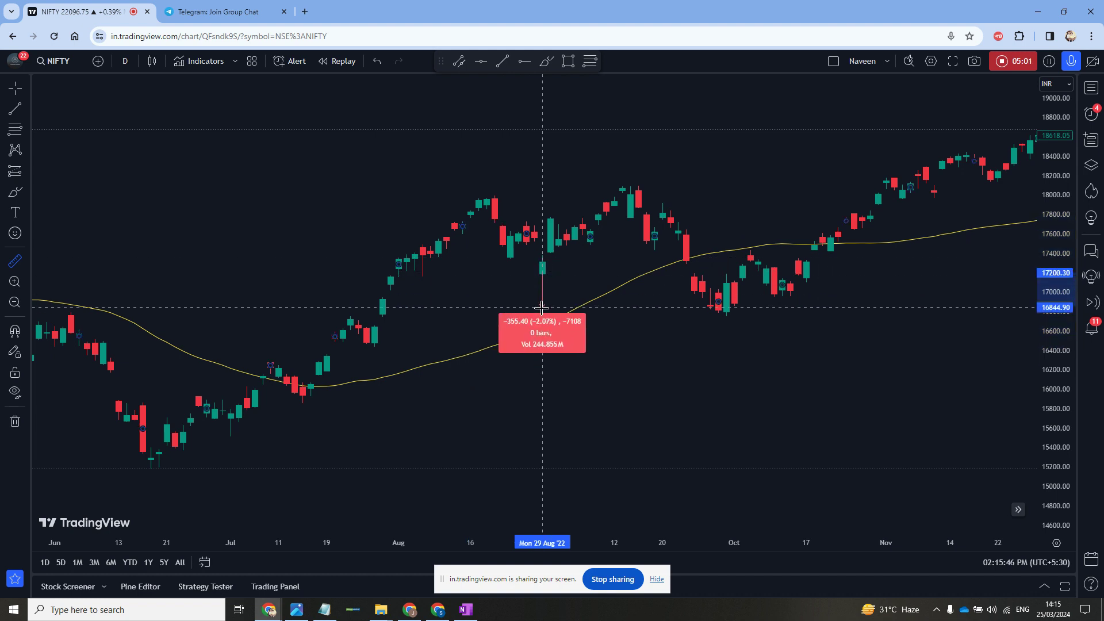
left_click(554, 318)
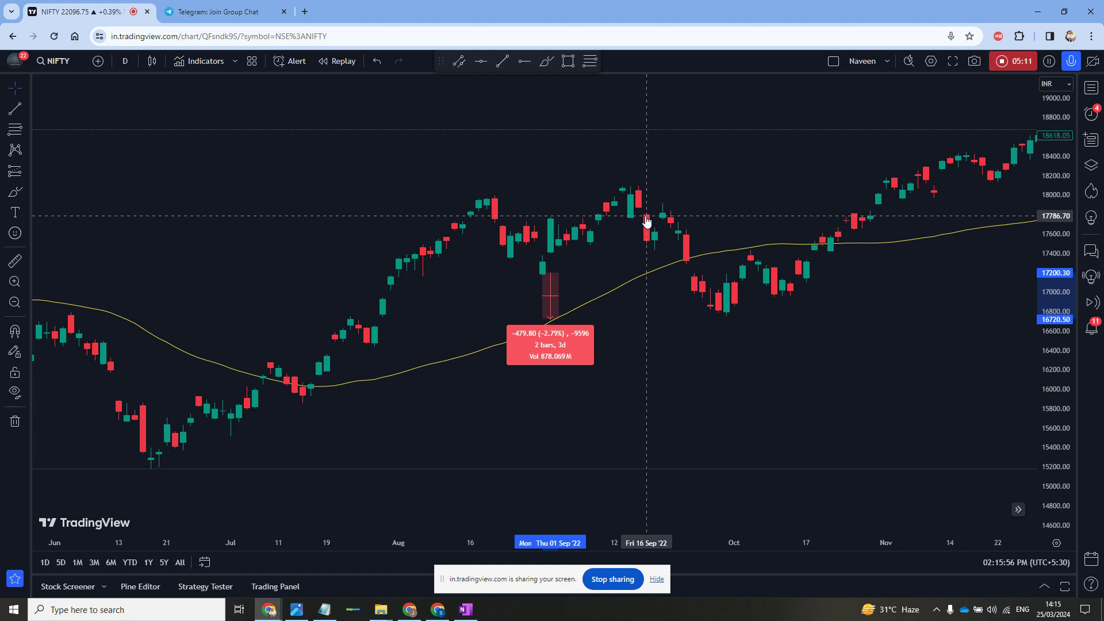
left_click(236, 202)
Step: Switch to 5-minute candles, pan to 20–22 March 2024, and place a horizontal ray at 22018.85
left_click(124, 61)
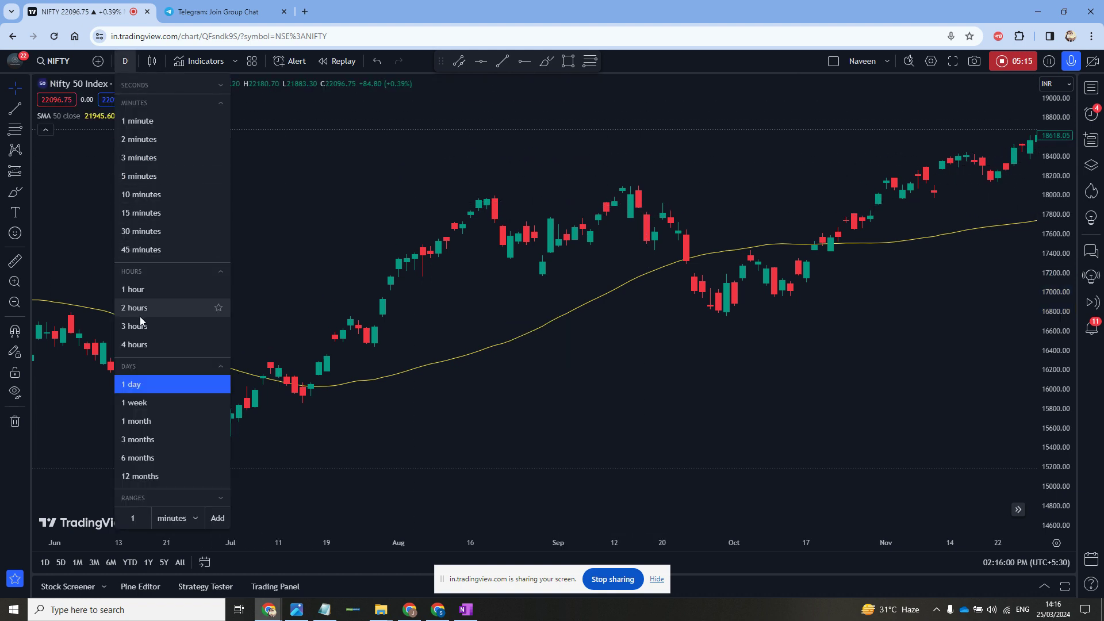
left_click(150, 291)
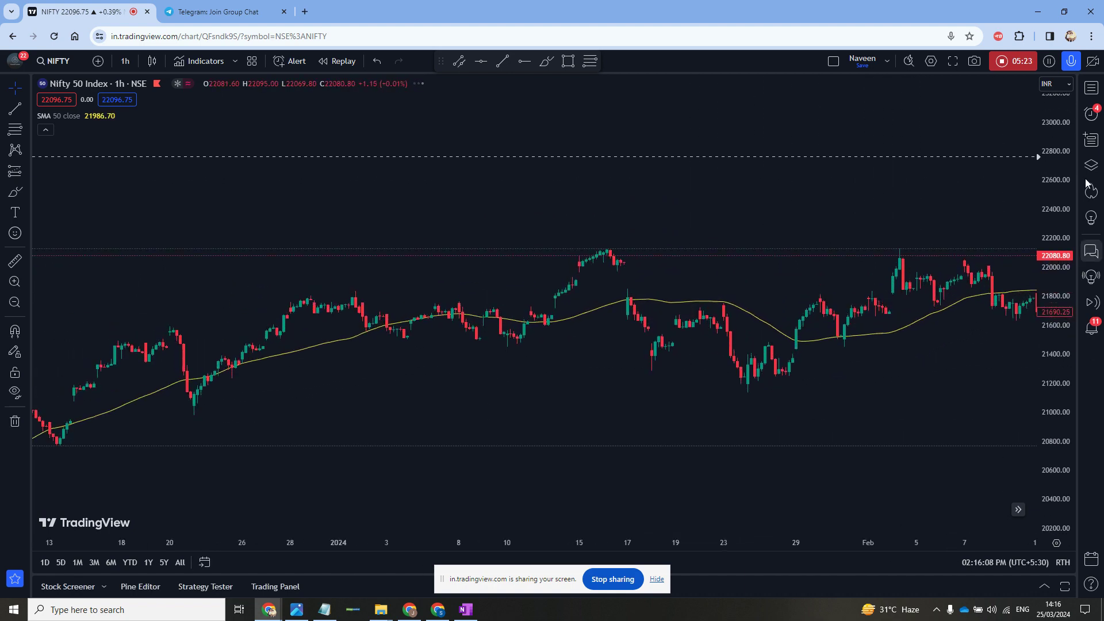
left_click(130, 61)
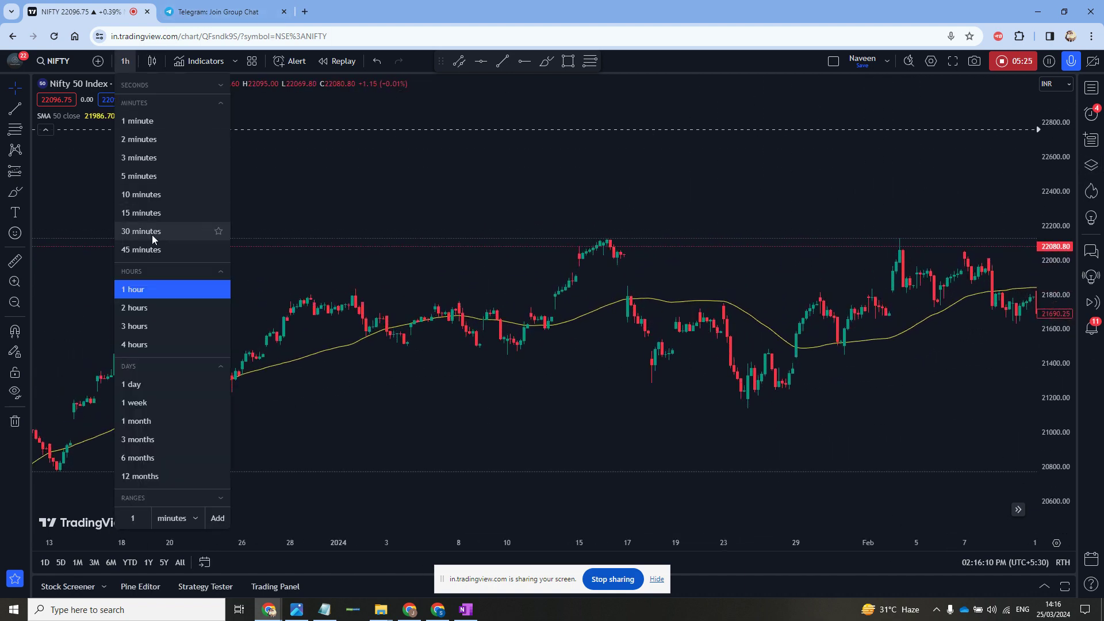
left_click(146, 176)
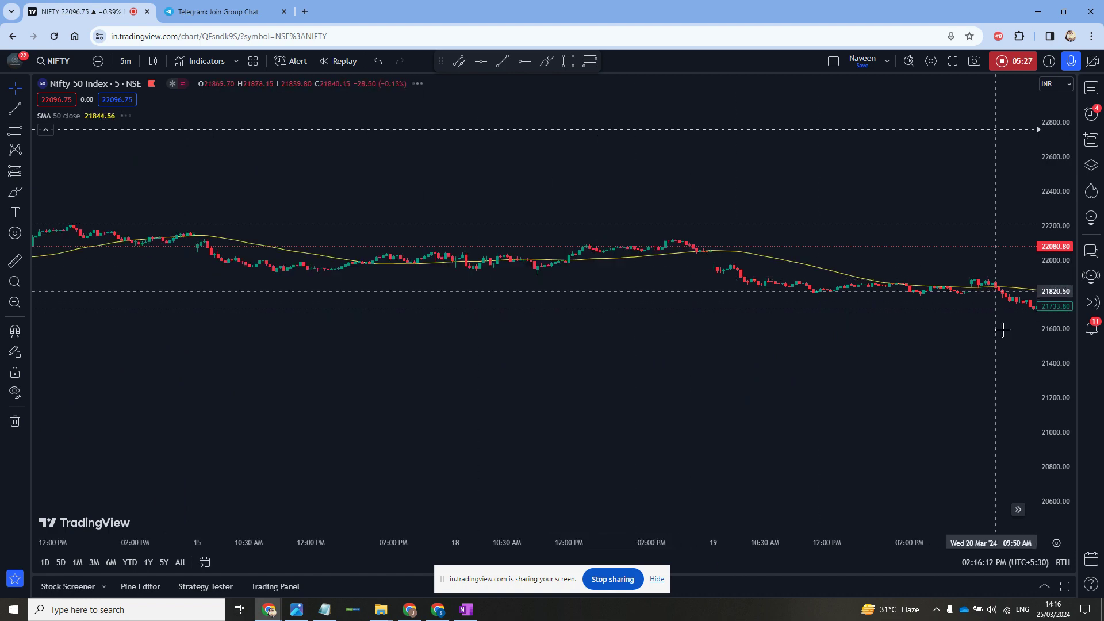
left_click_drag(1013, 391, 125, 324)
left_click_drag(567, 267, 658, 338)
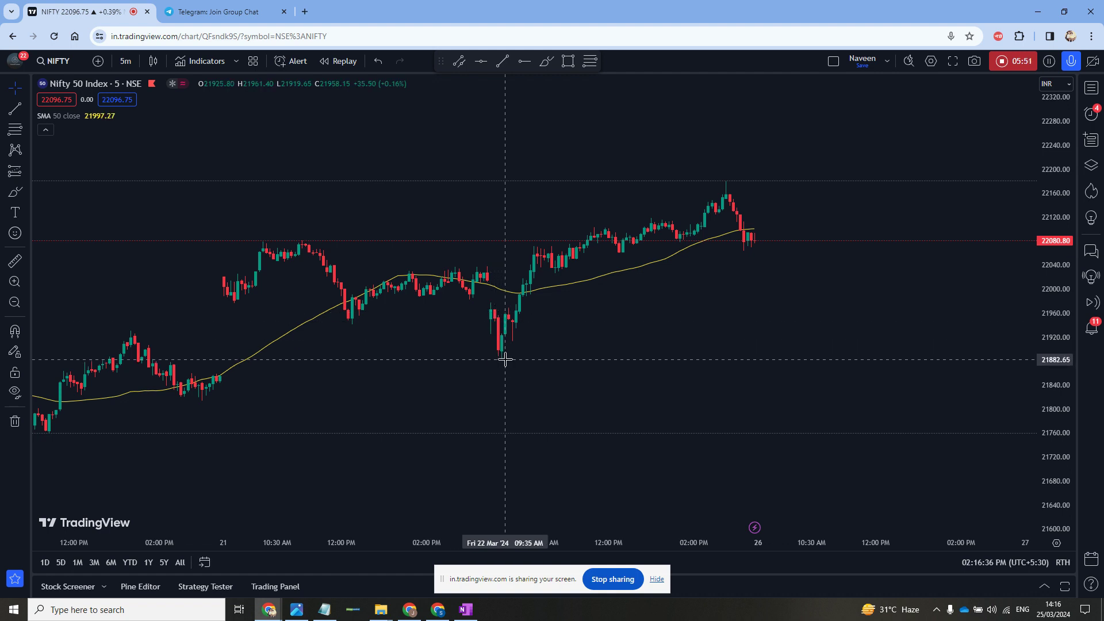
left_click(521, 279)
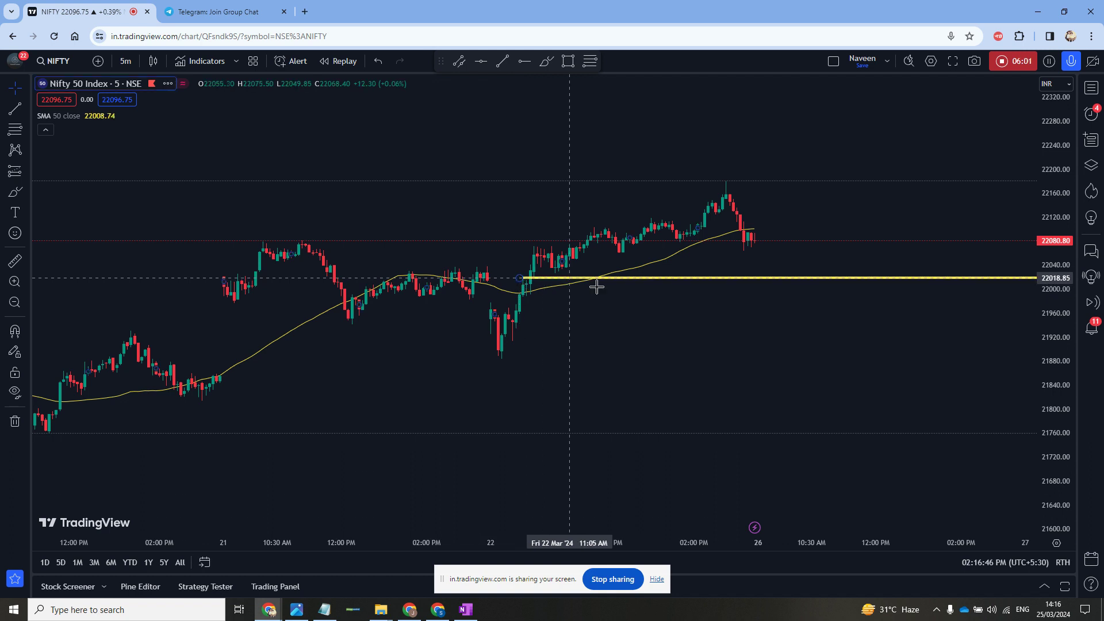
Step: Set the yellow ray at 22018.85 to 1px thickness and zoom in around it
left_click(641, 277)
left_click(534, 84)
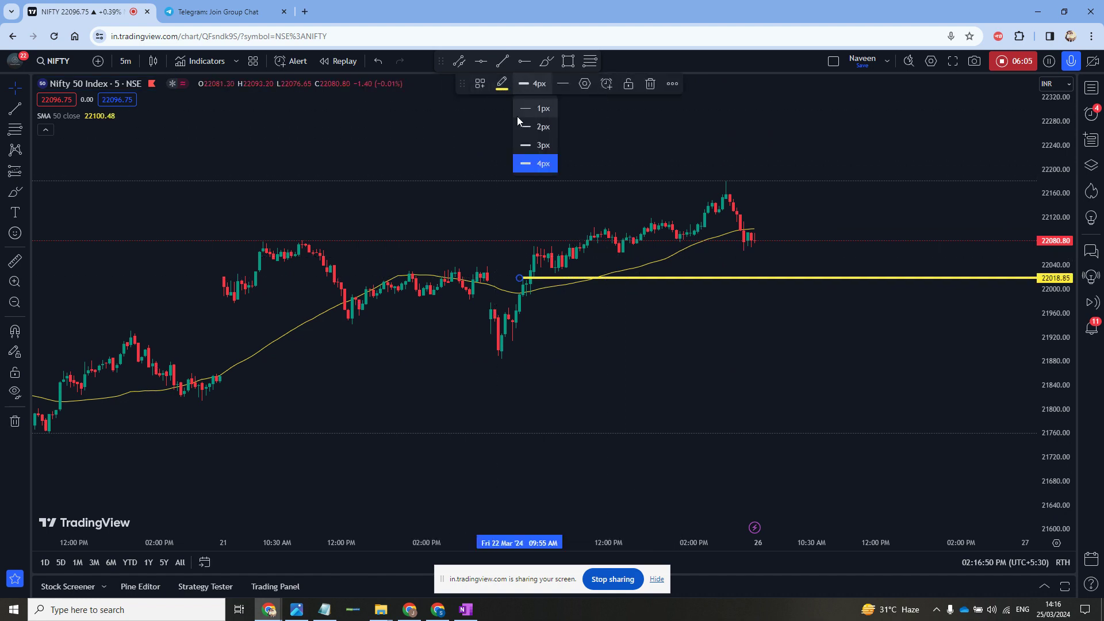
left_click(525, 106)
scroll(932, 326, "up", 3)
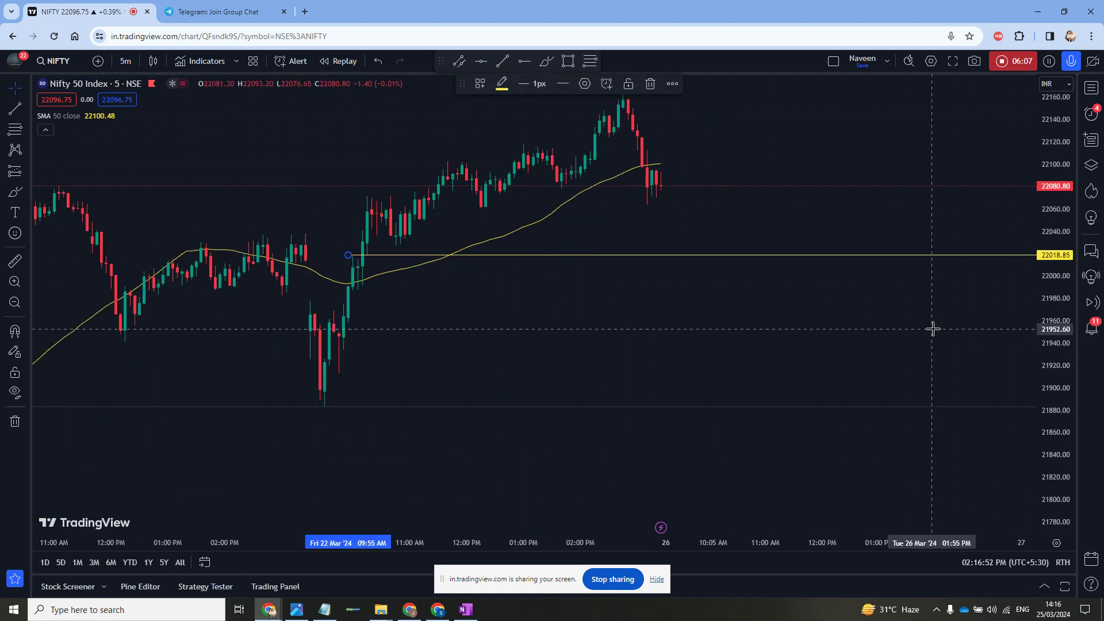
left_click_drag(566, 320, 636, 387)
scroll(636, 387, "up", 3)
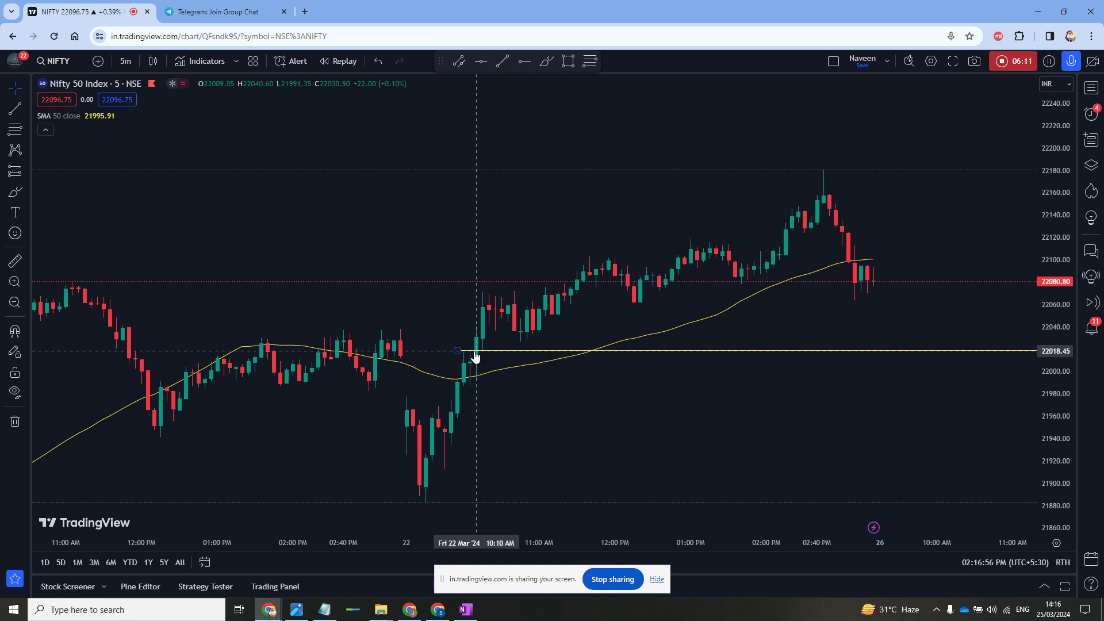
left_click(479, 357)
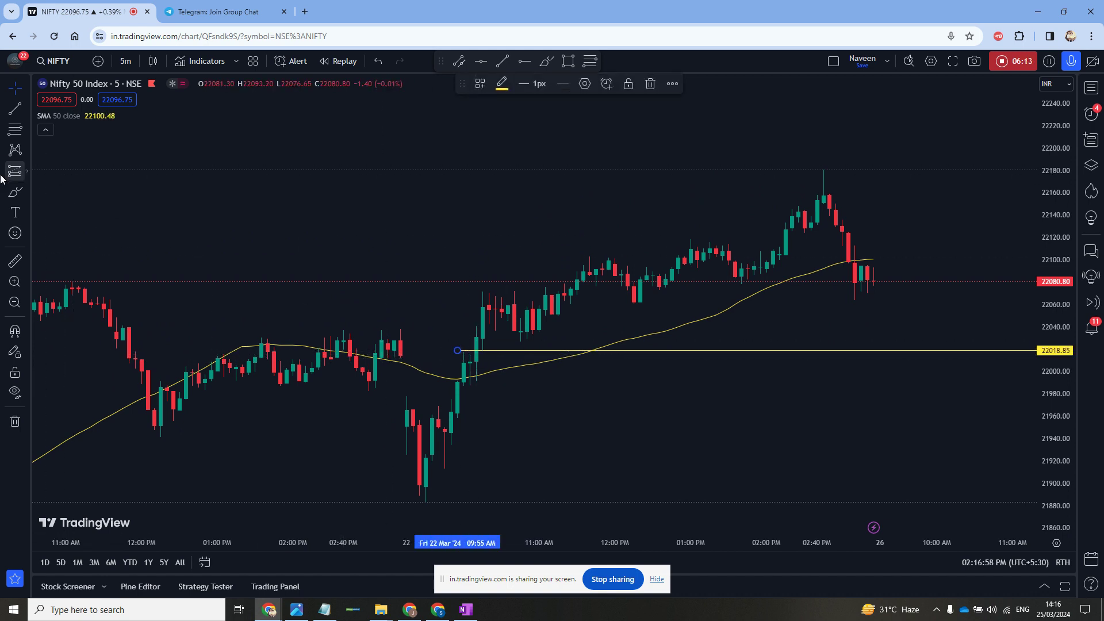
left_click(16, 109)
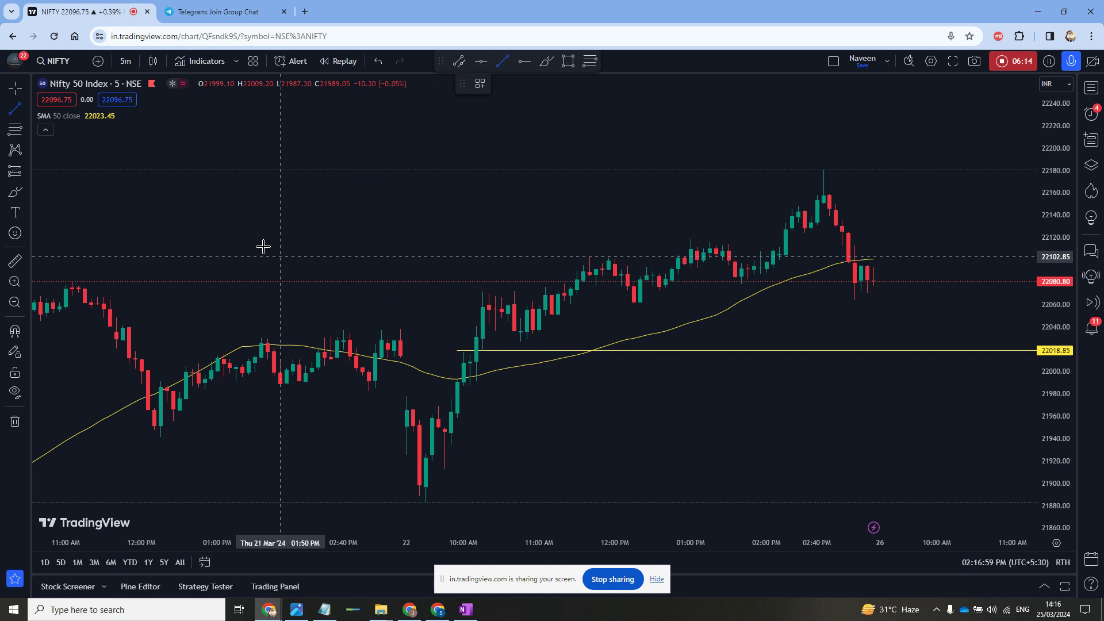
left_click(26, 192)
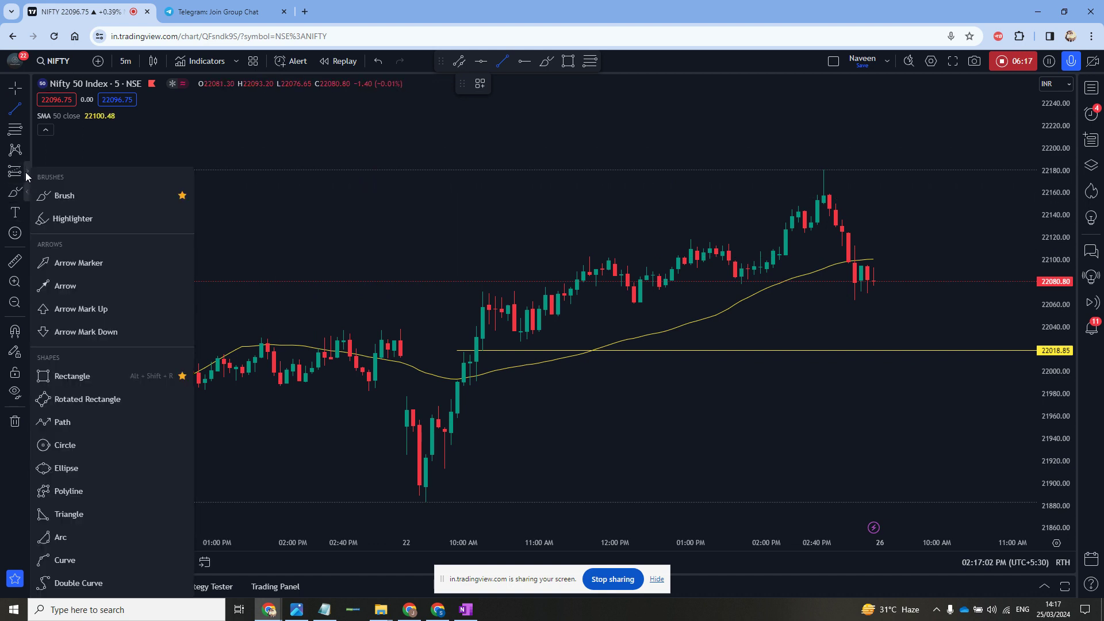
left_click(25, 171)
left_click(74, 184)
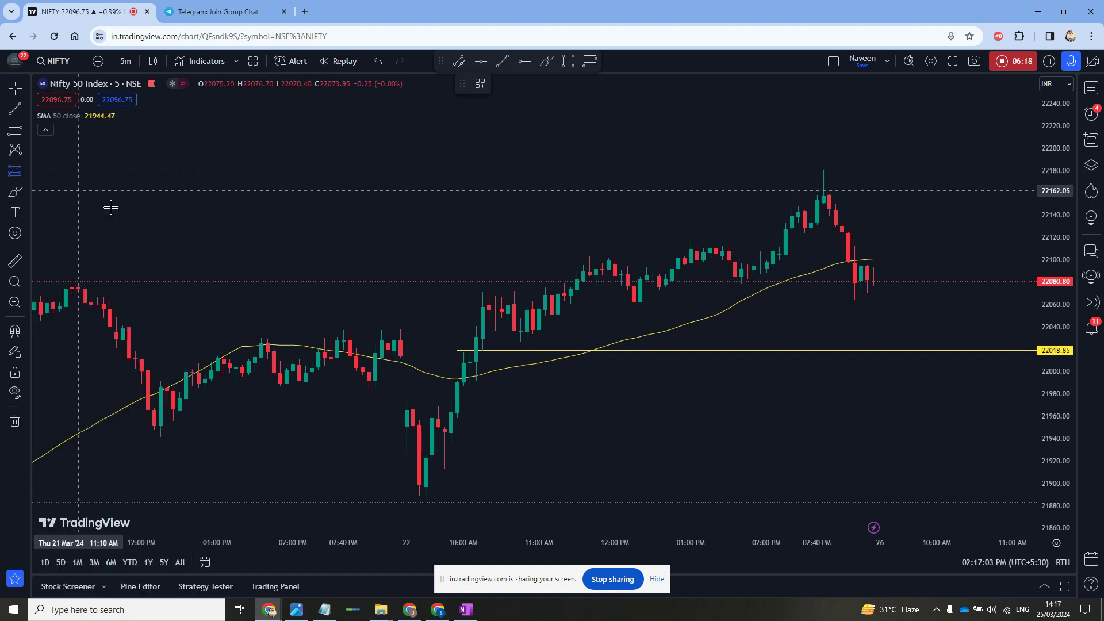
left_click(458, 349)
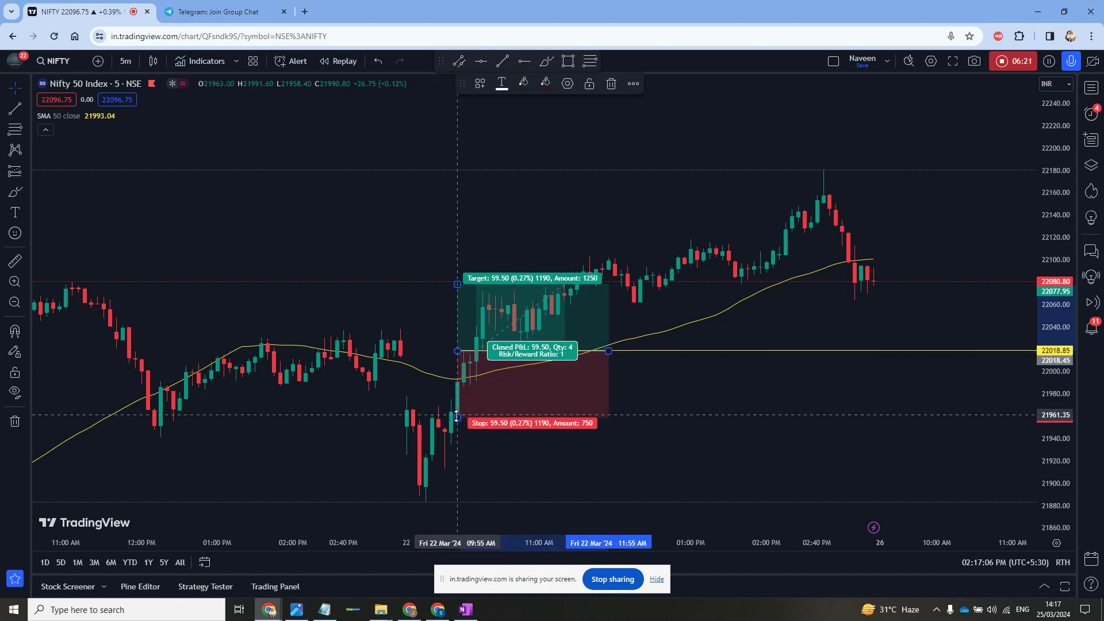
left_click_drag(459, 412, 460, 386)
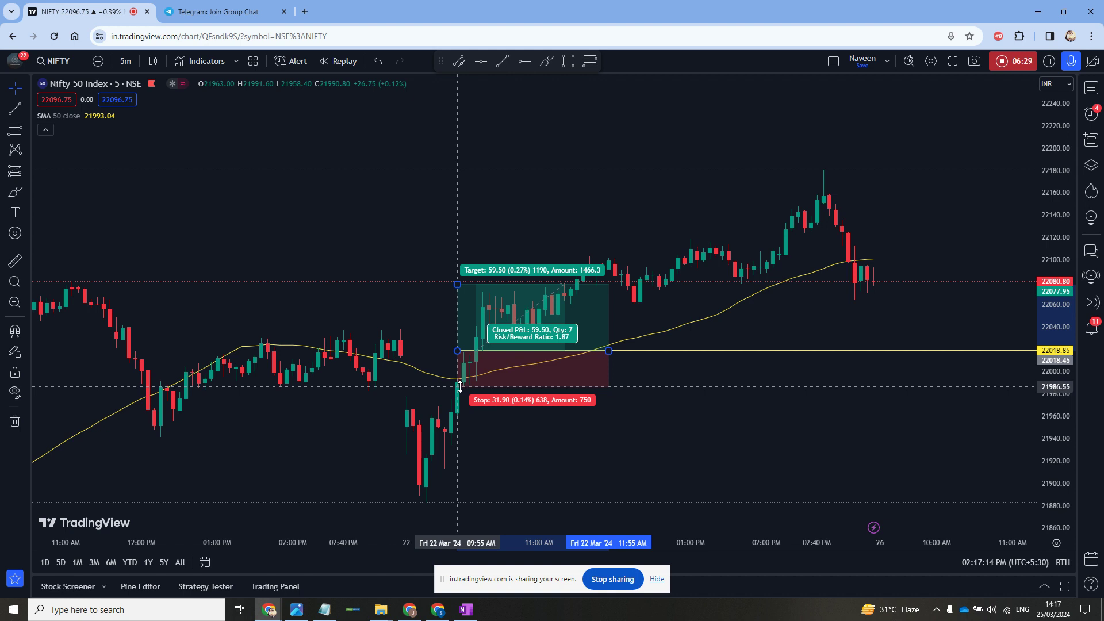
left_click_drag(460, 386, 458, 386)
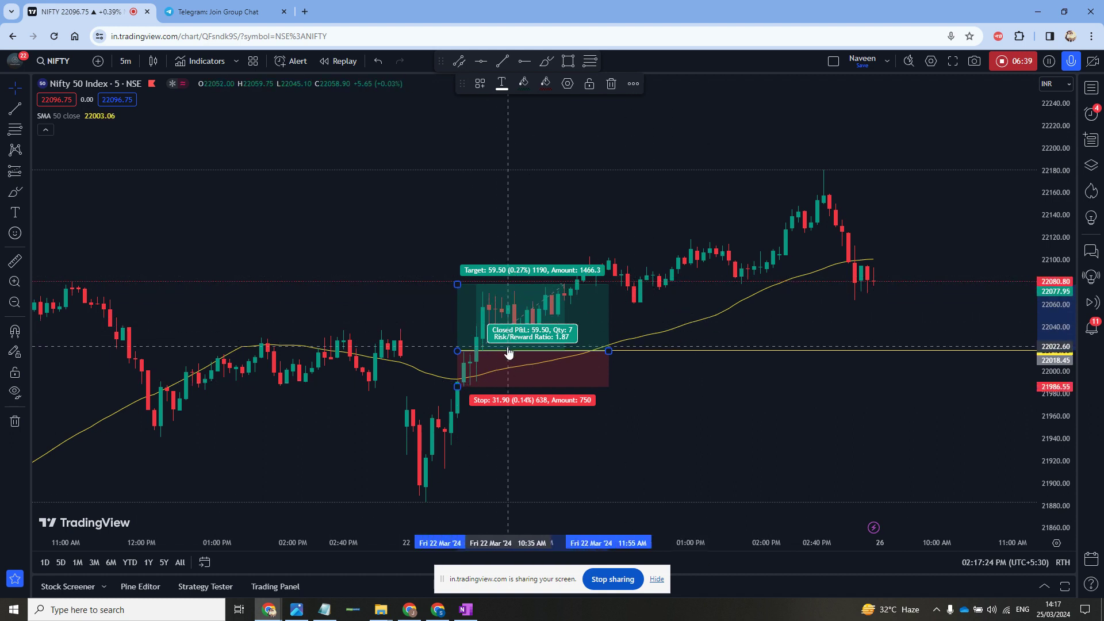
left_click(714, 326)
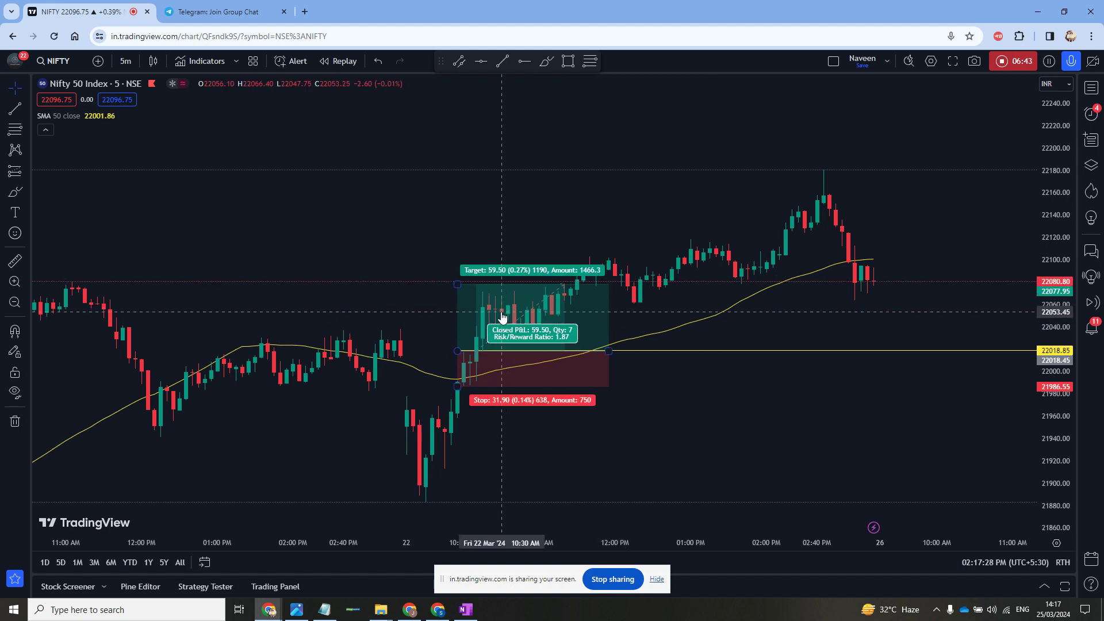
left_click_drag(457, 284, 462, 258)
left_click_drag(463, 257, 503, 172)
left_click_drag(610, 331, 826, 323)
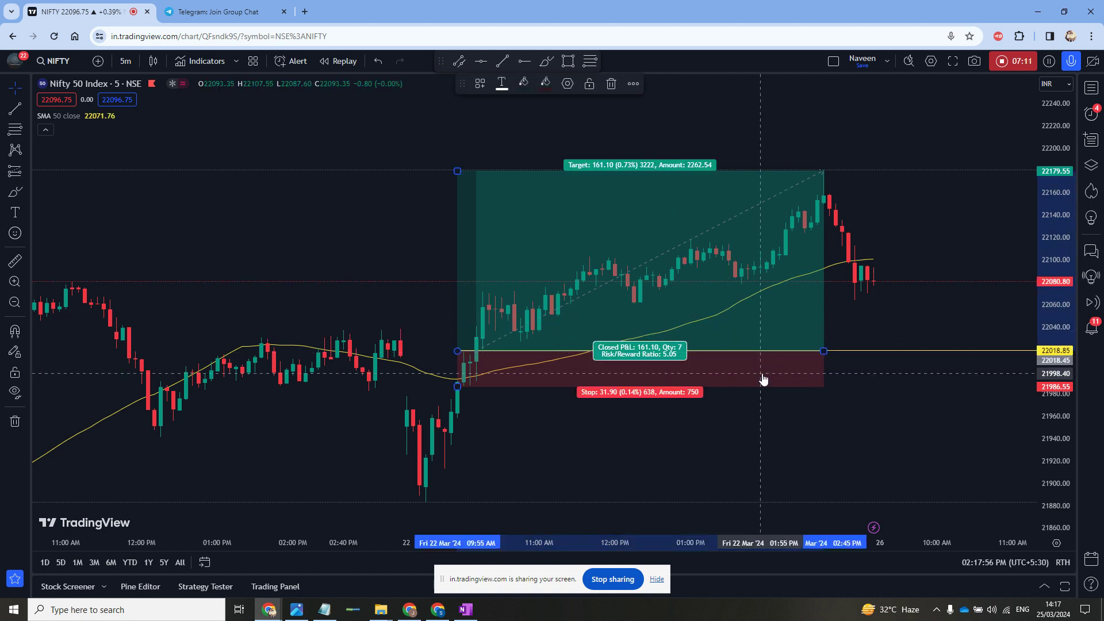
key("Delete")
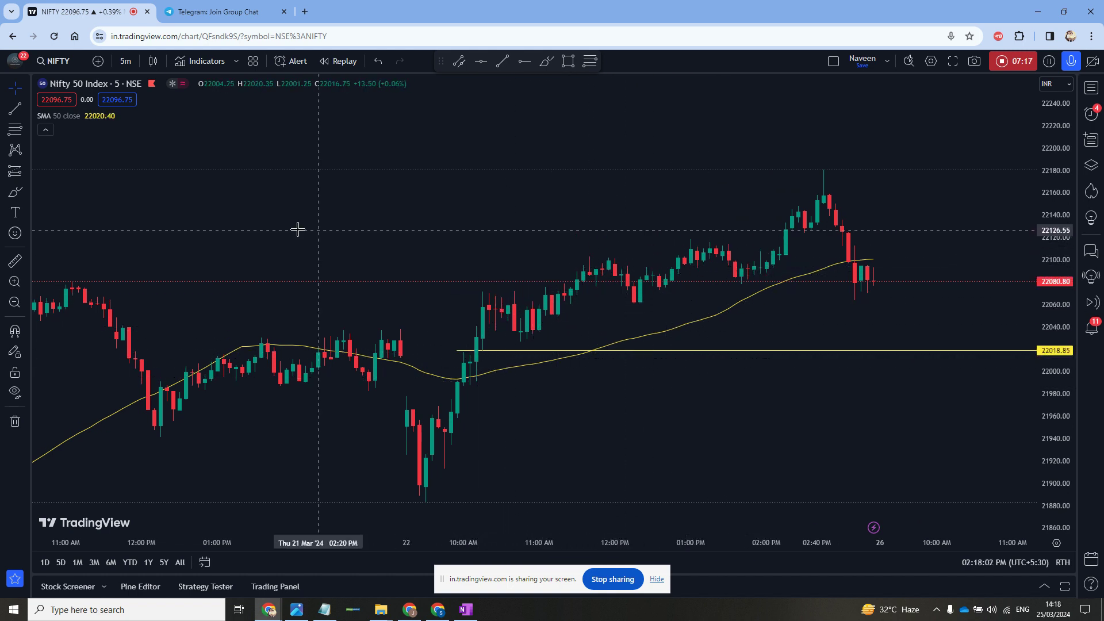
Step: Measure three SMA dips, including -30.90 from 22062.20 and -12.85 near 22079.70
left_click(15, 260)
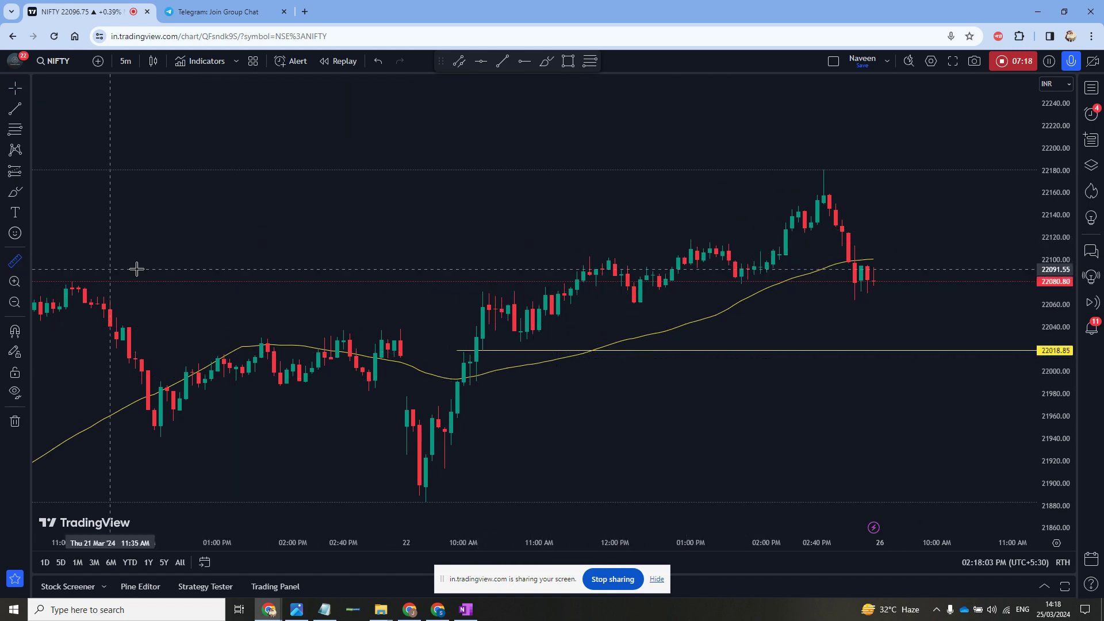
left_click(520, 341)
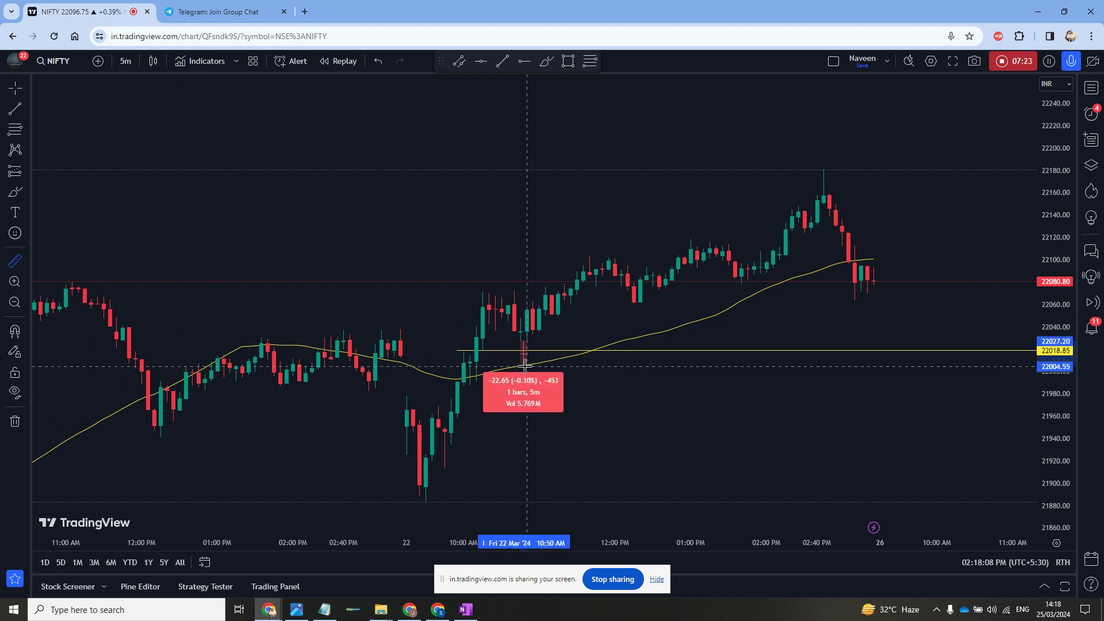
left_click(525, 362)
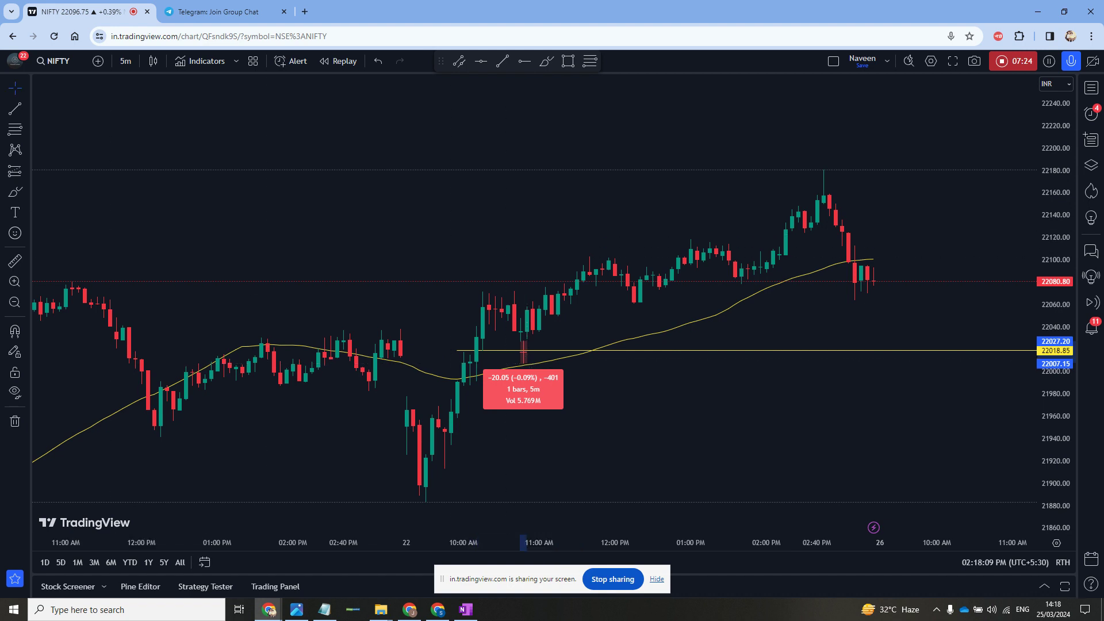
left_click(16, 261)
left_click(632, 301)
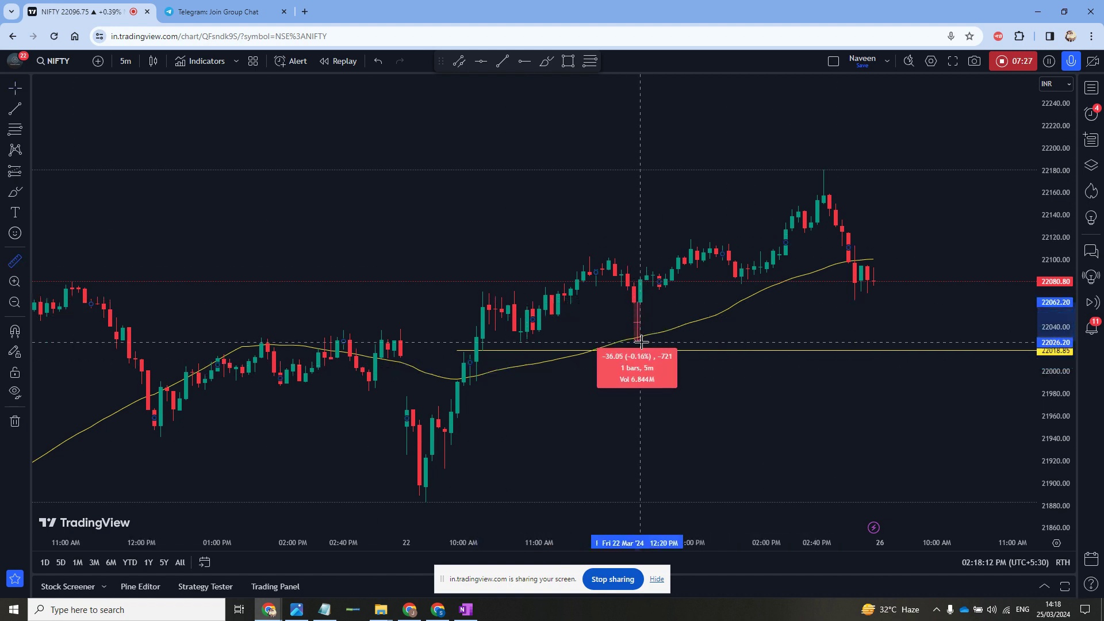
left_click(642, 336)
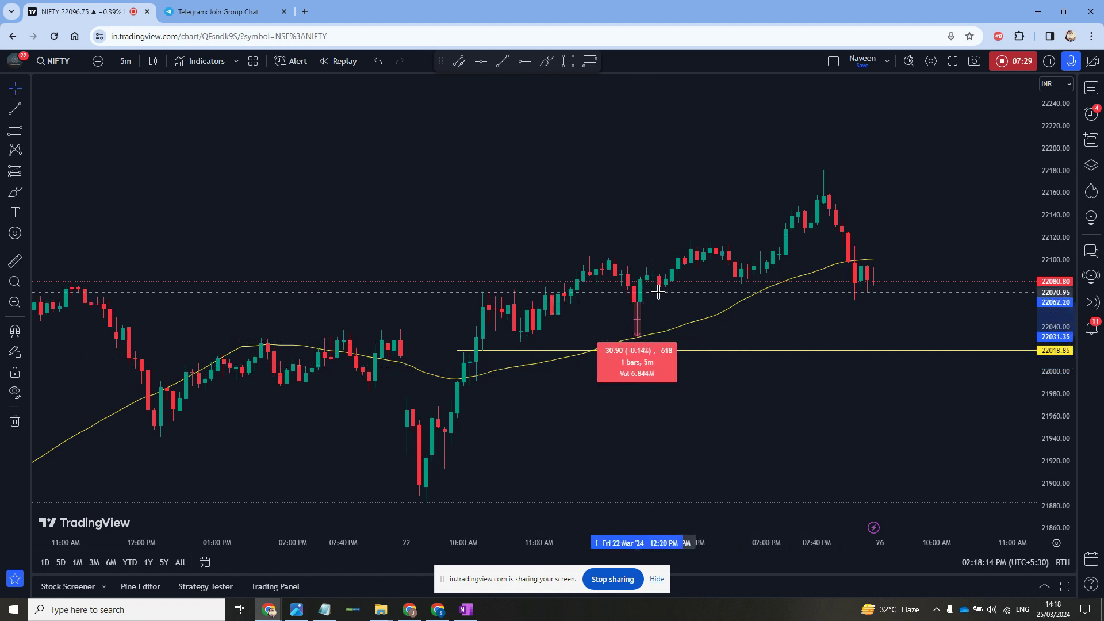
left_click(15, 262)
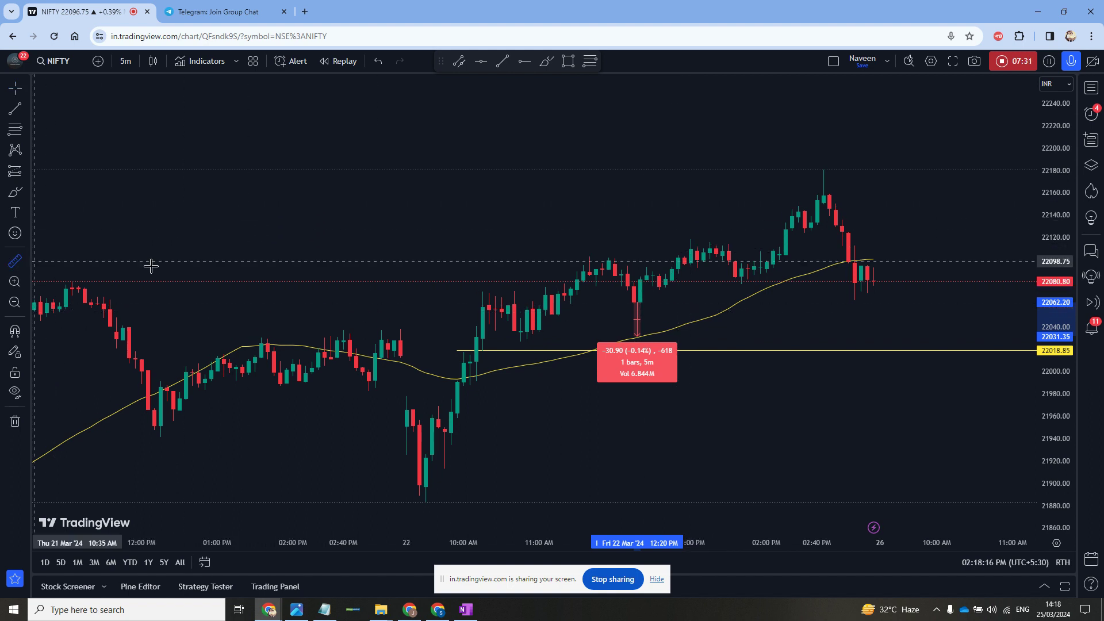
left_click(740, 281)
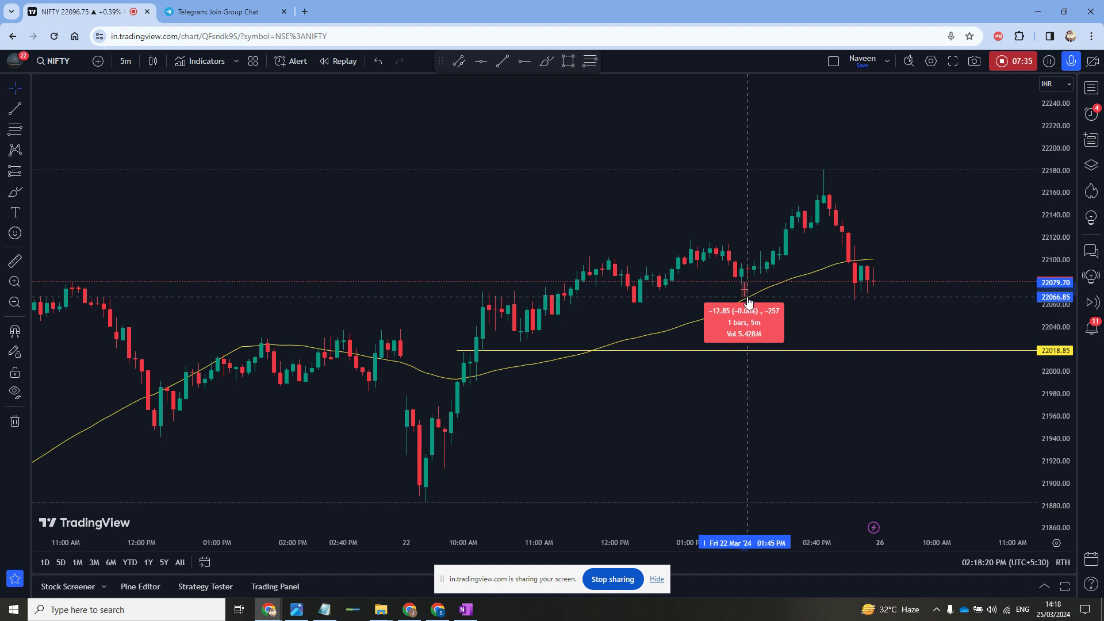
left_click(748, 300)
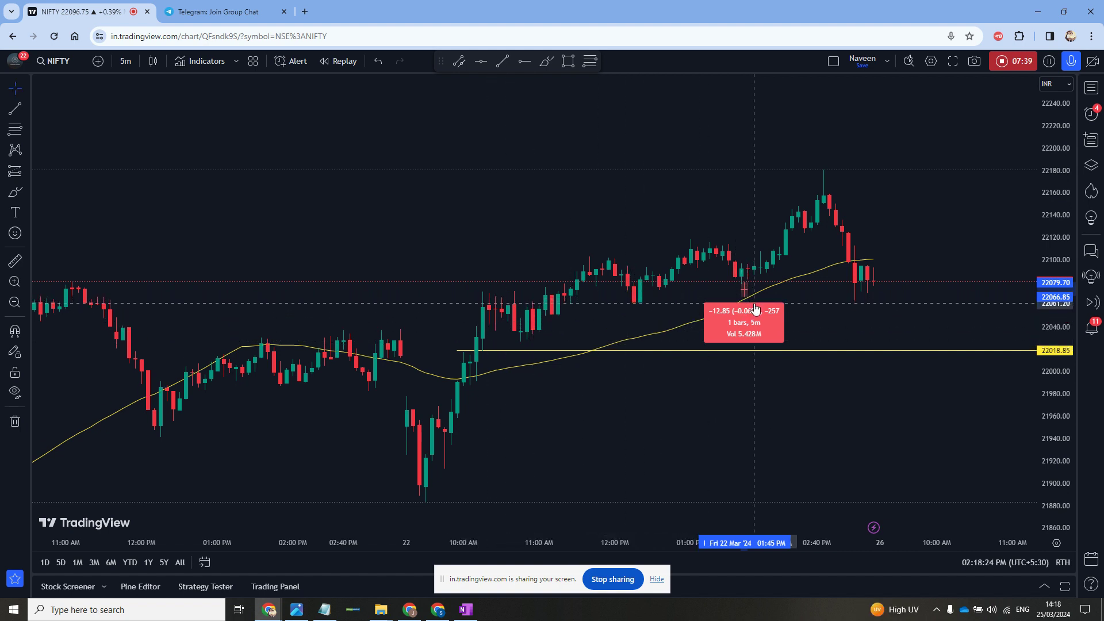
Step: Draw a rectangle around the 1:45–2:40 PM consolidation bars
left_click(29, 187)
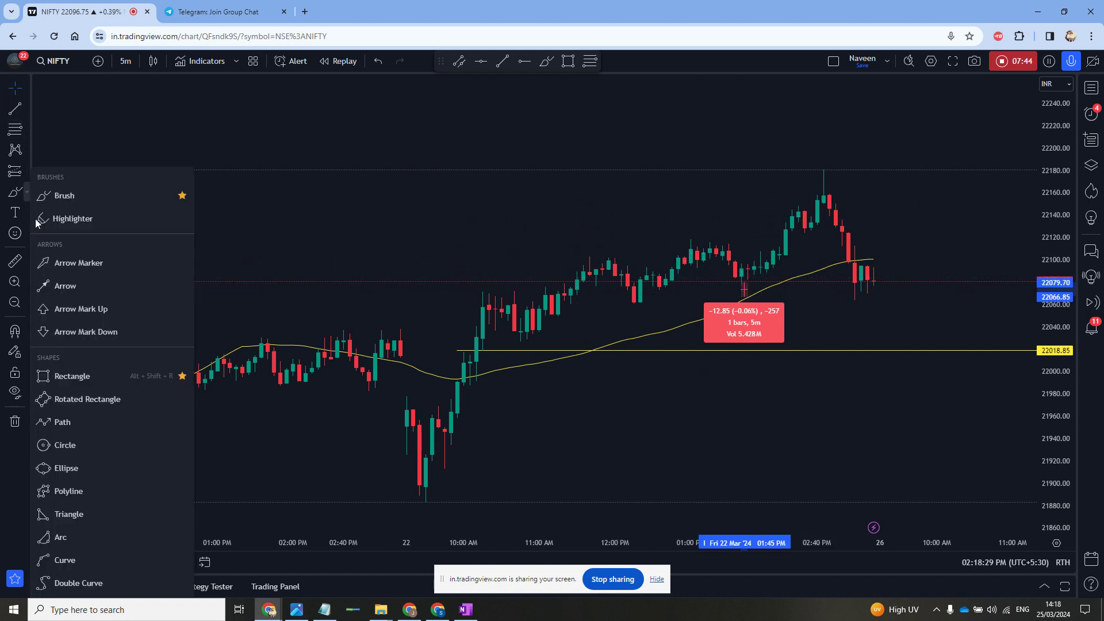
left_click(60, 374)
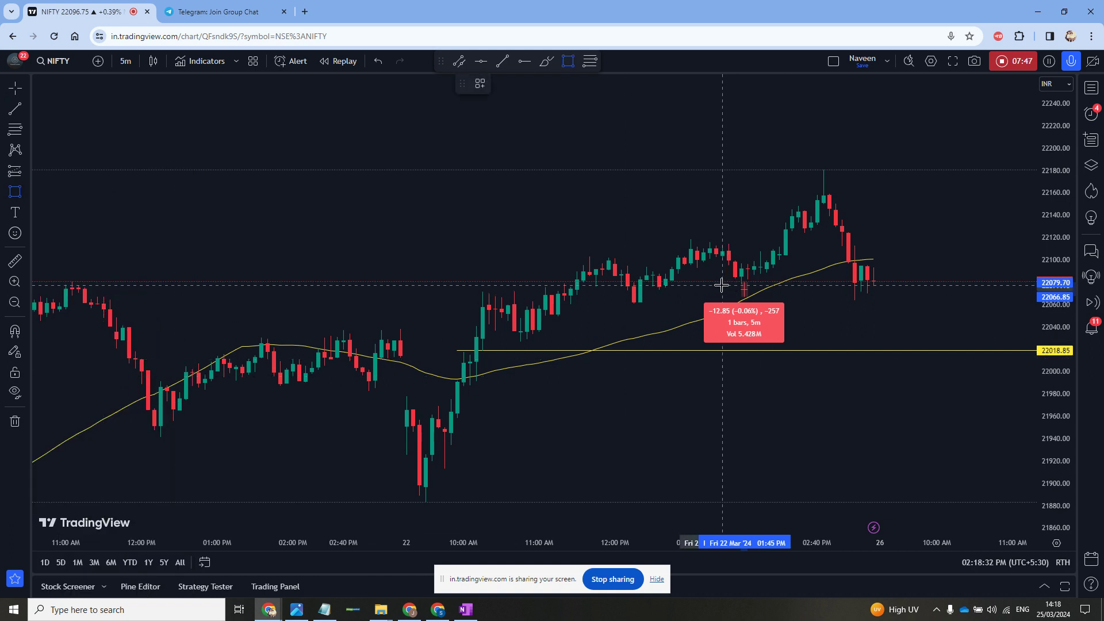
left_click_drag(722, 283, 829, 253)
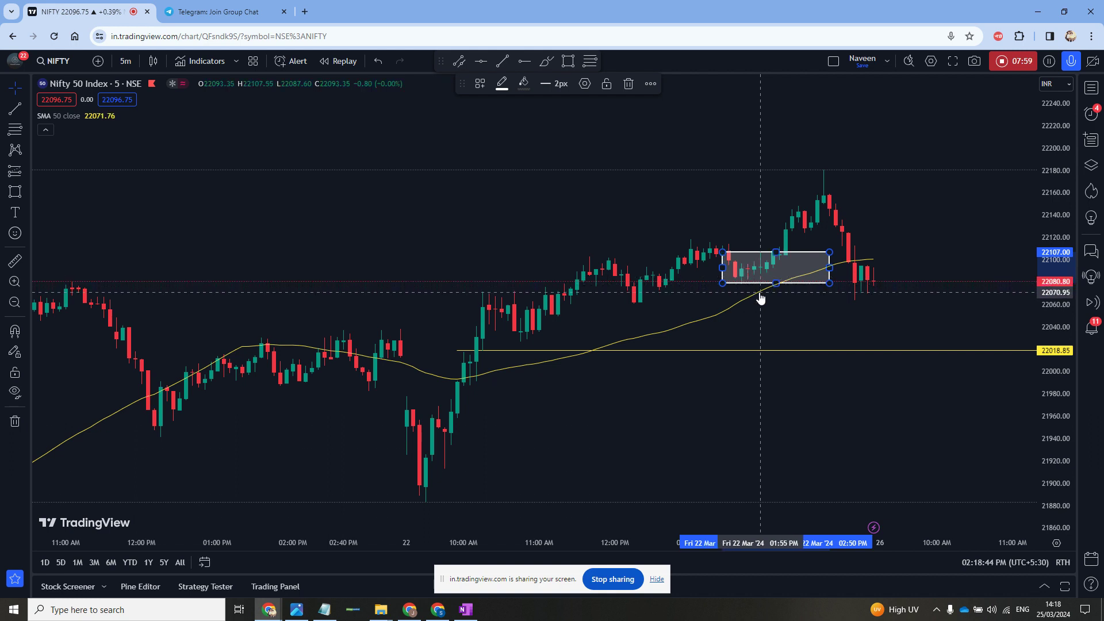
left_click(762, 301)
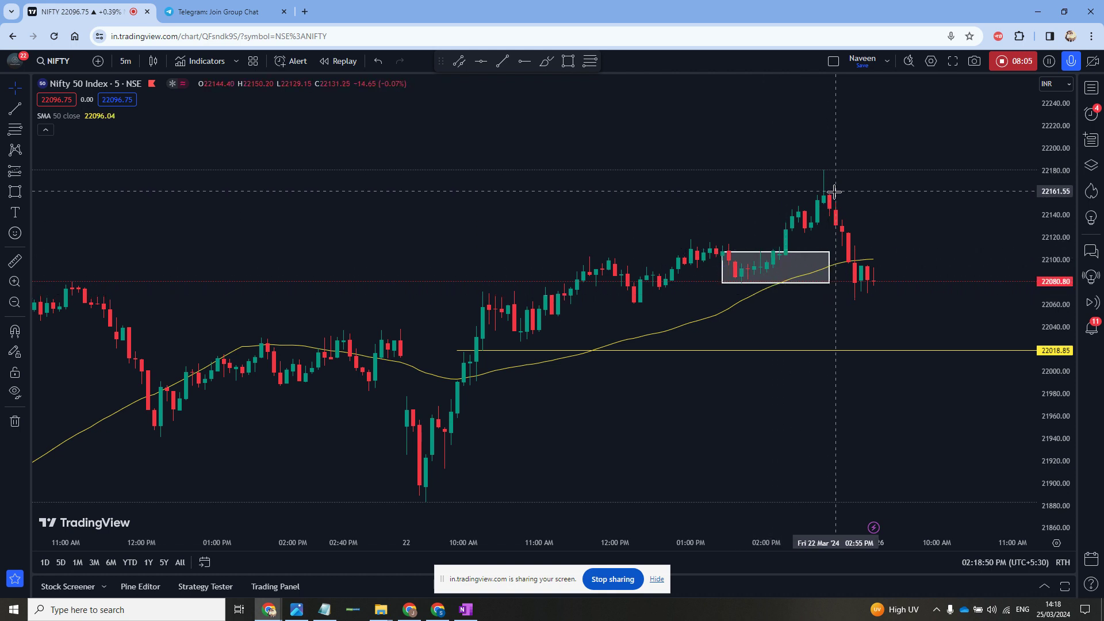
Step: Stretch the box up and right over the final candles, then take and dismiss a quick measurement
left_click_drag(829, 251, 868, 245)
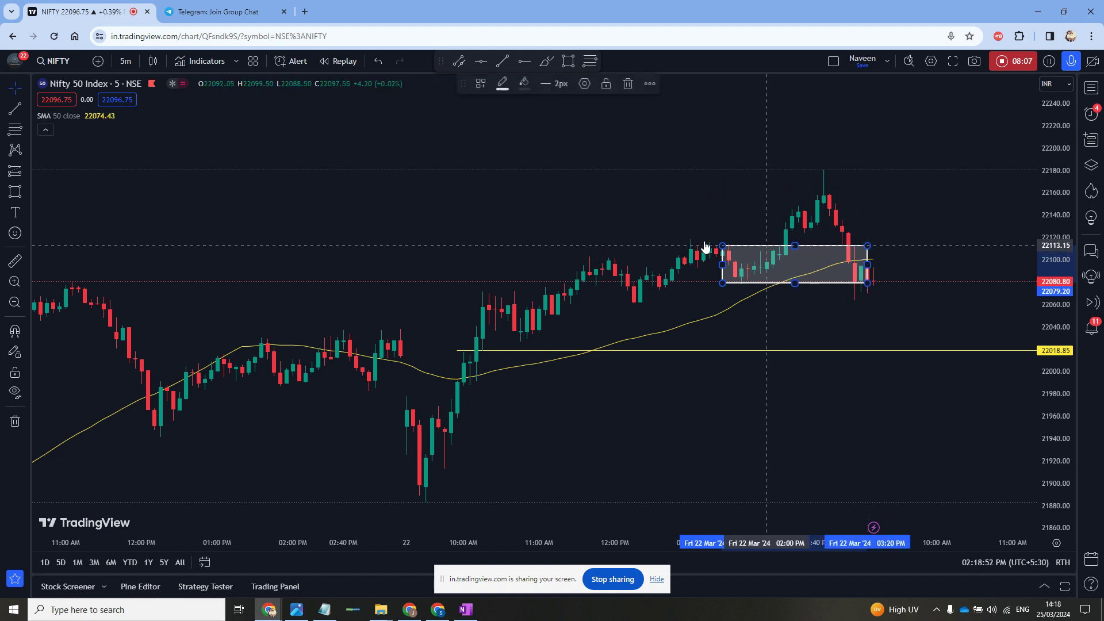
left_click(786, 244)
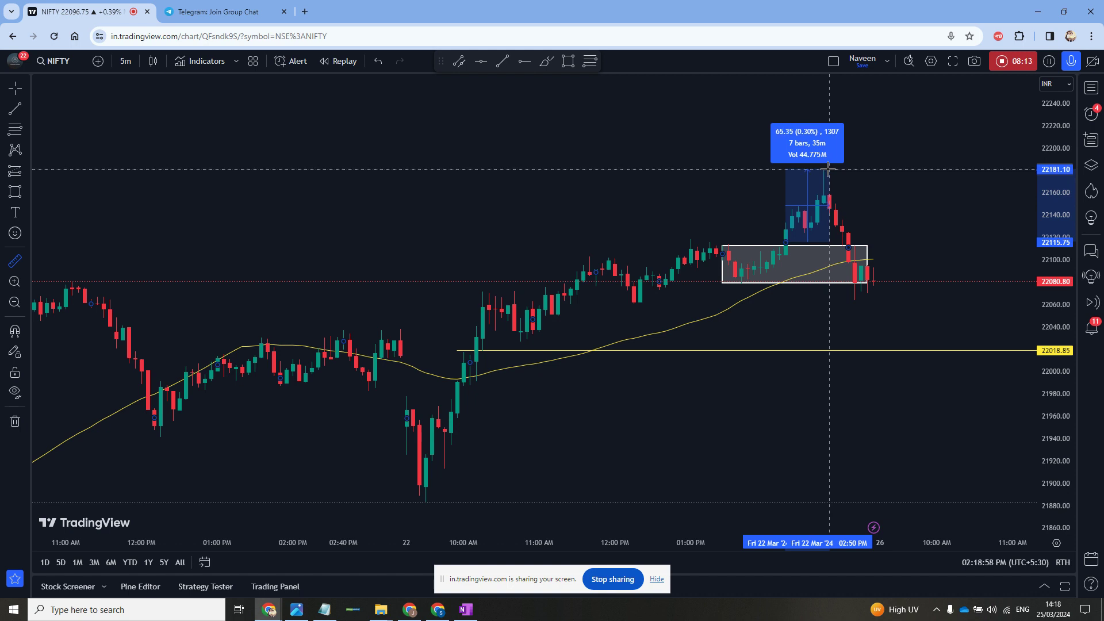
left_click(828, 168)
left_click(941, 185)
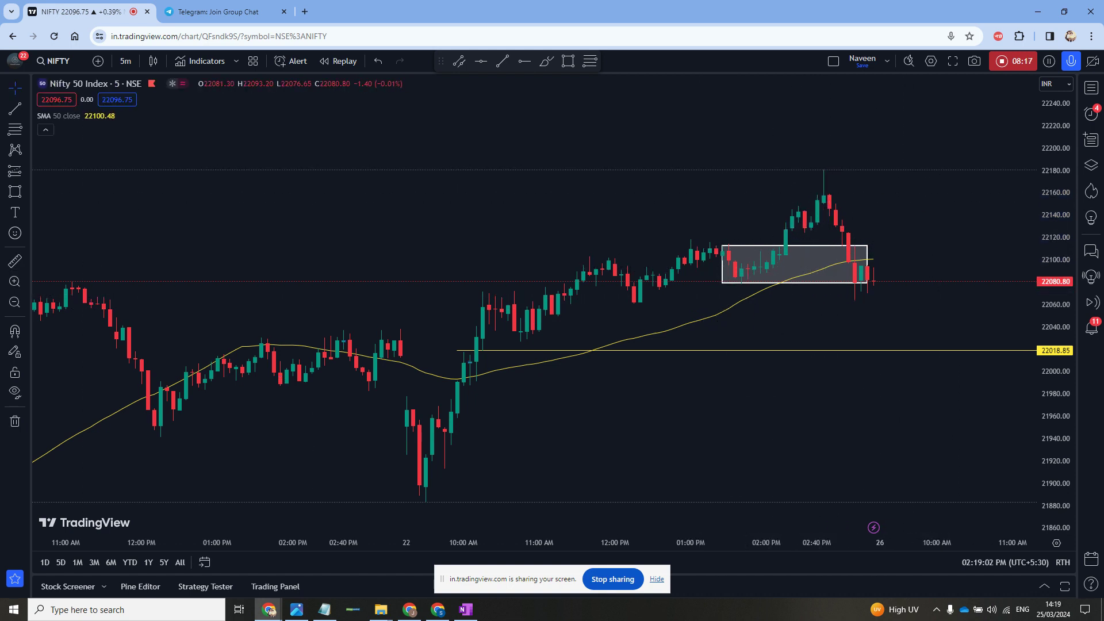
Step: Draw a trend line from the 10:15 AM low to about 12:15 PM and measure that rally
left_click(15, 108)
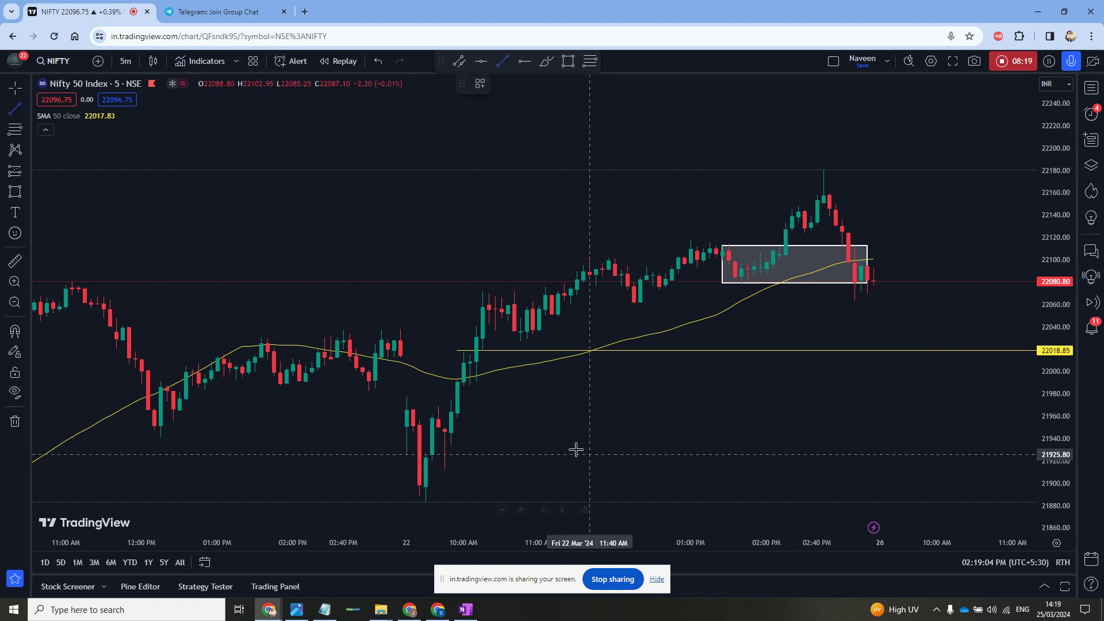
left_click(476, 377)
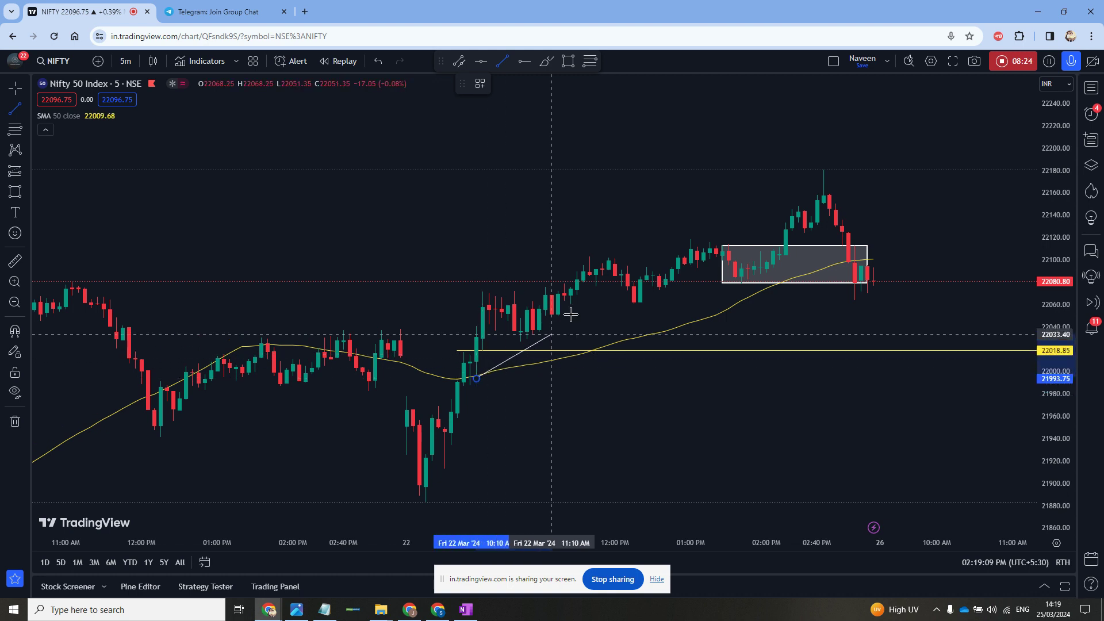
left_click(633, 265)
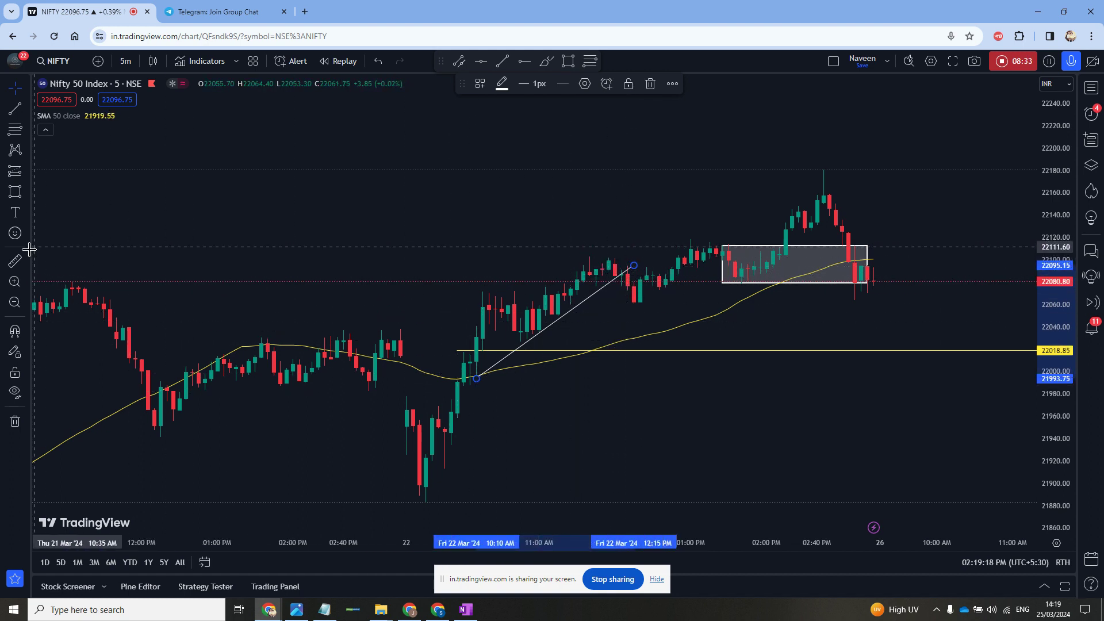
left_click(15, 261)
left_click(483, 351)
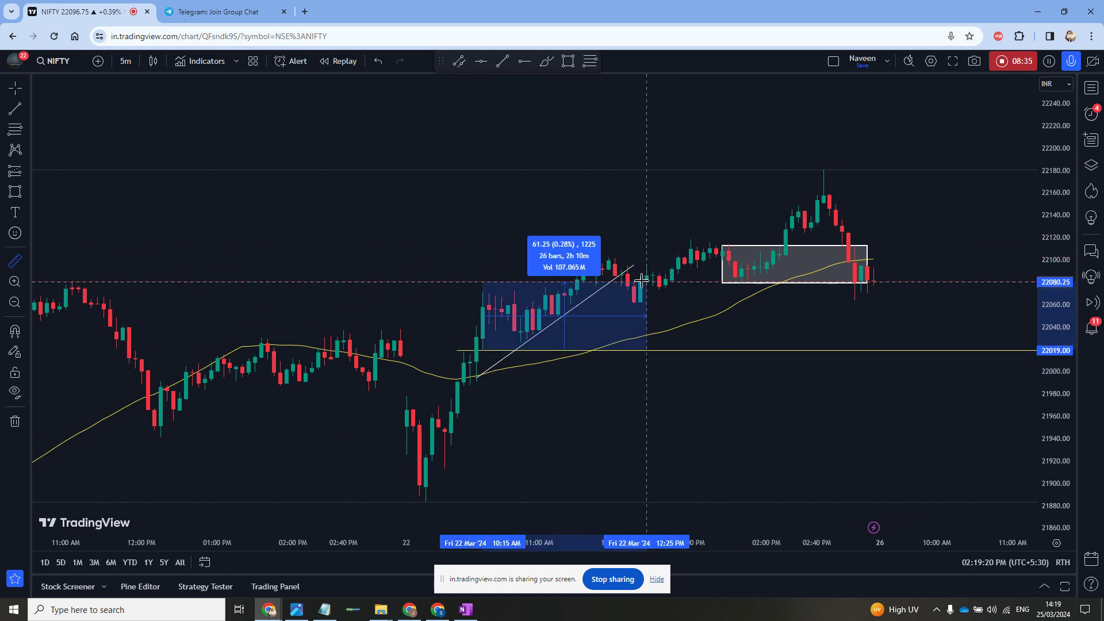
left_click(686, 195)
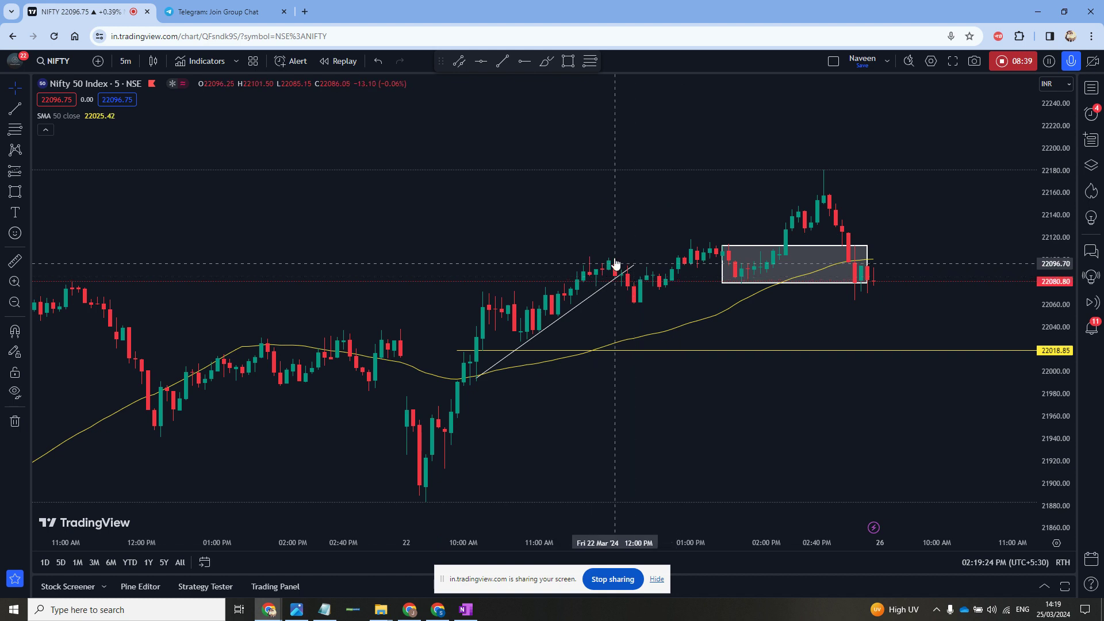
left_click_drag(572, 214, 348, 224)
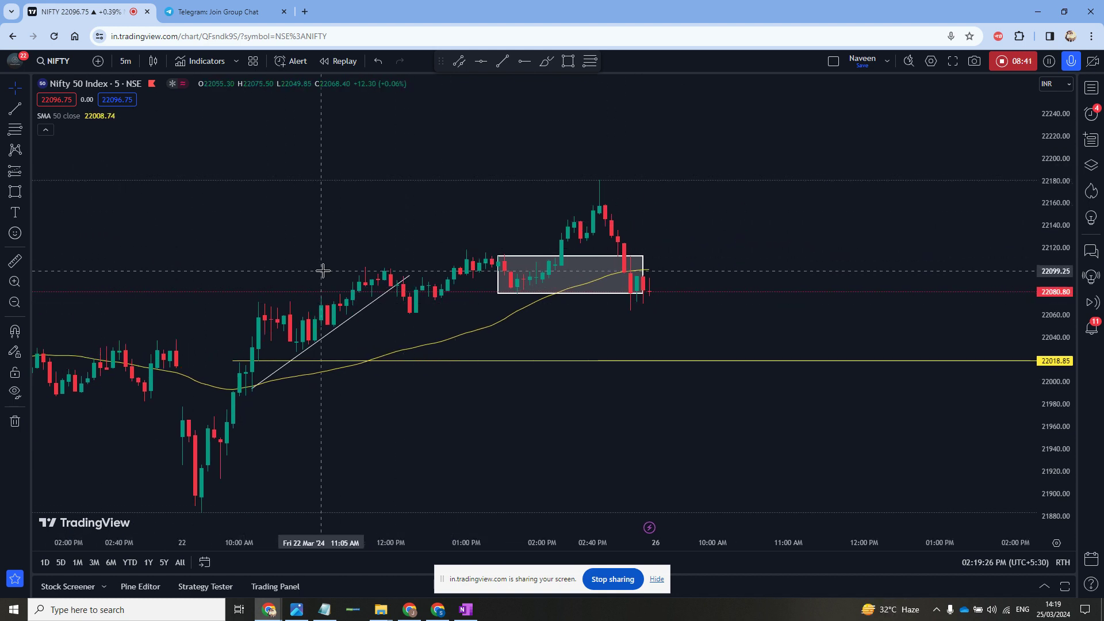
Step: Add a longer trend line from the morning low past the consolidation box and colour it blue
left_click(16, 109)
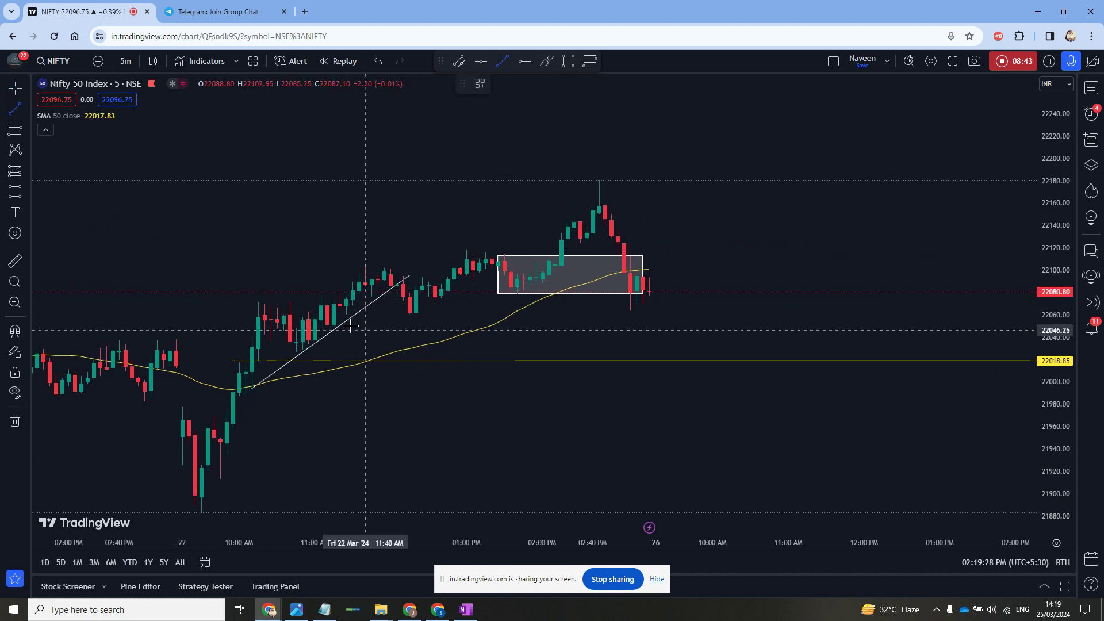
left_click(260, 361)
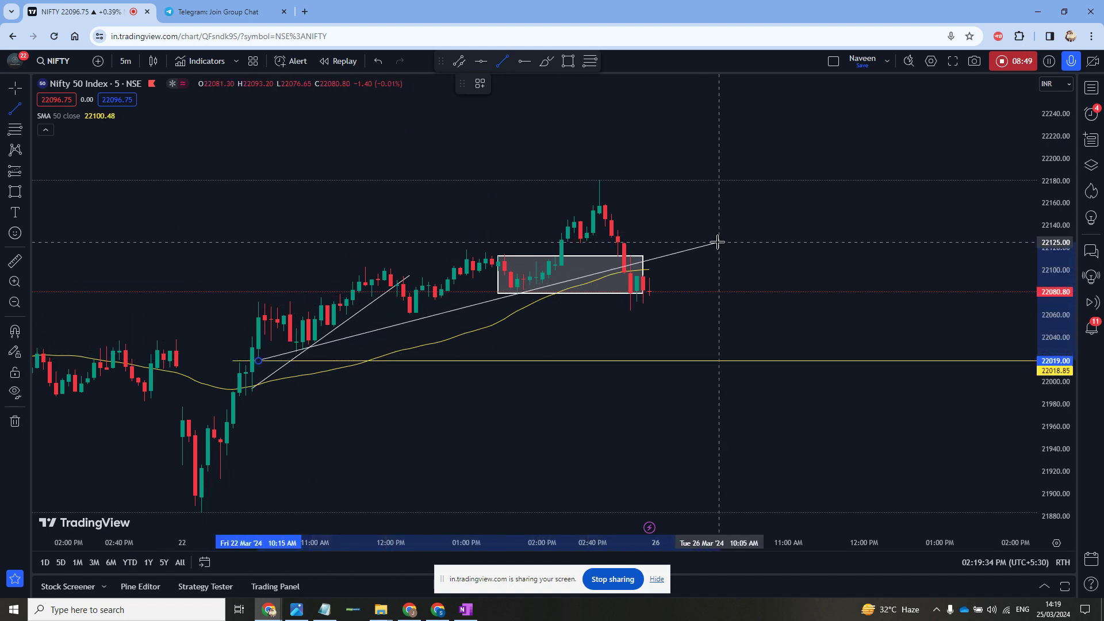
left_click(699, 230)
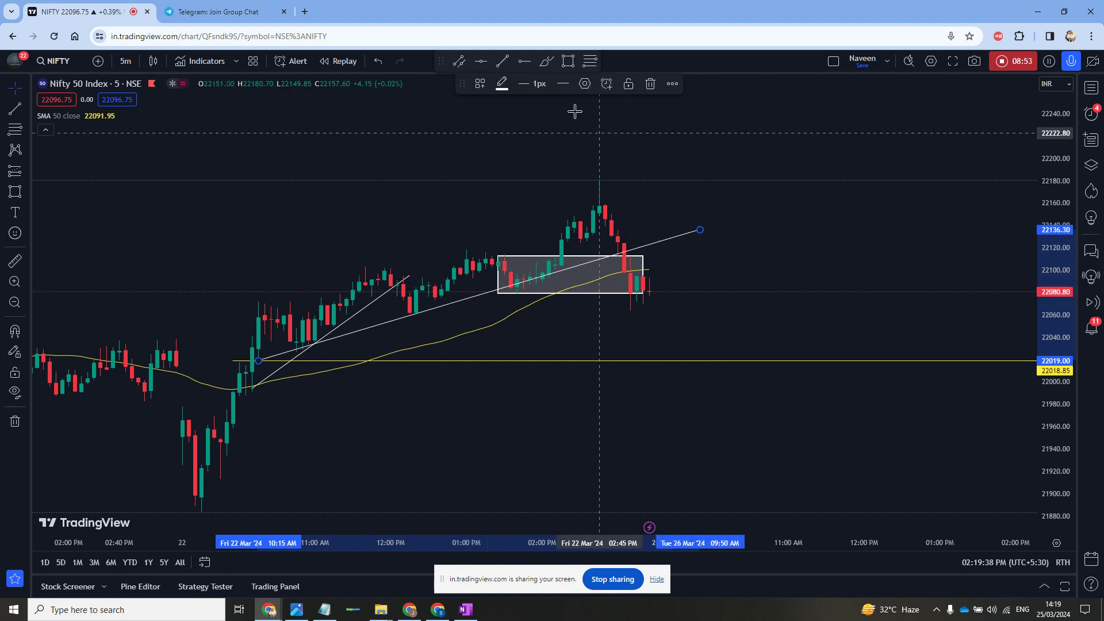
left_click(502, 84)
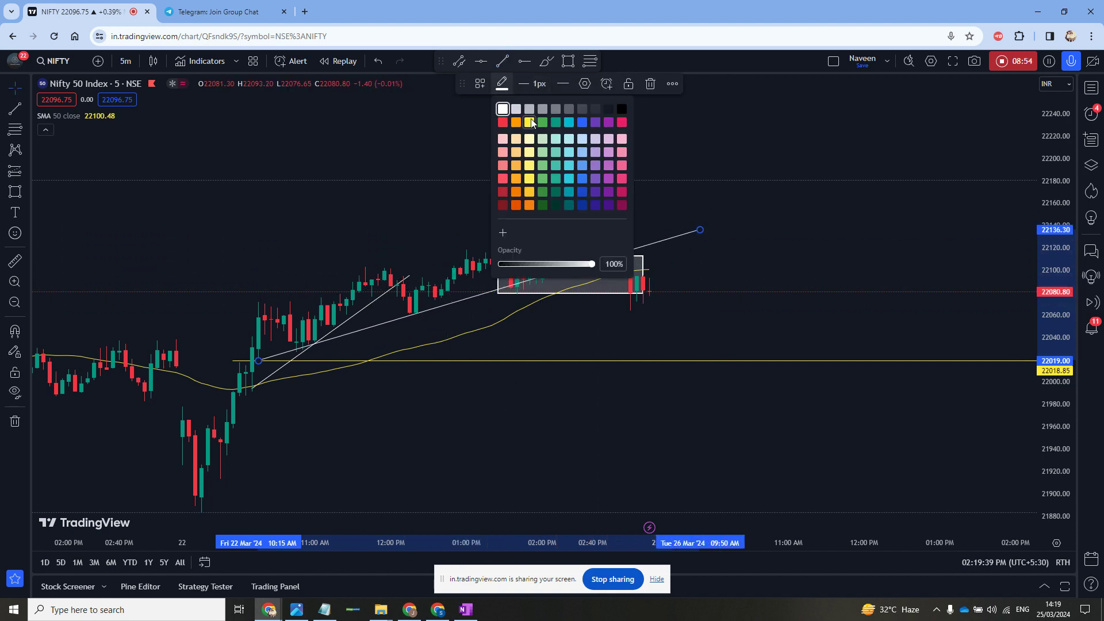
left_click(585, 122)
left_click(774, 212)
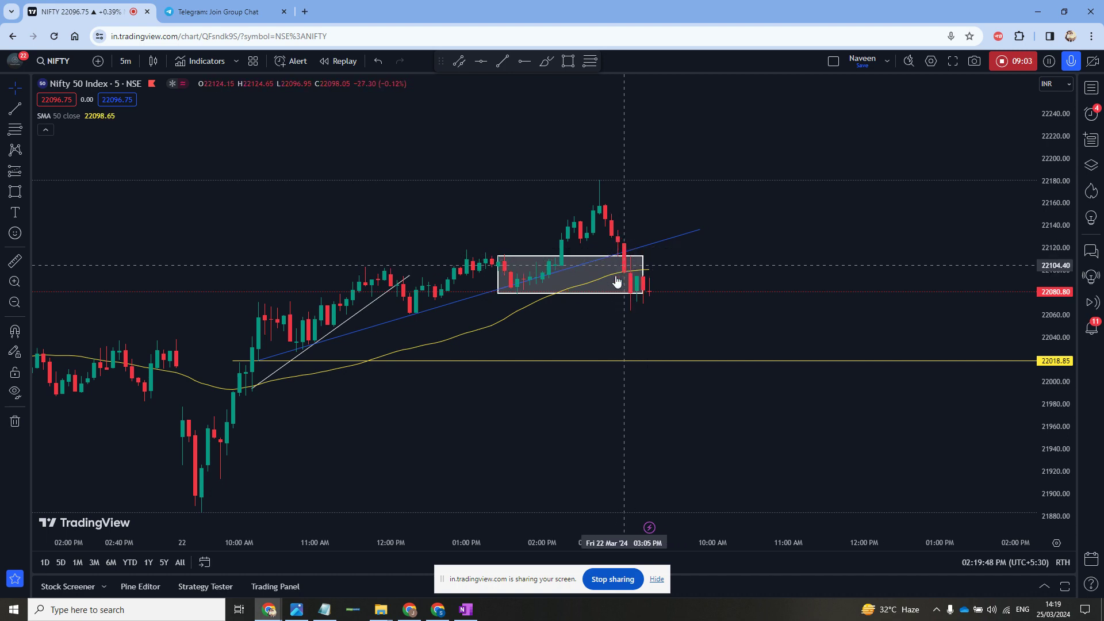
scroll(495, 261, "down", 3)
Step: Zoom and pan to show the 18 March close near the SMA (about 22050) and the 19 March gap down
scroll(772, 170, "down", 5)
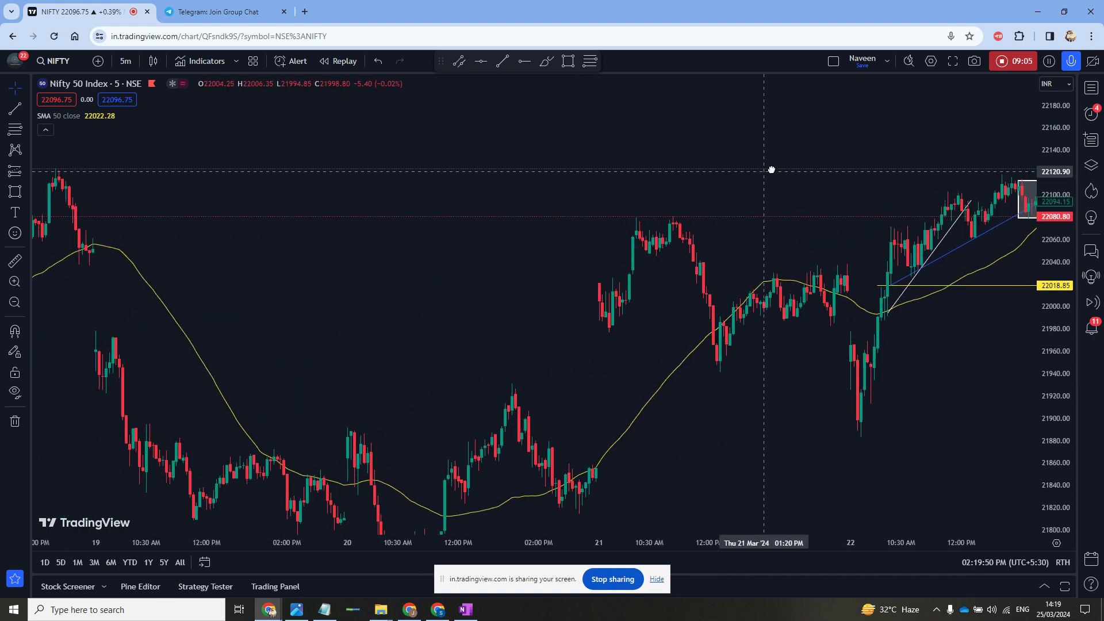
left_click_drag(451, 246, 722, 205)
left_click_drag(370, 266, 546, 266)
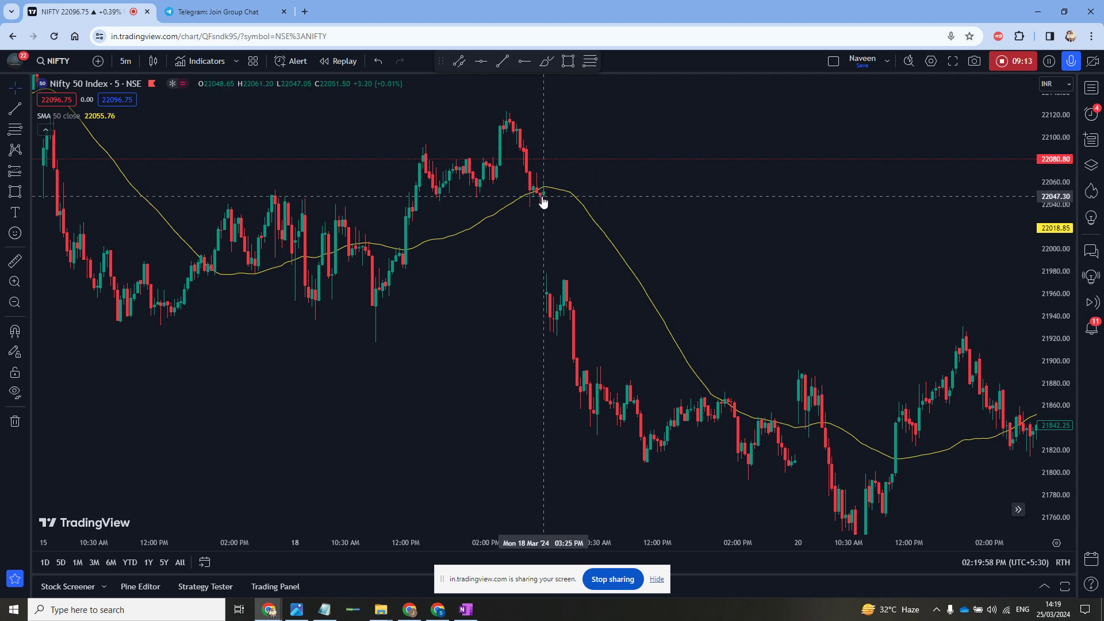
scroll(546, 199, "up", 3)
left_click_drag(525, 217, 460, 365)
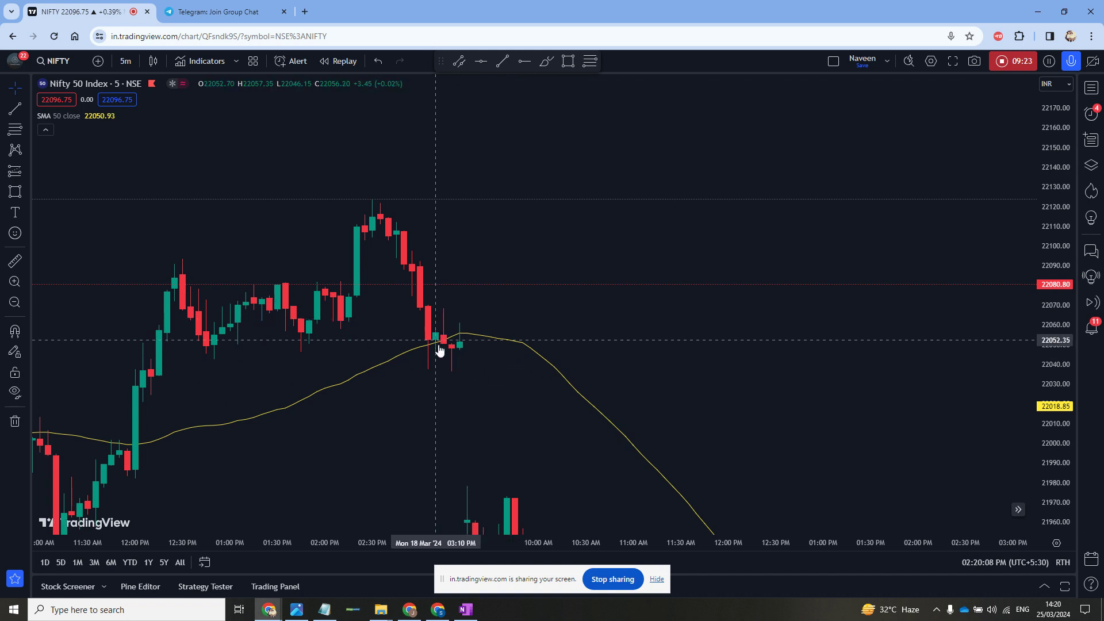
left_click_drag(477, 449, 503, 284)
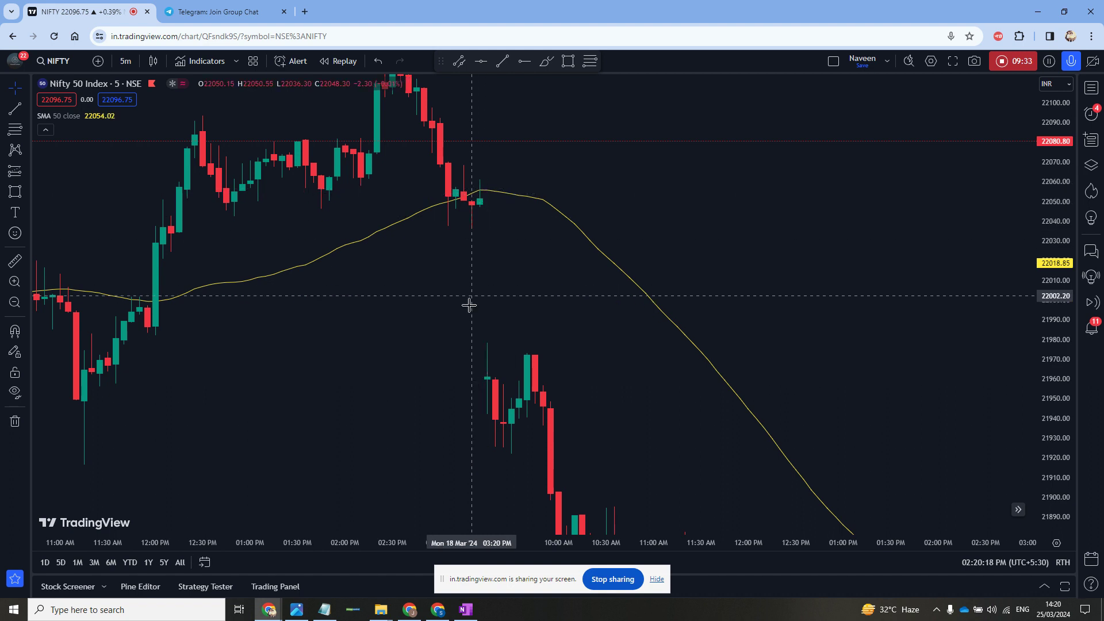
left_click_drag(502, 337, 508, 247)
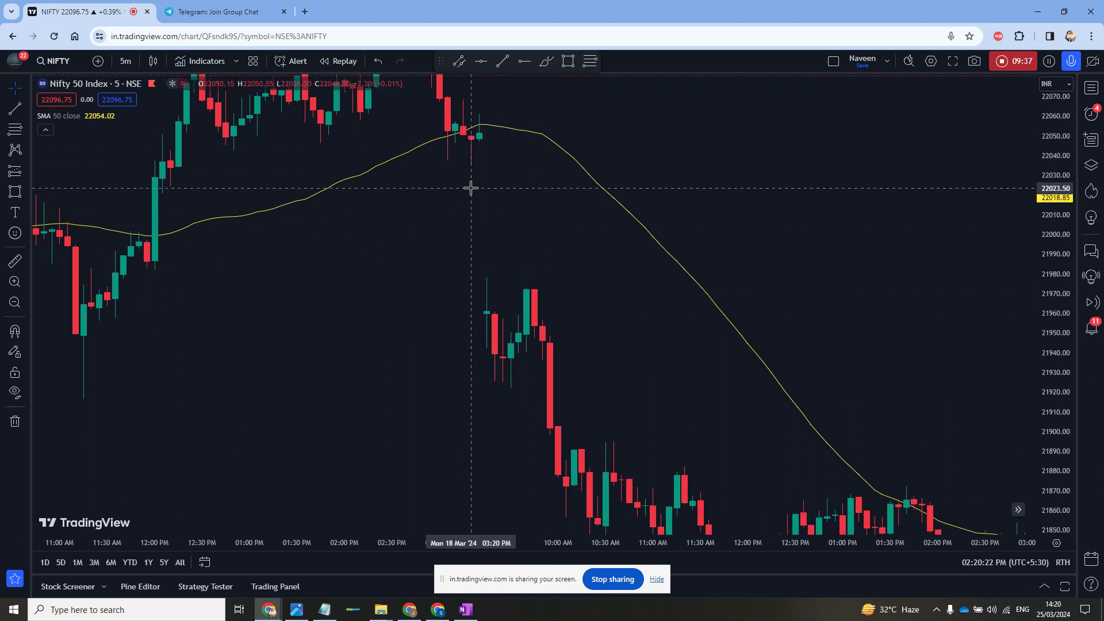
left_click_drag(468, 185, 507, 249)
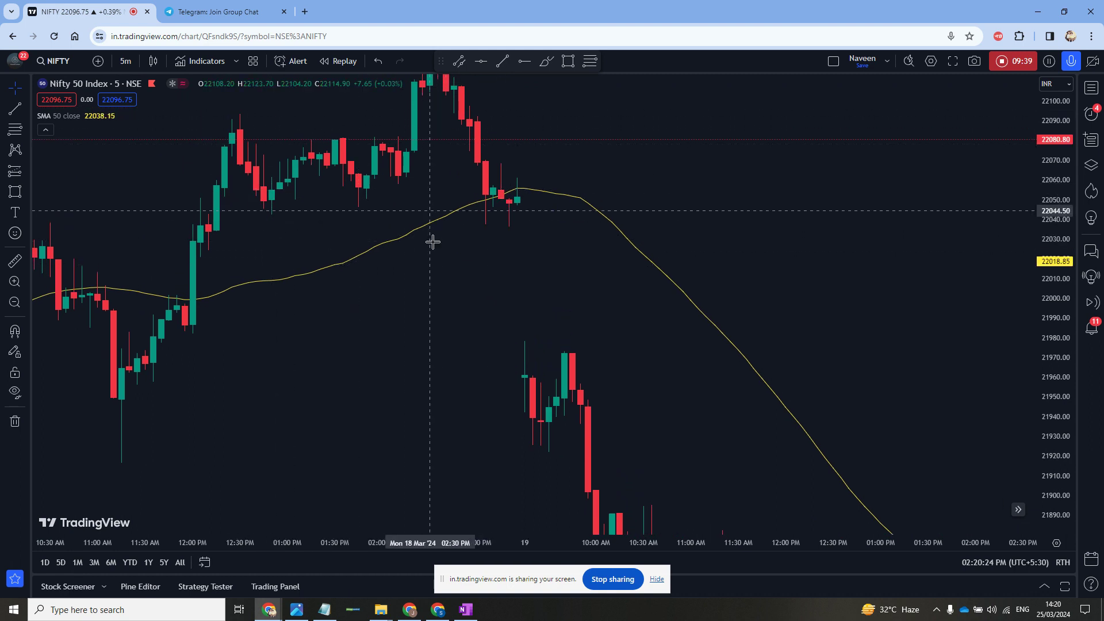
left_click_drag(431, 242, 471, 205)
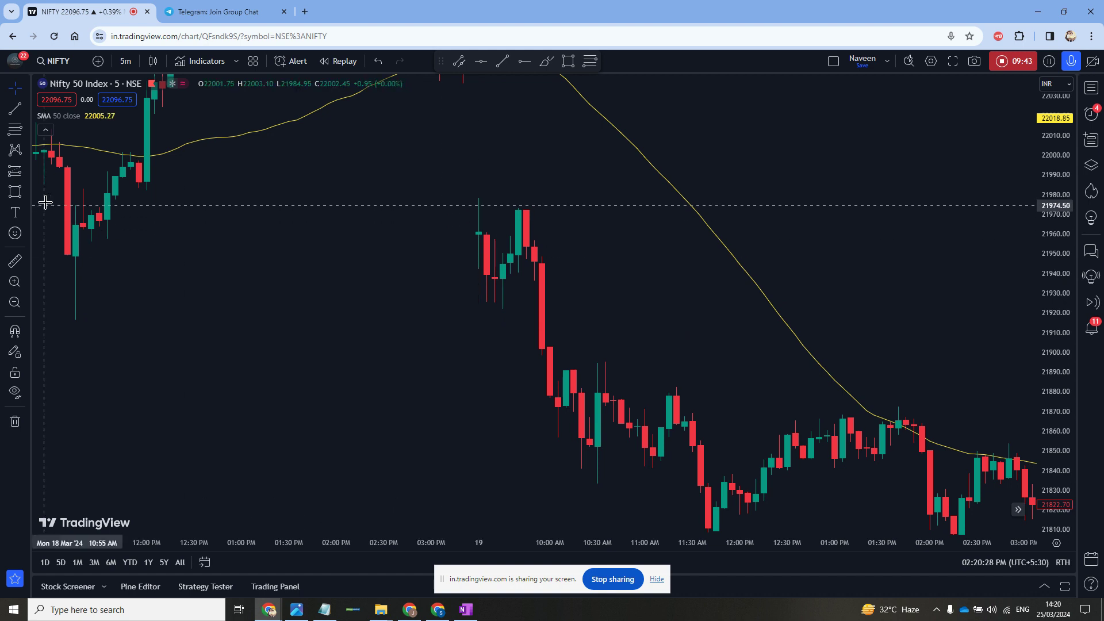
Step: Draw a rectangle around the 19 March opening candles, about 21941 to 21980
left_click(15, 193)
mouse_move(474, 193)
left_mouse_down()
mouse_move(481, 248)
mouse_move(598, 270)
left_mouse_up()
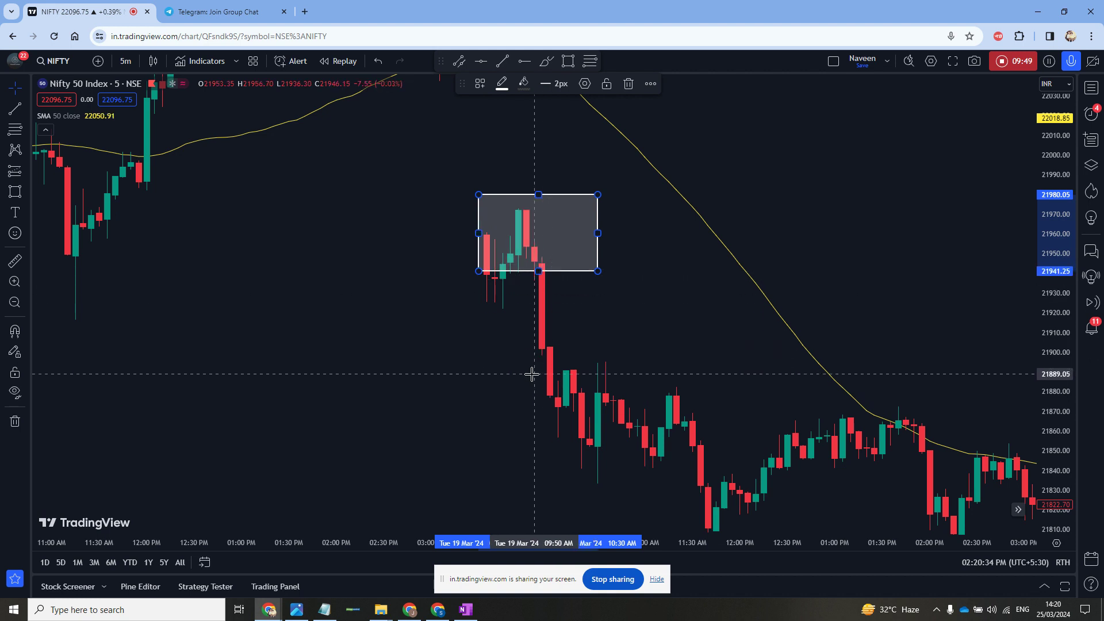
left_click_drag(712, 326, 506, 255)
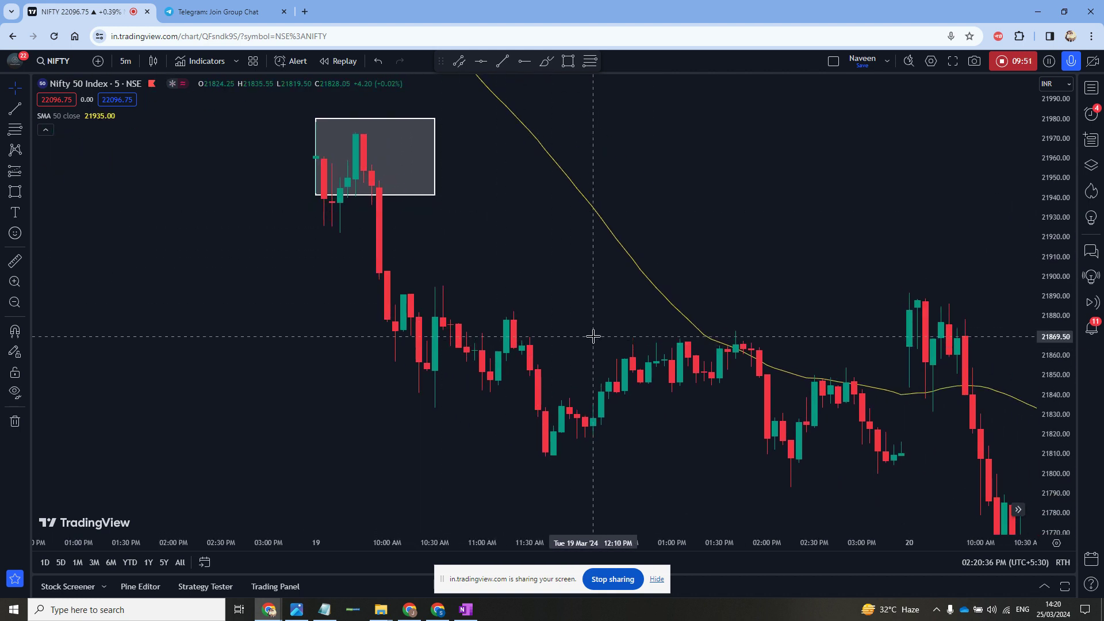
scroll(661, 338, "down", 1)
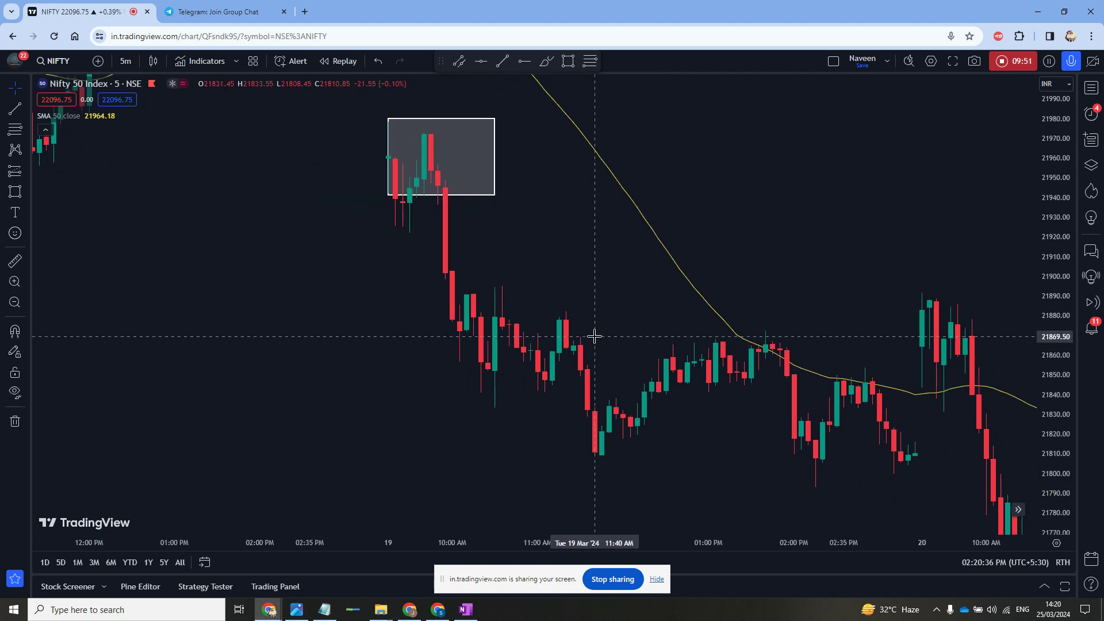
left_click(16, 262)
left_click(450, 201)
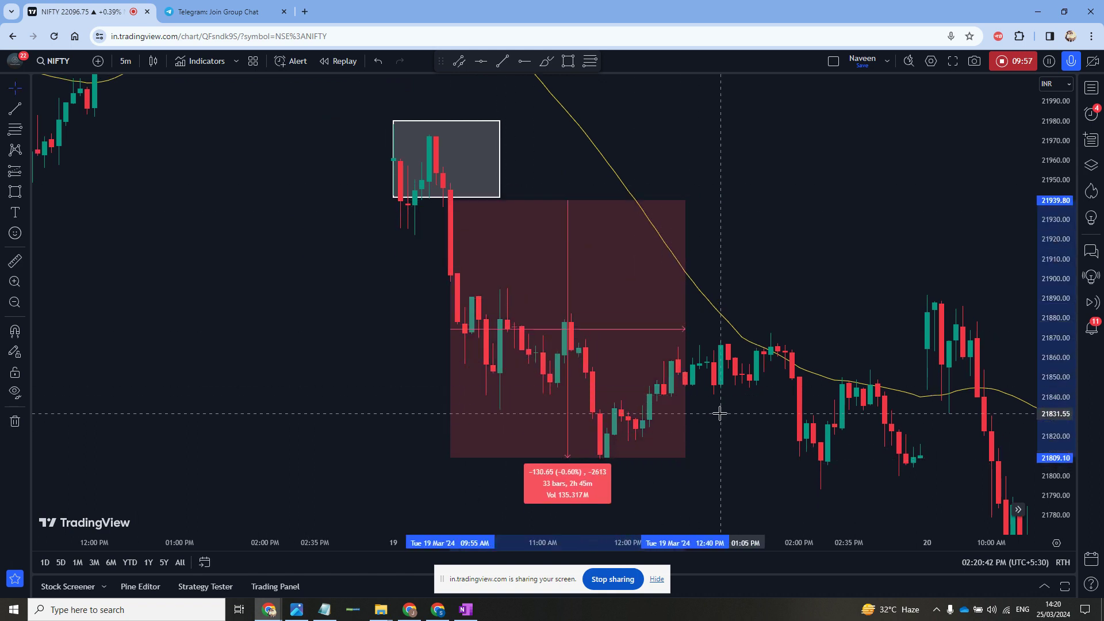
key("Escape")
key("shift")
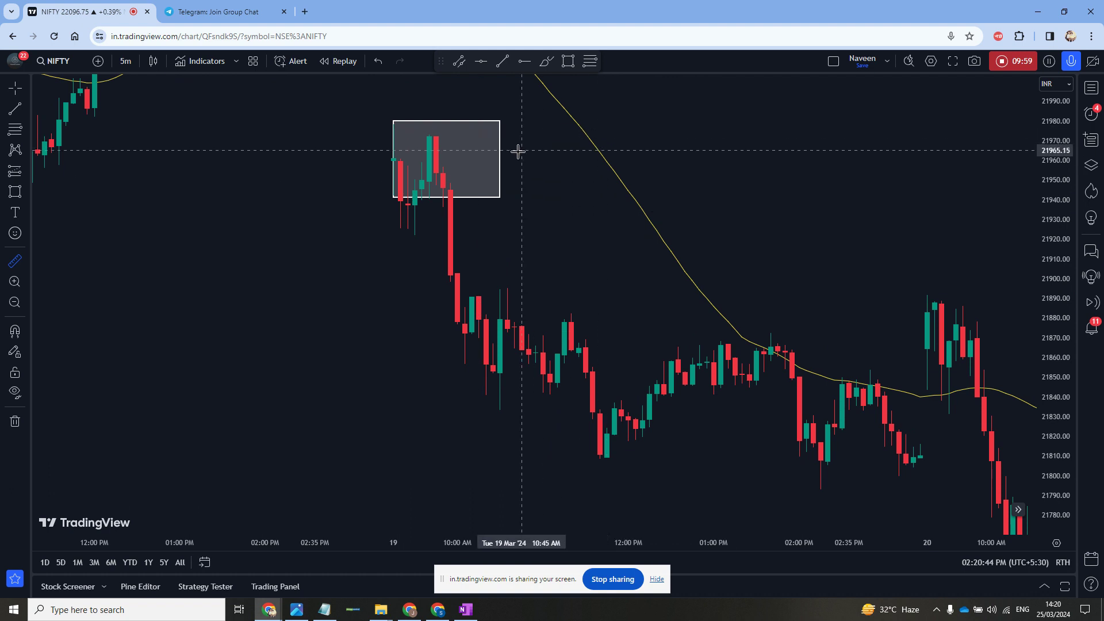
left_click(567, 118)
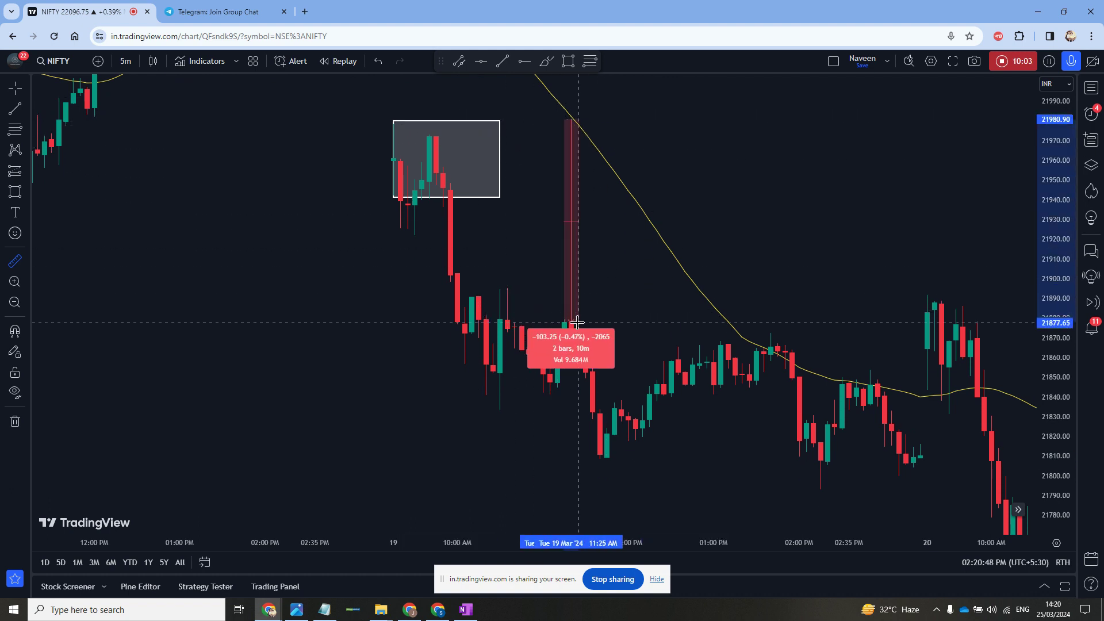
left_click(577, 322)
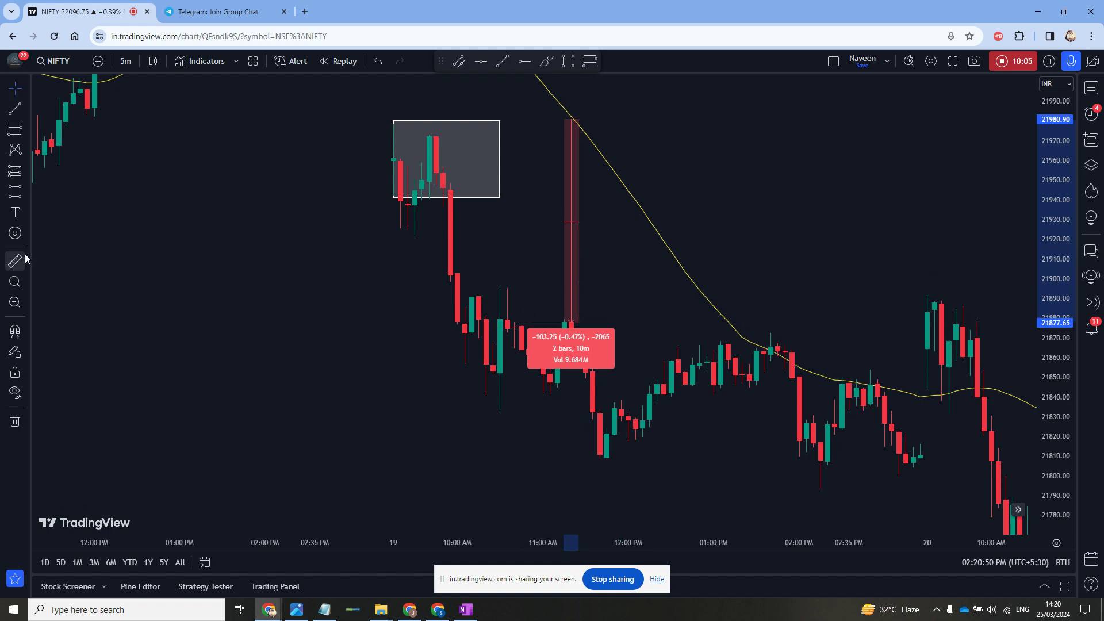
left_click_drag(677, 271, 685, 381)
left_click(554, 271)
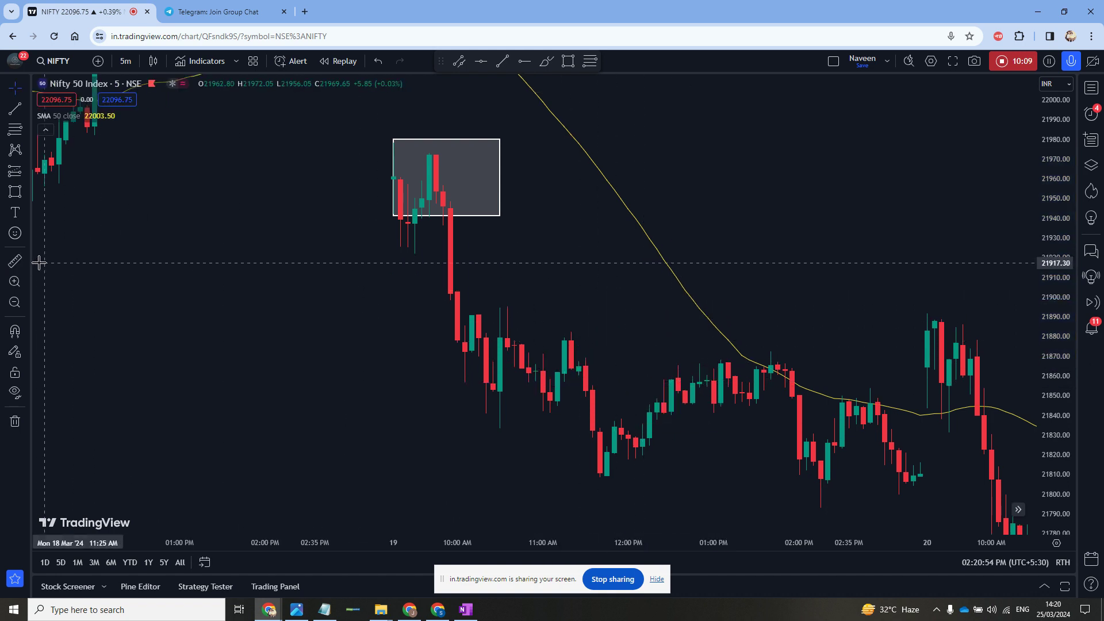
left_click(15, 260)
left_click_drag(736, 341, 746, 398)
left_click(837, 341)
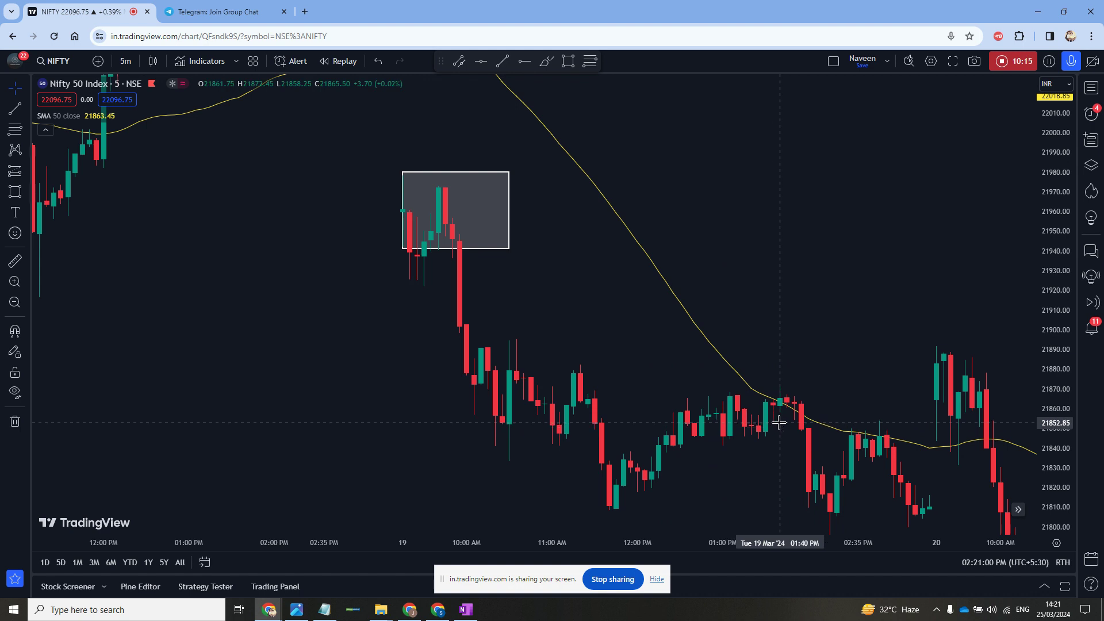
Step: Pan to the 19–20 March bars where price meets the SMA near 21865 and drops to 21710
left_click_drag(800, 369, 709, 157)
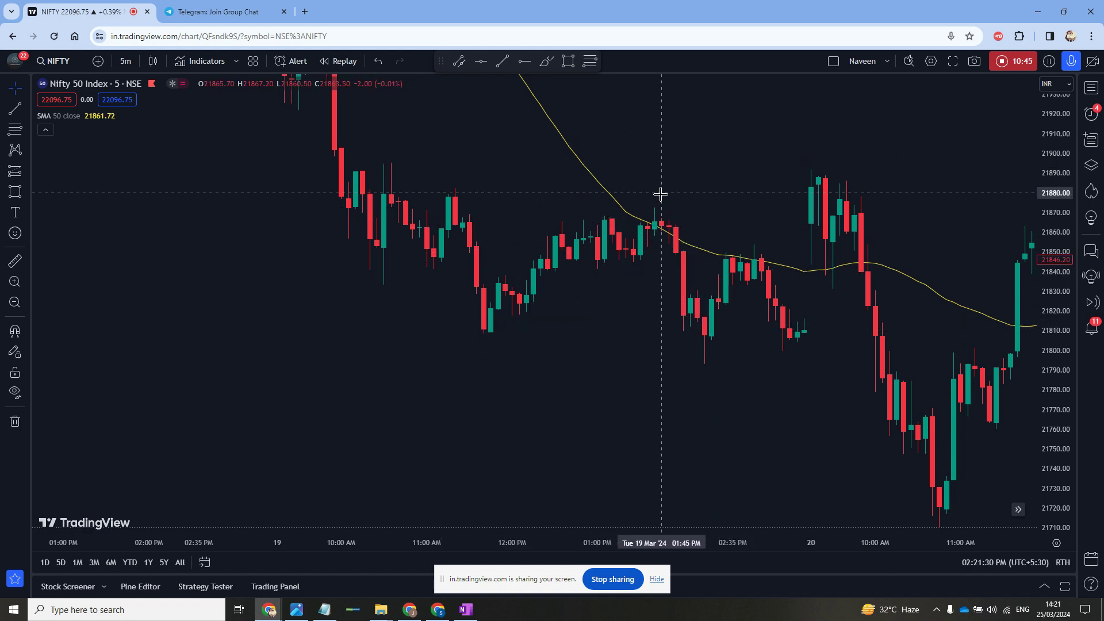
Step: Circle the three 19–20 March SMA rejection candles with the freehand Brush tool
left_click(25, 198)
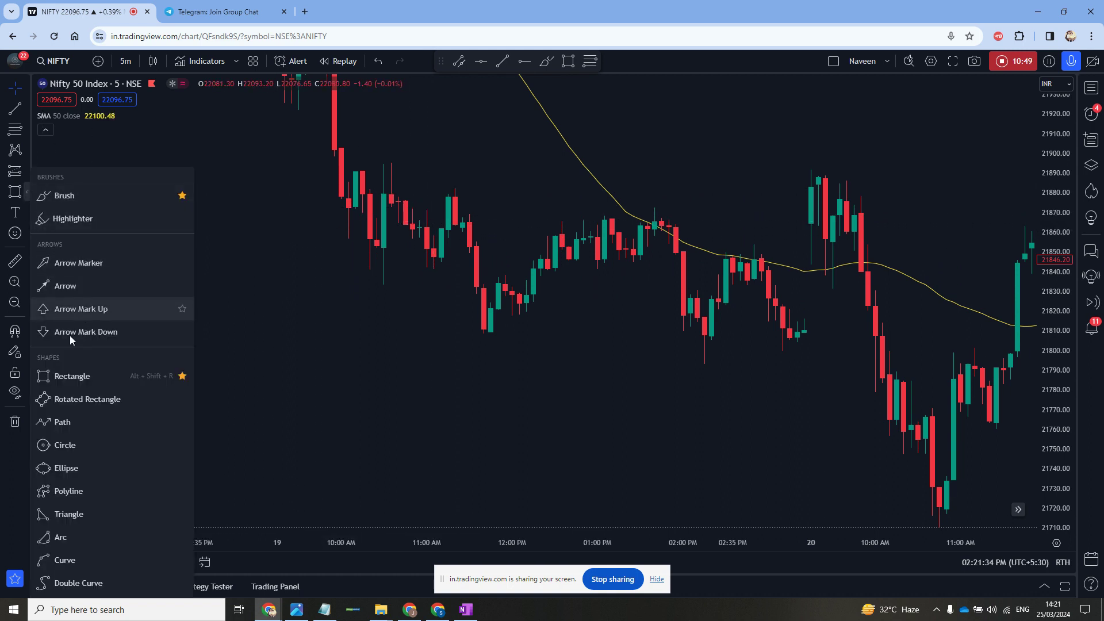
left_click(57, 201)
mouse_move(682, 212)
left_mouse_down()
mouse_move(645, 246)
mouse_move(648, 208)
left_mouse_up()
left_click_drag(757, 234, 732, 231)
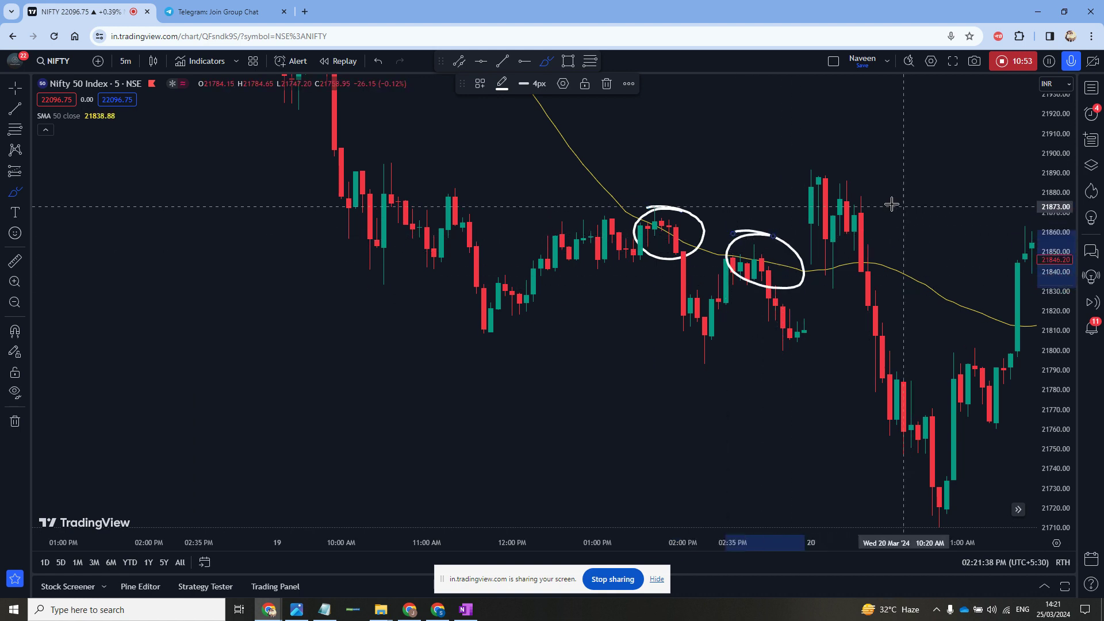
mouse_move(860, 246)
left_mouse_down()
mouse_move(819, 270)
mouse_move(842, 230)
left_mouse_up()
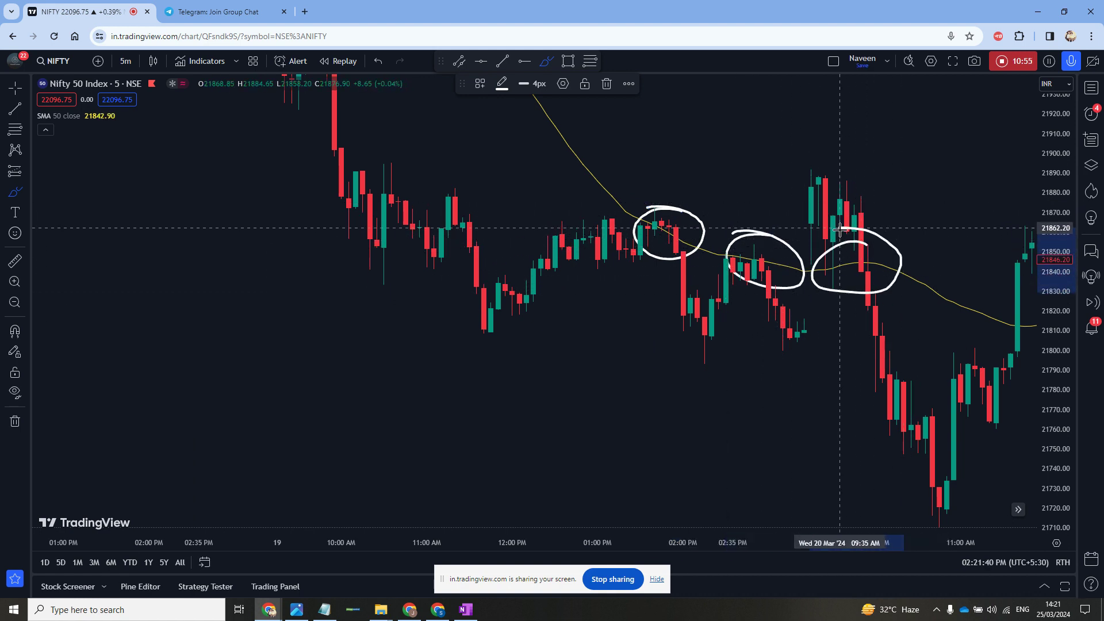
Step: Zoom out and pan right to show the 21–22 March bars
scroll(926, 313, "down", 3)
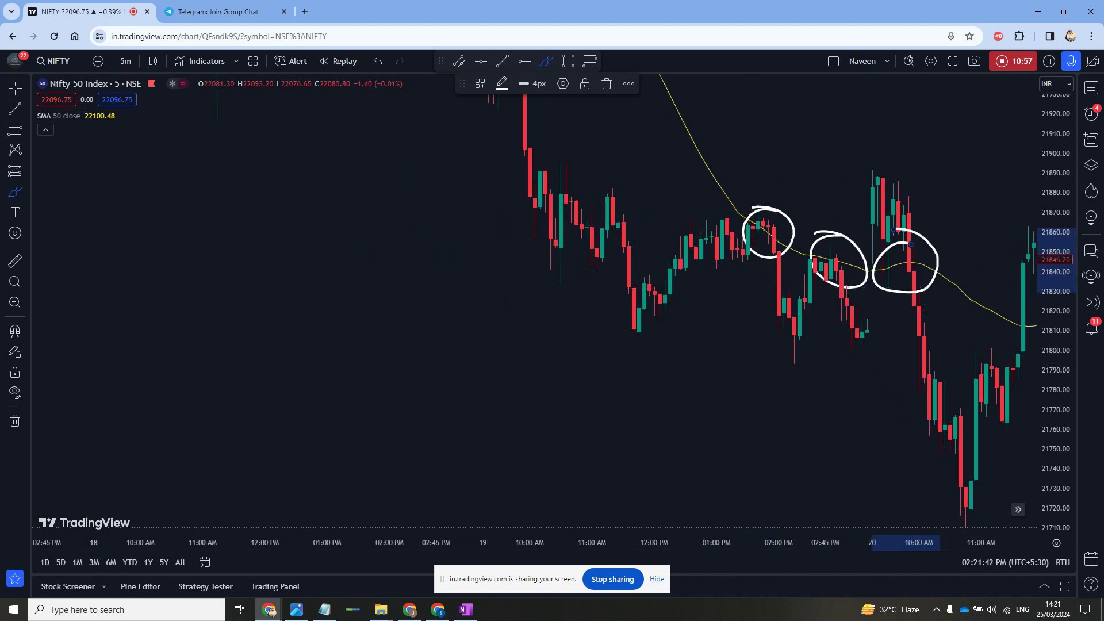
scroll(575, 345, "right", 10)
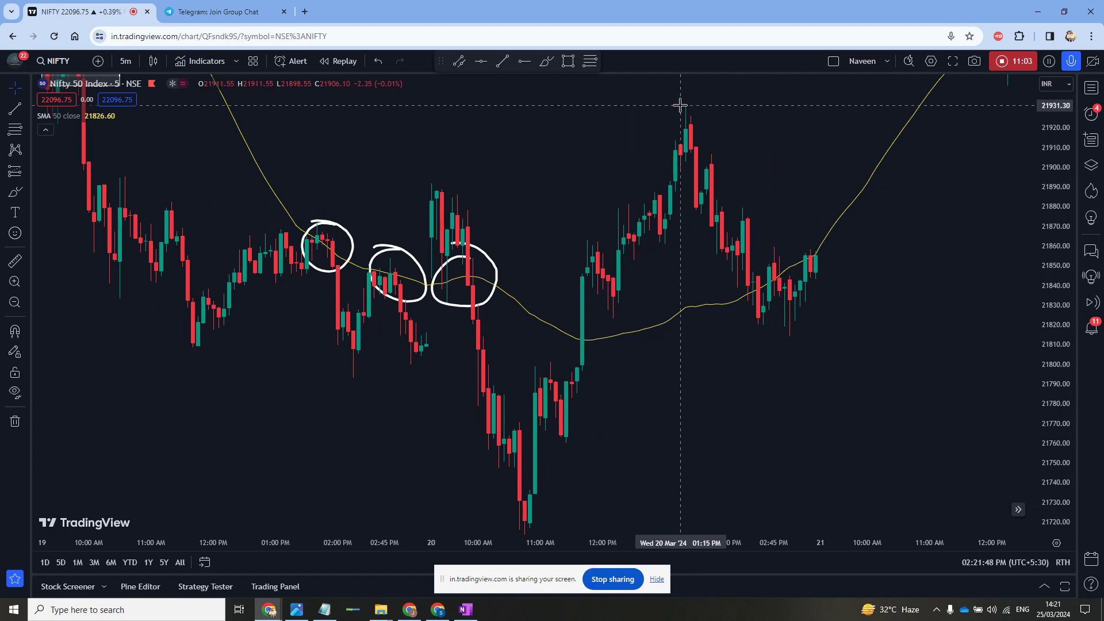
left_click_drag(853, 295, 739, 303)
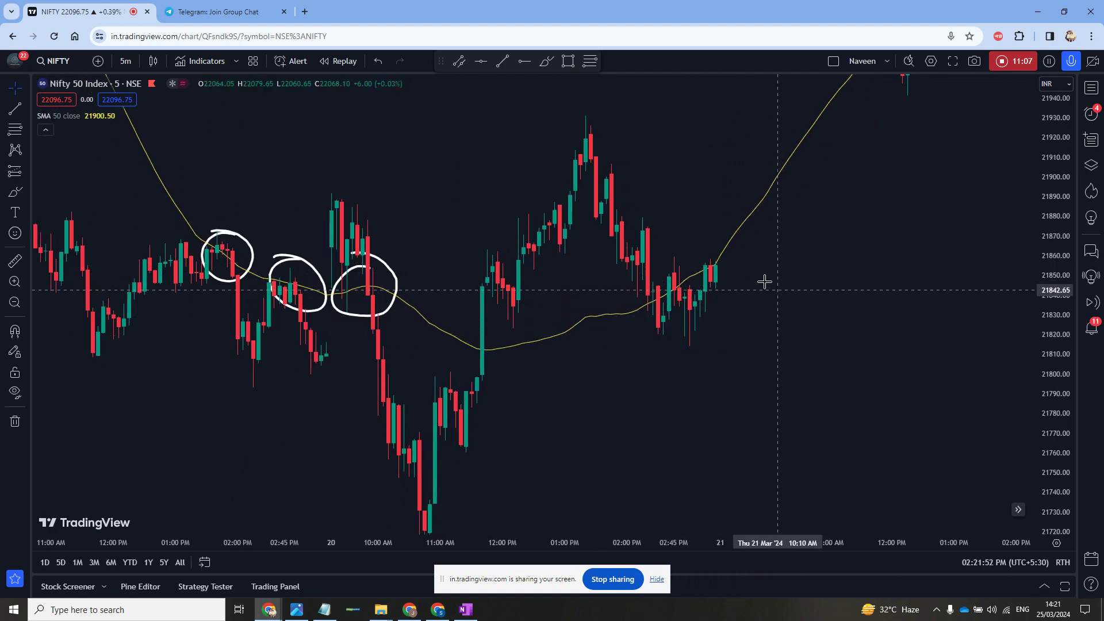
left_click_drag(1073, 226, 1074, 288)
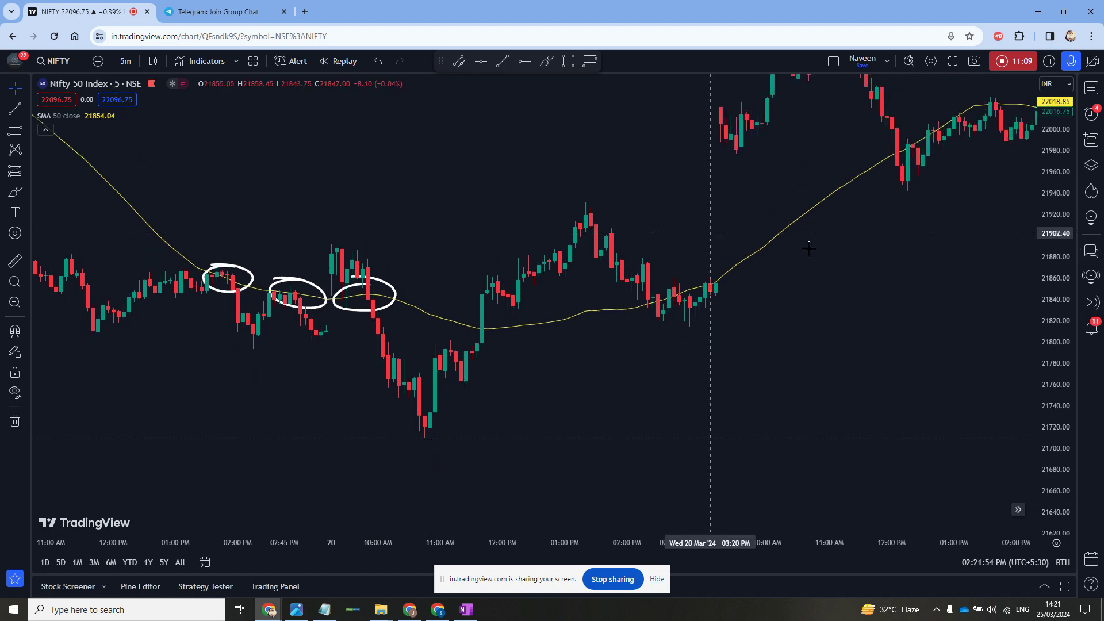
left_click_drag(808, 246, 772, 395)
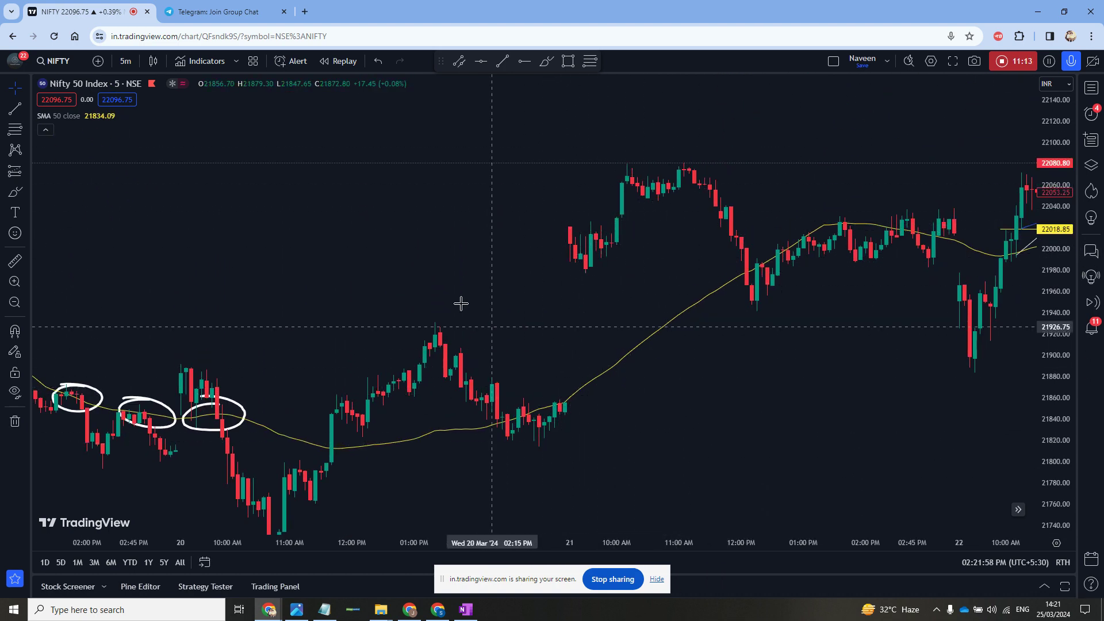
Step: Pan back to earlier days and check the grey 19 March box by selecting and deselecting it
scroll(518, 302, "down", 5)
left_click_drag(468, 296, 649, 273)
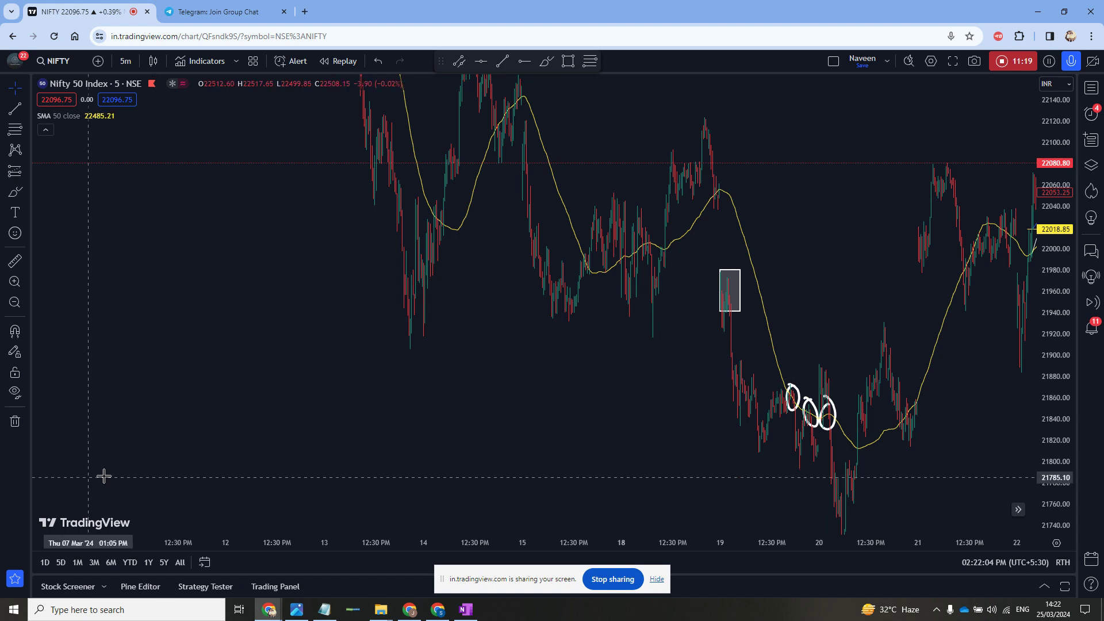
scroll(350, 343, "up", 2)
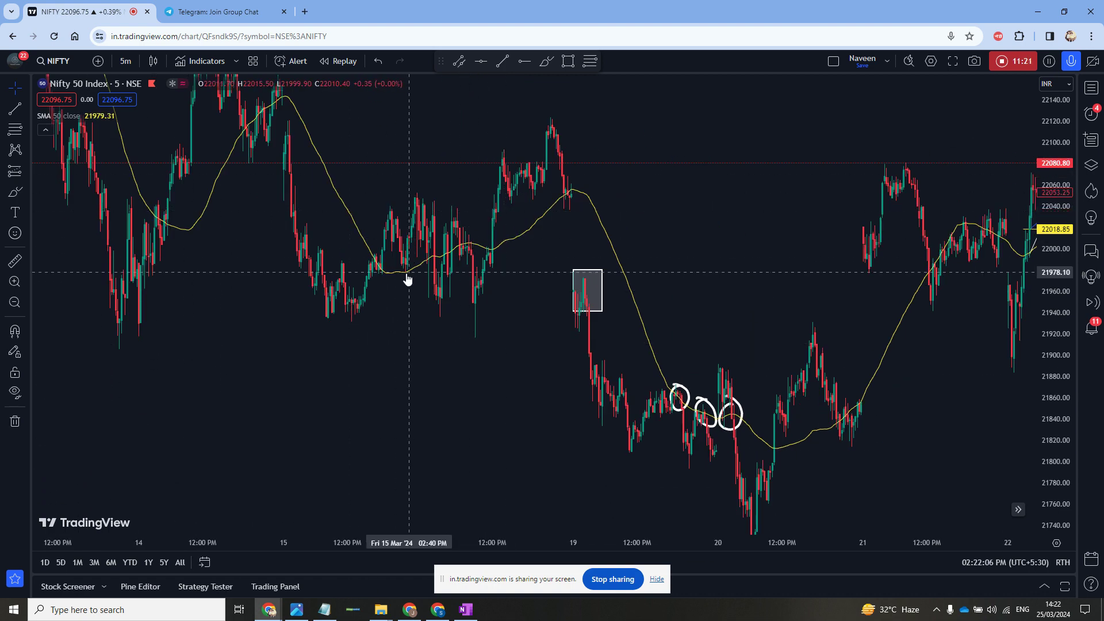
left_click(580, 273)
left_click(577, 248)
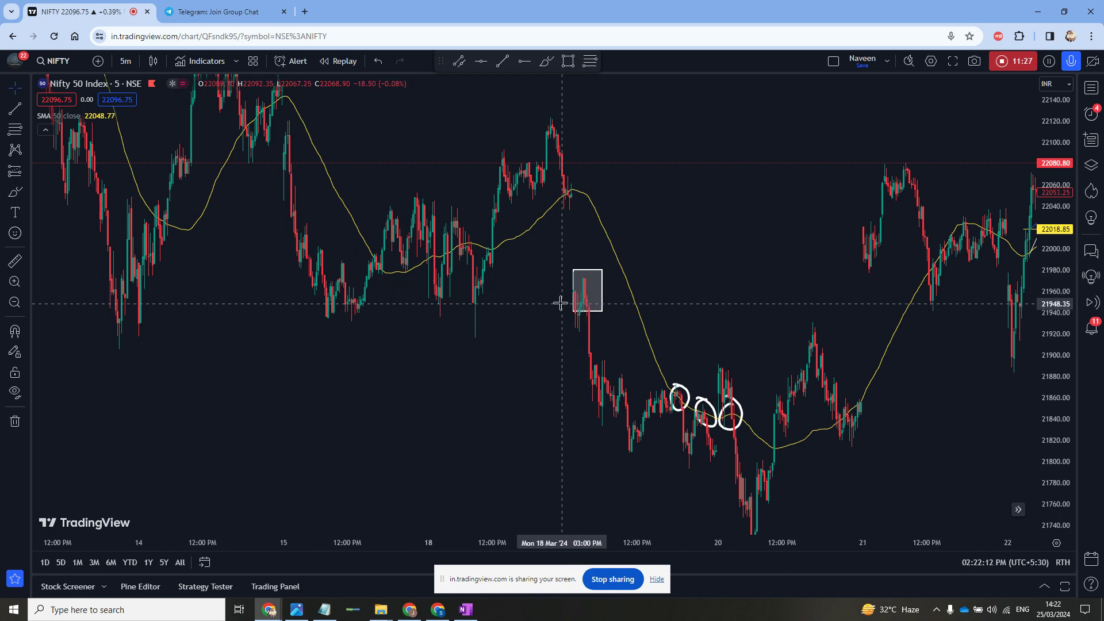
Step: Zoom and pan back to the 14–19 March history and open the drawing-tools flyout
scroll(561, 303, "up", 2)
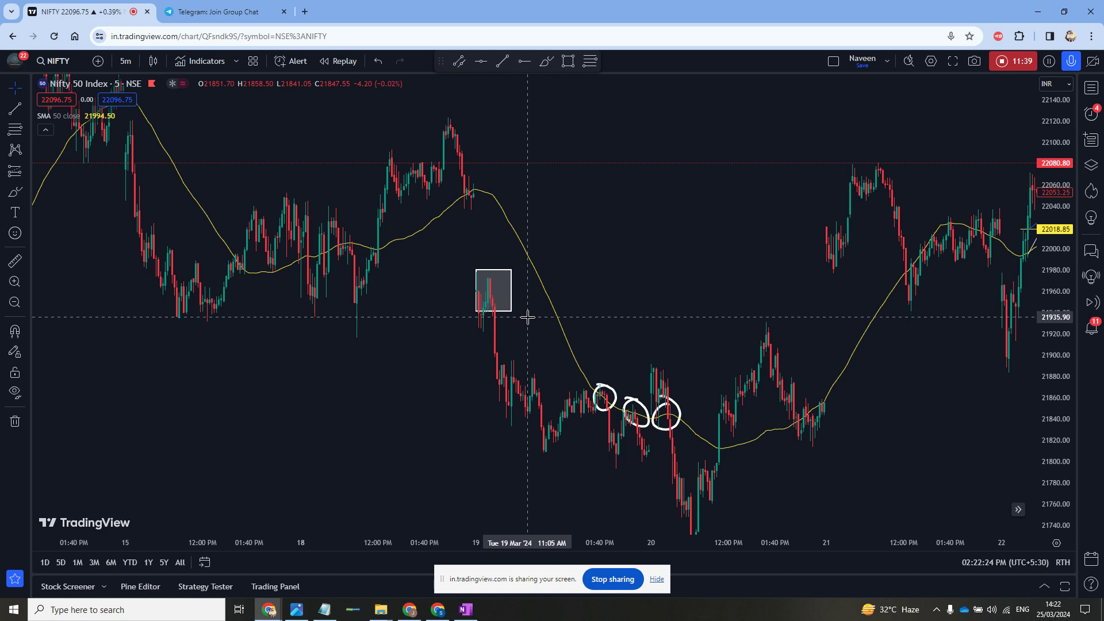
scroll(598, 402, "up", 2)
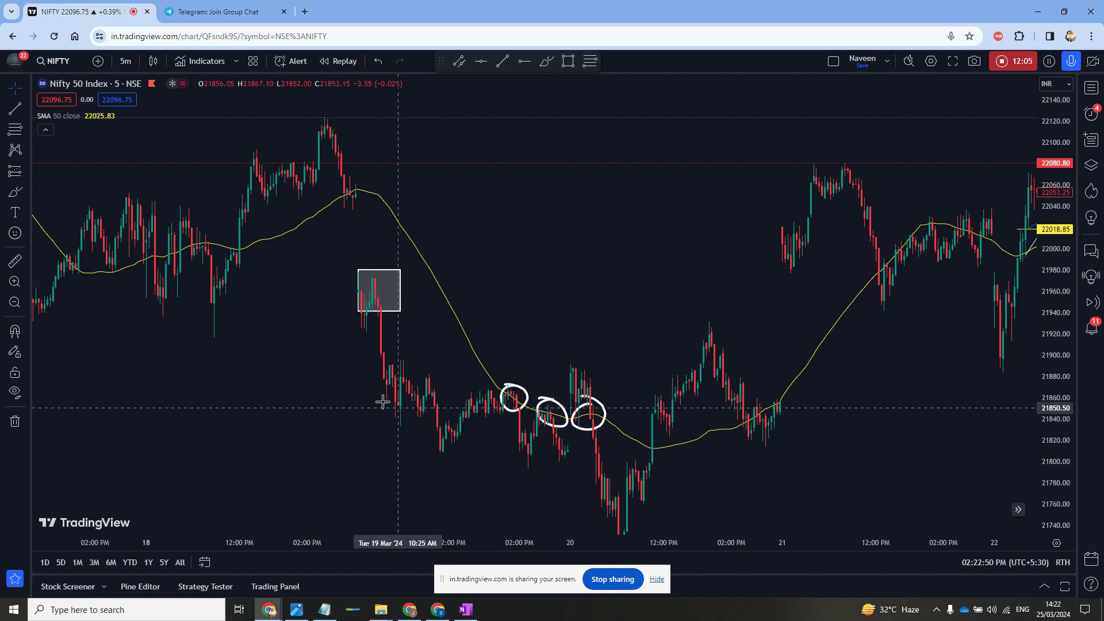
left_click_drag(428, 382, 664, 418)
scroll(554, 446, "up", 2)
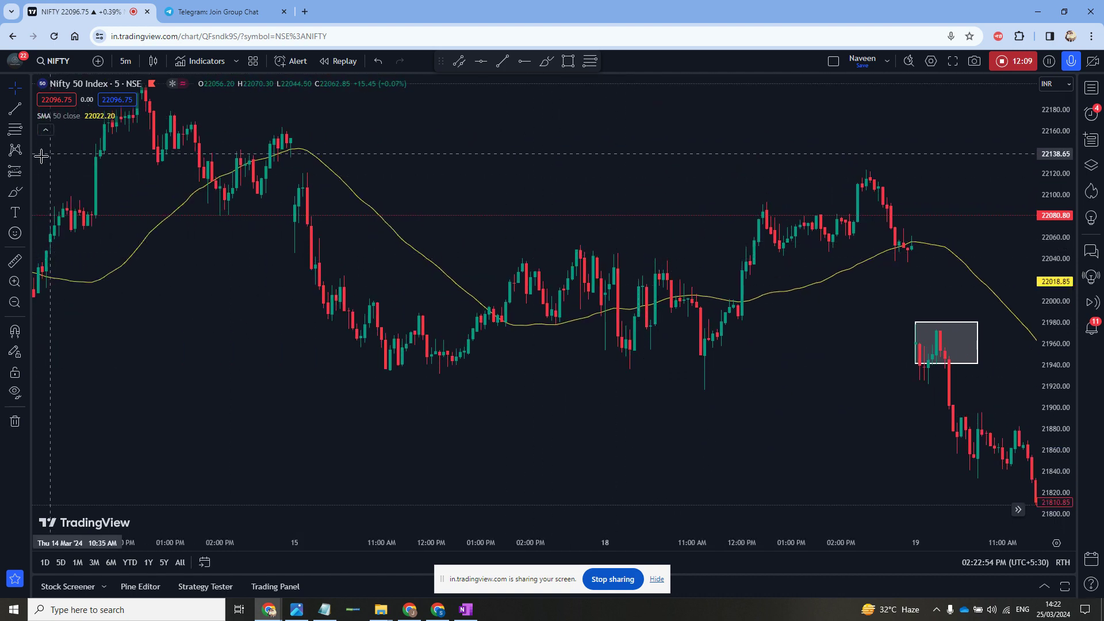
left_click(25, 194)
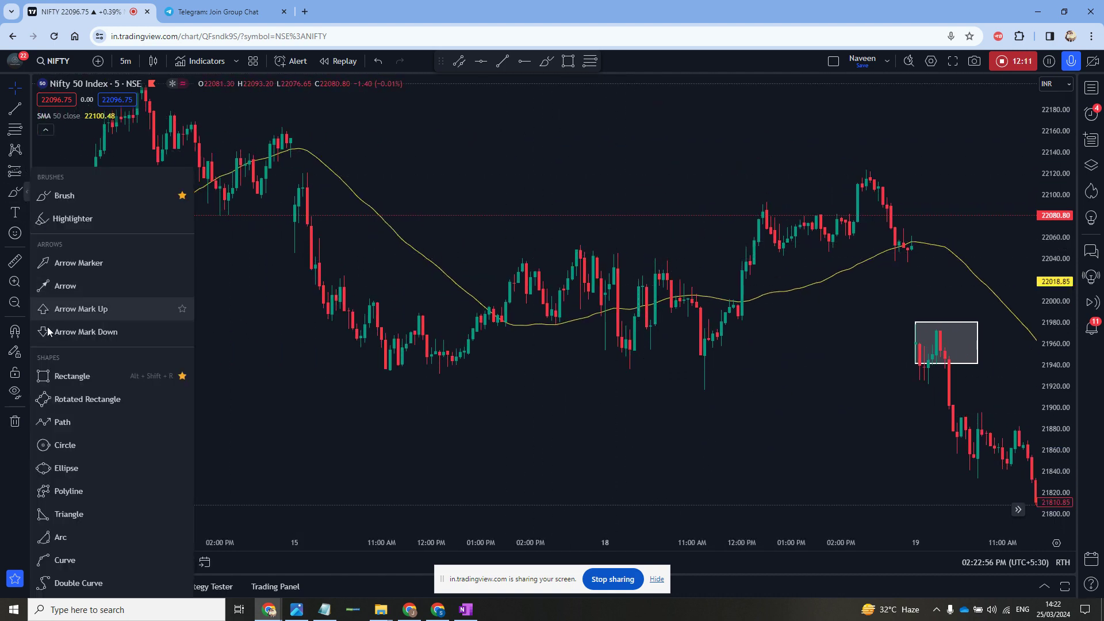
Step: Draw a rectangle over the 15–18 March sideways range (about 21913 to 22045) and zoom in on it
left_click(46, 446)
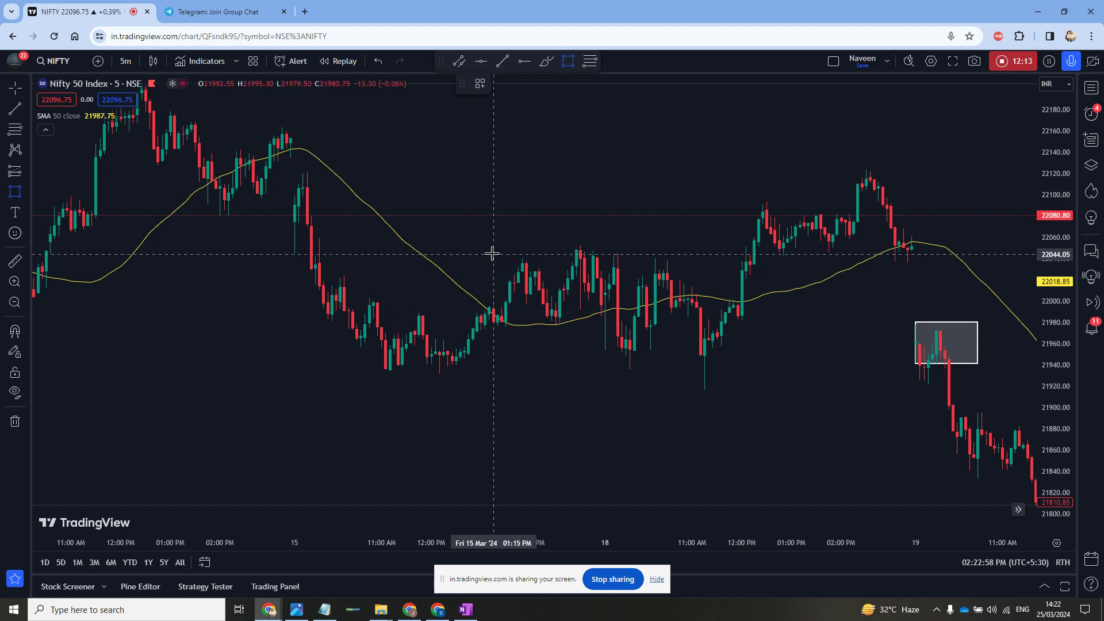
mouse_move(492, 253)
left_mouse_down()
mouse_move(522, 345)
mouse_move(794, 370)
mouse_move(733, 391)
mouse_move(746, 393)
left_mouse_up()
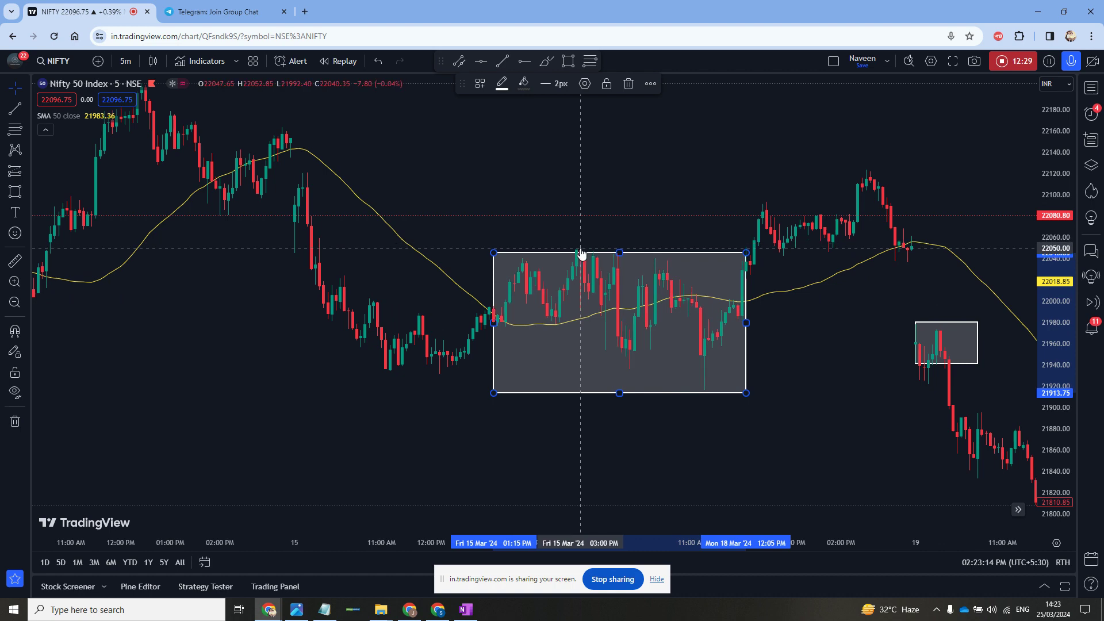
scroll(580, 253, "up", 3)
scroll(752, 400, "left", 3)
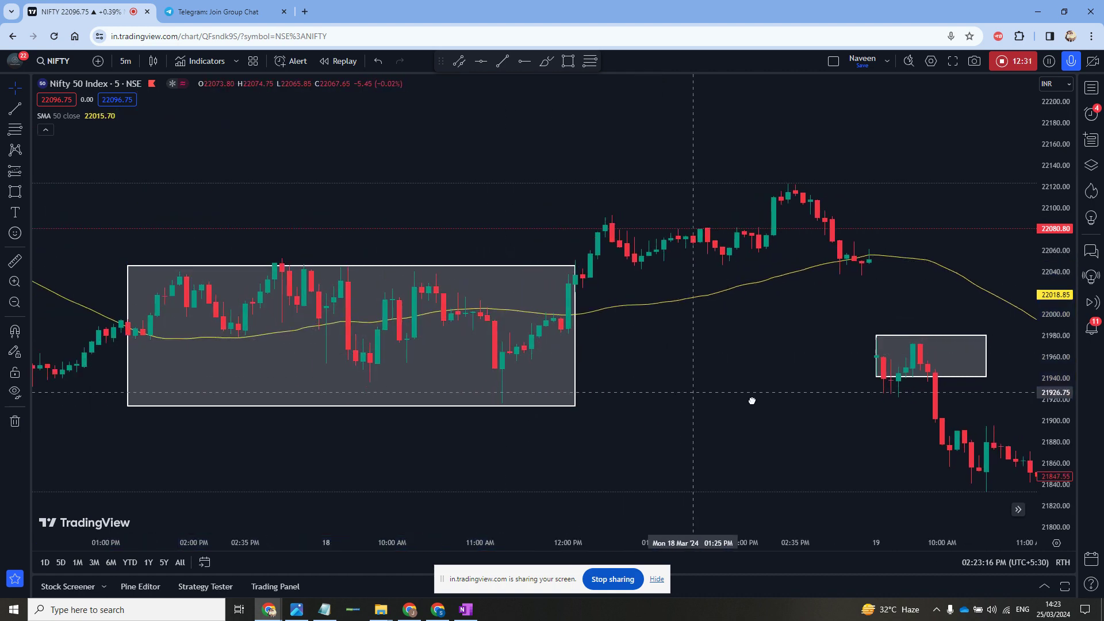
left_click_drag(1064, 401, 1026, 165)
scroll(313, 207, "up", 3)
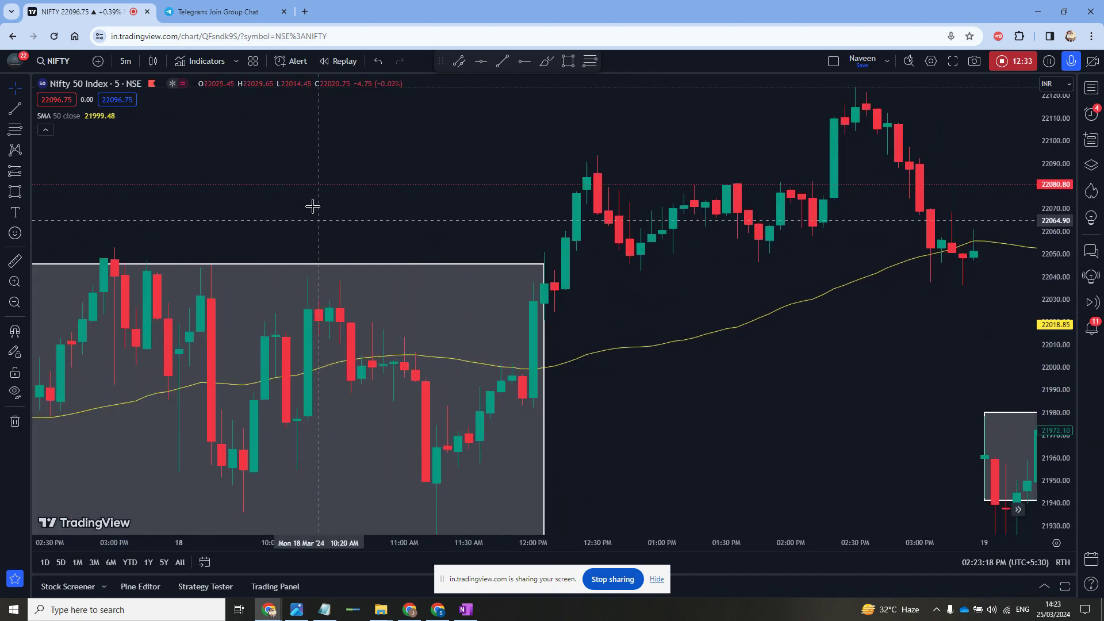
left_click_drag(313, 207, 578, 211)
key("shift")
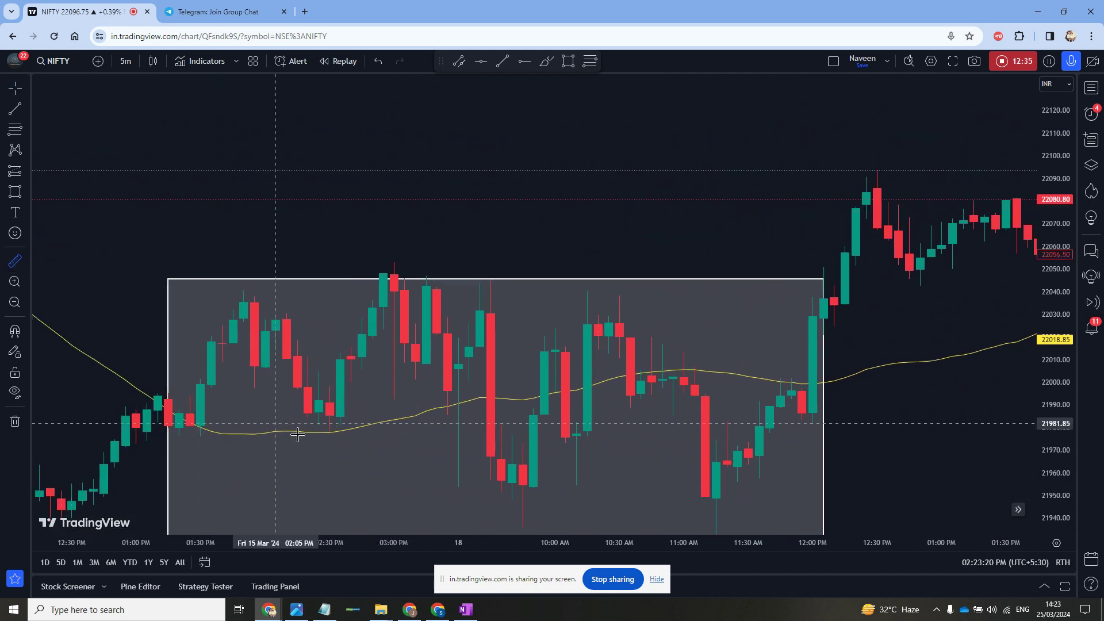
Step: Measure a price swing inside the consolidation and fit the whole box in view
left_click(333, 401)
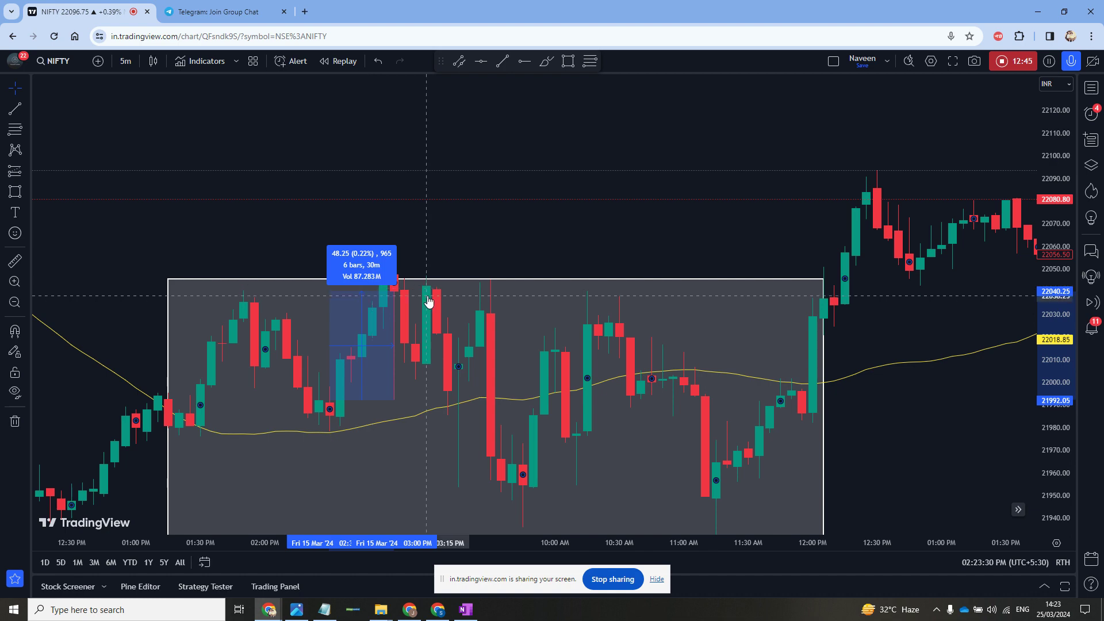
scroll(717, 217, "down", 2)
left_click_drag(717, 217, 680, 184)
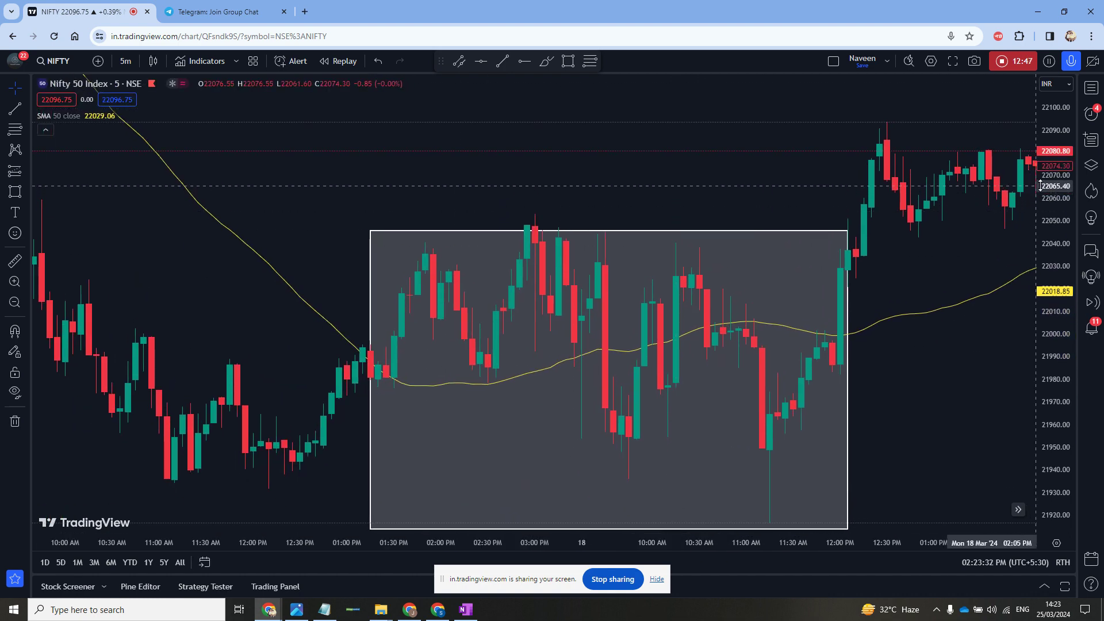
left_click_drag(1049, 277, 1050, 323)
Step: Reshape the box so it starts at 15 March 11:00 AM with its floor near 21935
left_click(845, 450)
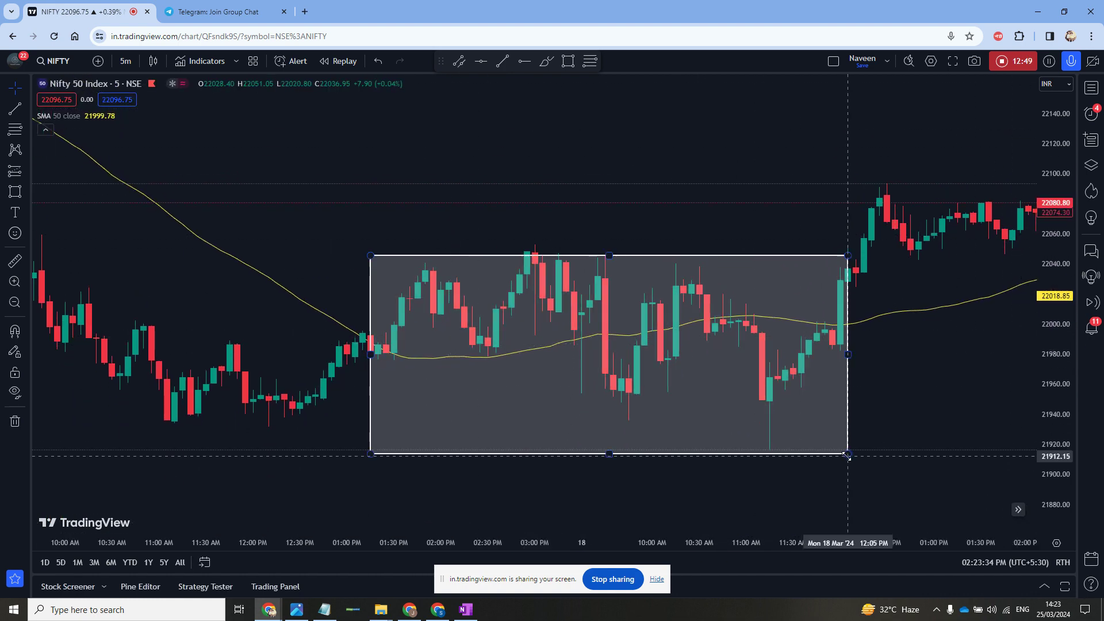
left_click_drag(848, 447, 856, 423)
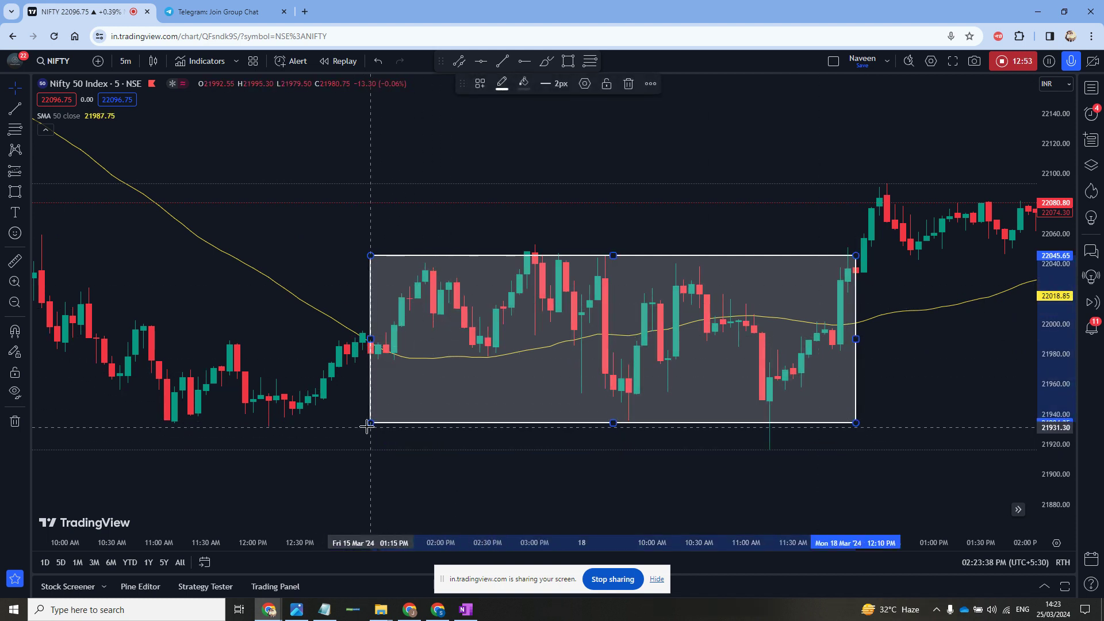
left_click_drag(370, 424, 161, 422)
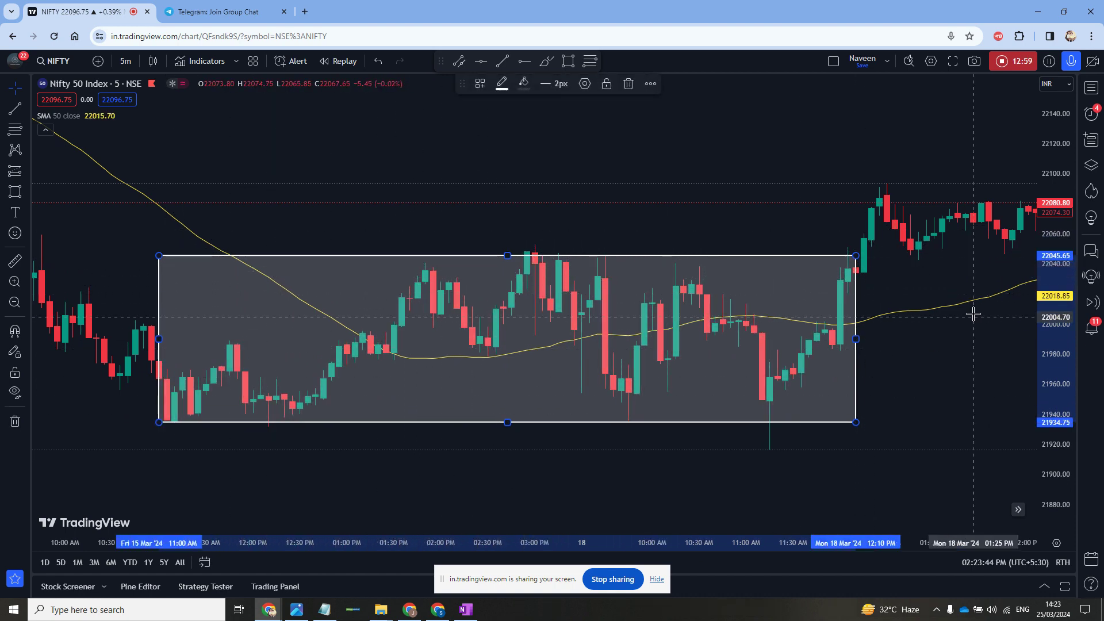
Step: Zoom out and pan to show both boxes and the three SMA rejection circles
left_click_drag(973, 313, 742, 362)
scroll(538, 402, "down", 5)
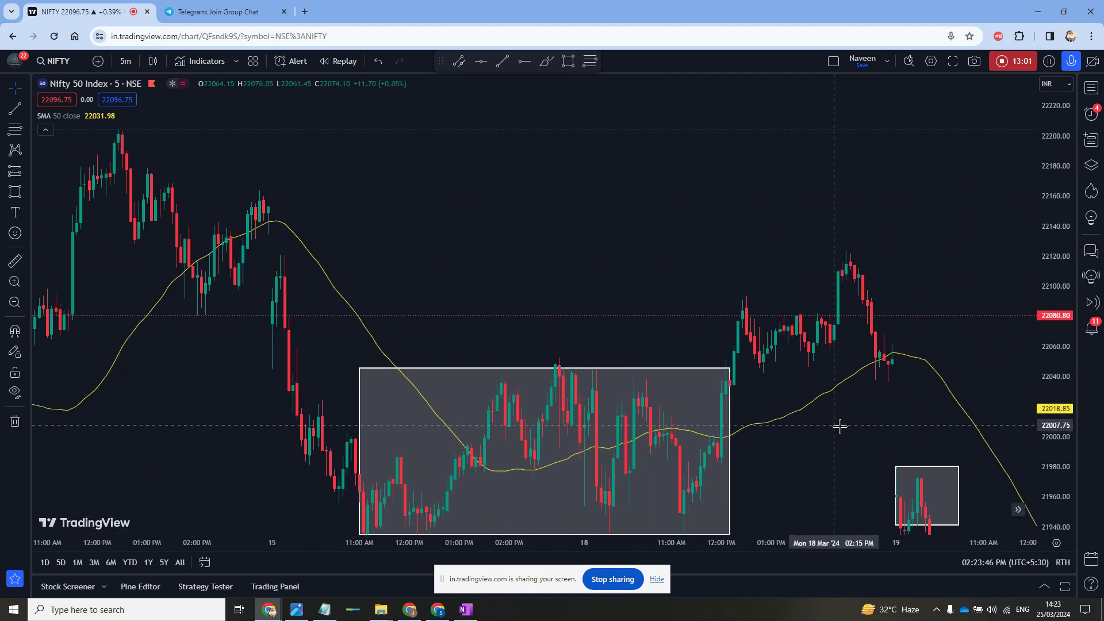
left_click_drag(840, 426, 731, 357)
left_click_drag(1067, 195, 742, 362)
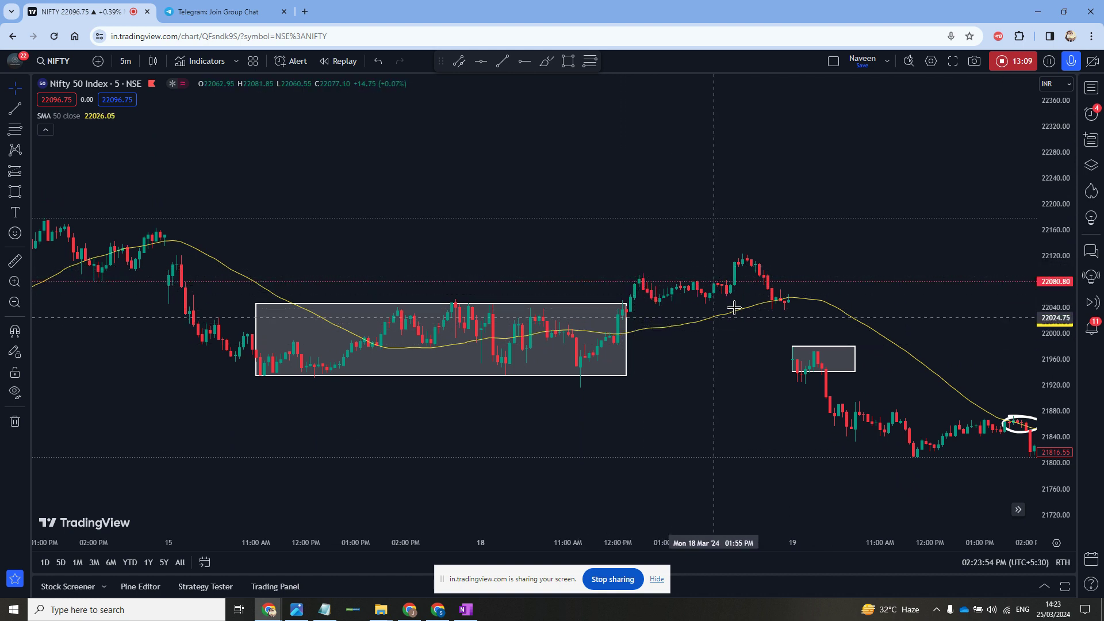
scroll(913, 478, "down", 1)
scroll(685, 436, "down", 1)
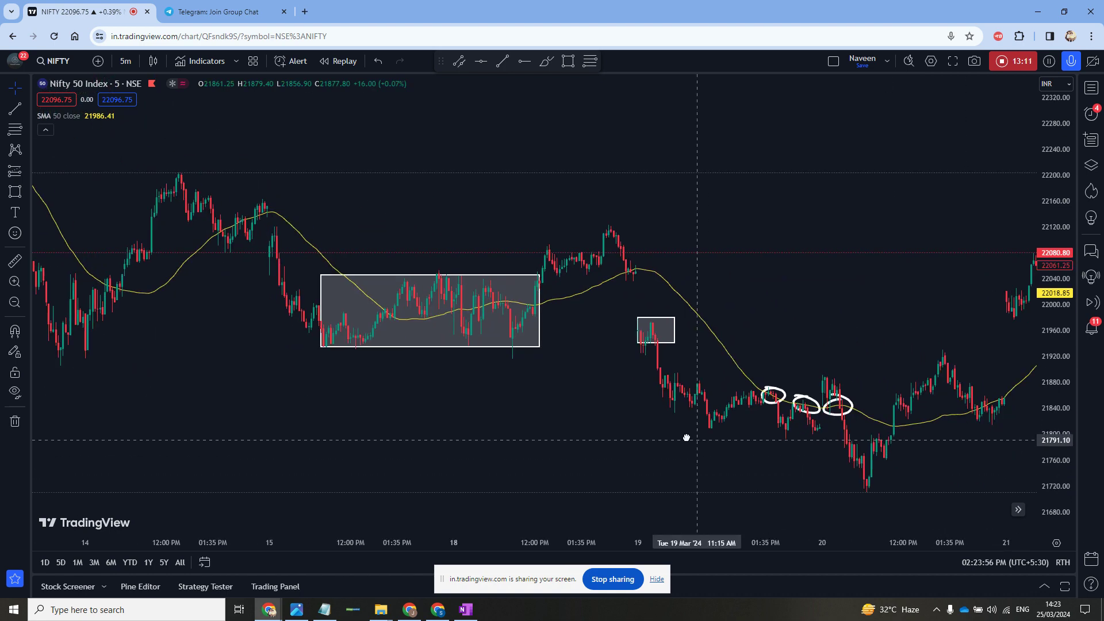
left_click_drag(868, 491, 701, 341)
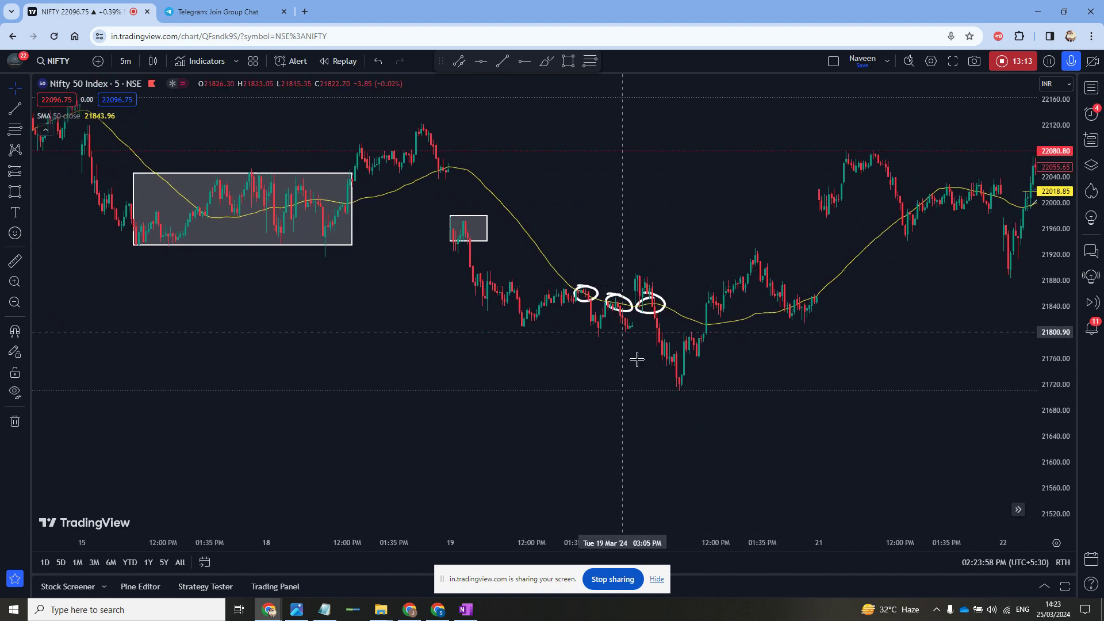
Step: Measure the fall from below the consolidation to the 20 March low, then clear it
left_click(19, 260)
left_click(352, 245)
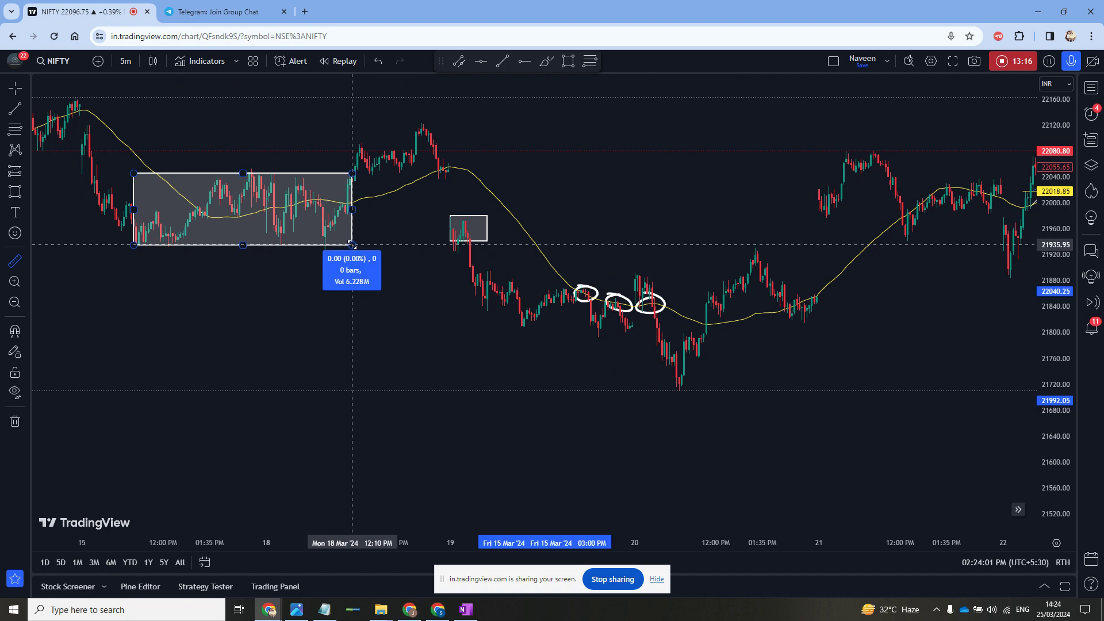
left_click(693, 395)
left_click(862, 345)
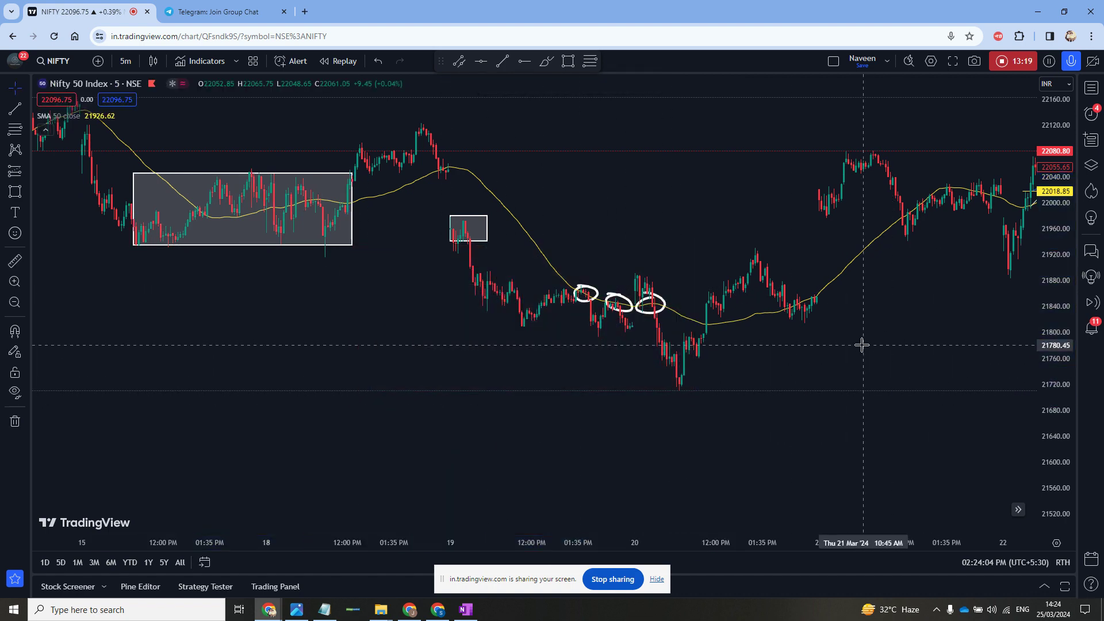
Step: Zoom and pan until the consolidation box and brush circles fill the view
scroll(862, 346, "down", 3)
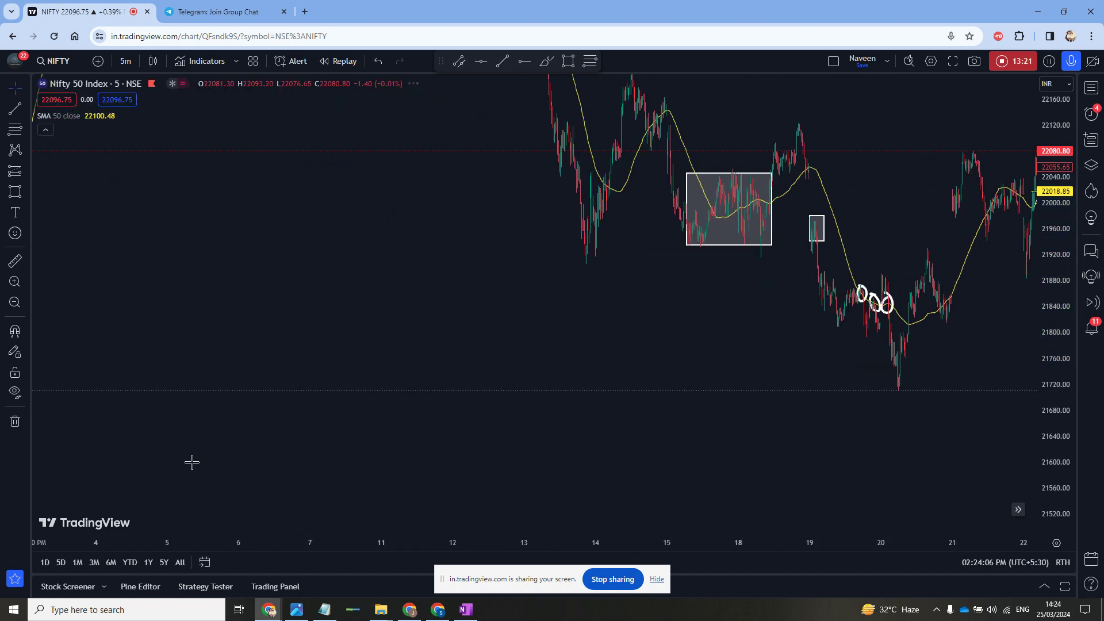
scroll(636, 377, "up", 5)
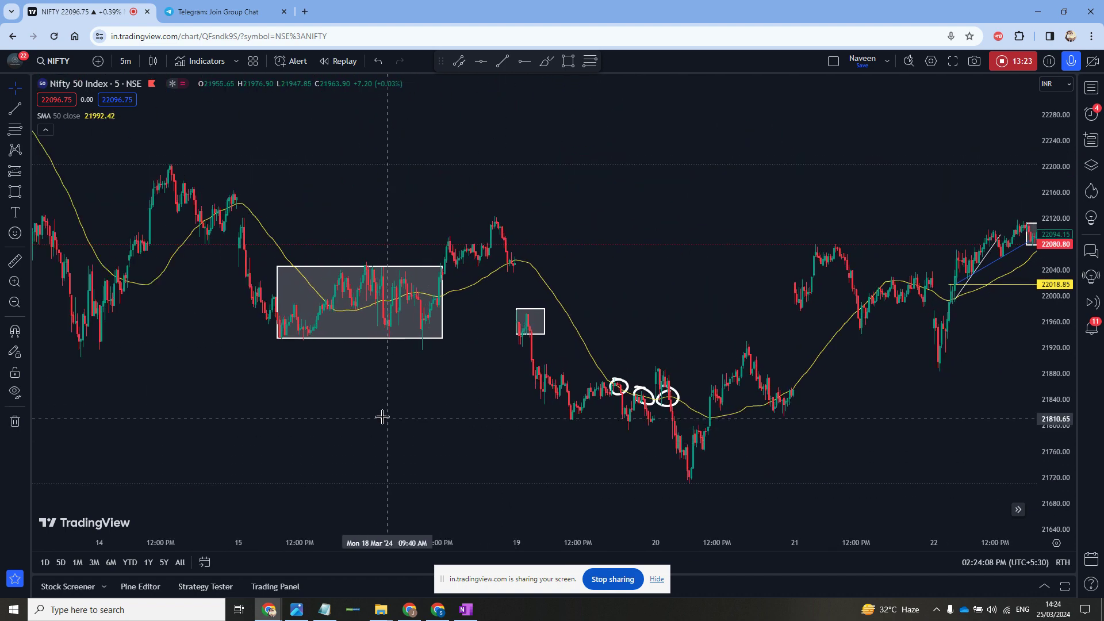
left_click_drag(382, 417, 513, 392)
scroll(423, 401, "up", 3)
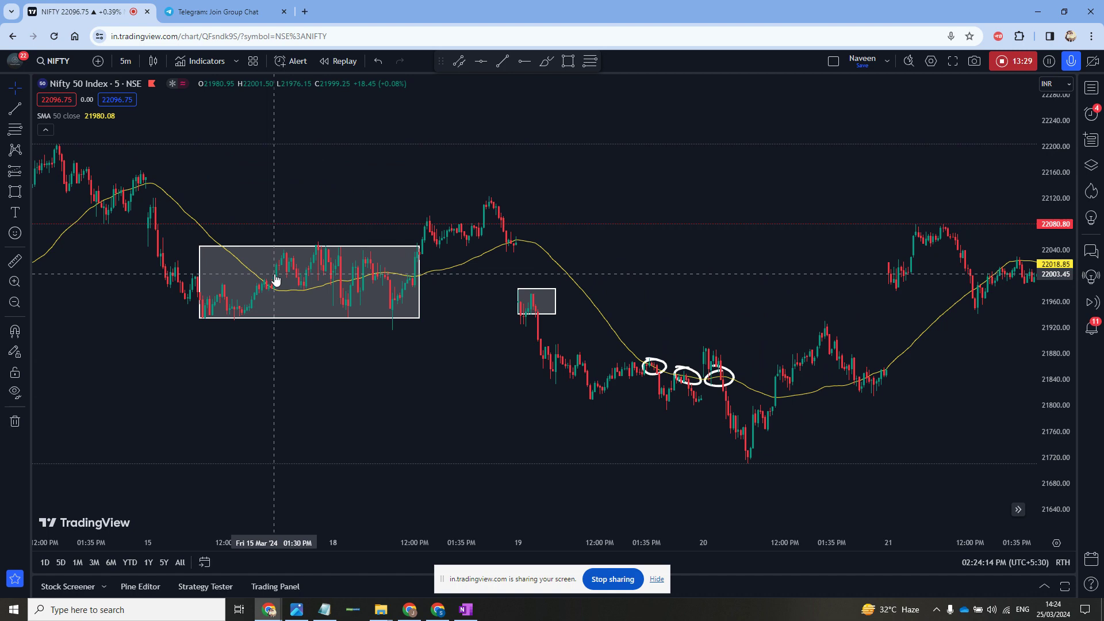
scroll(246, 349, "up", 2)
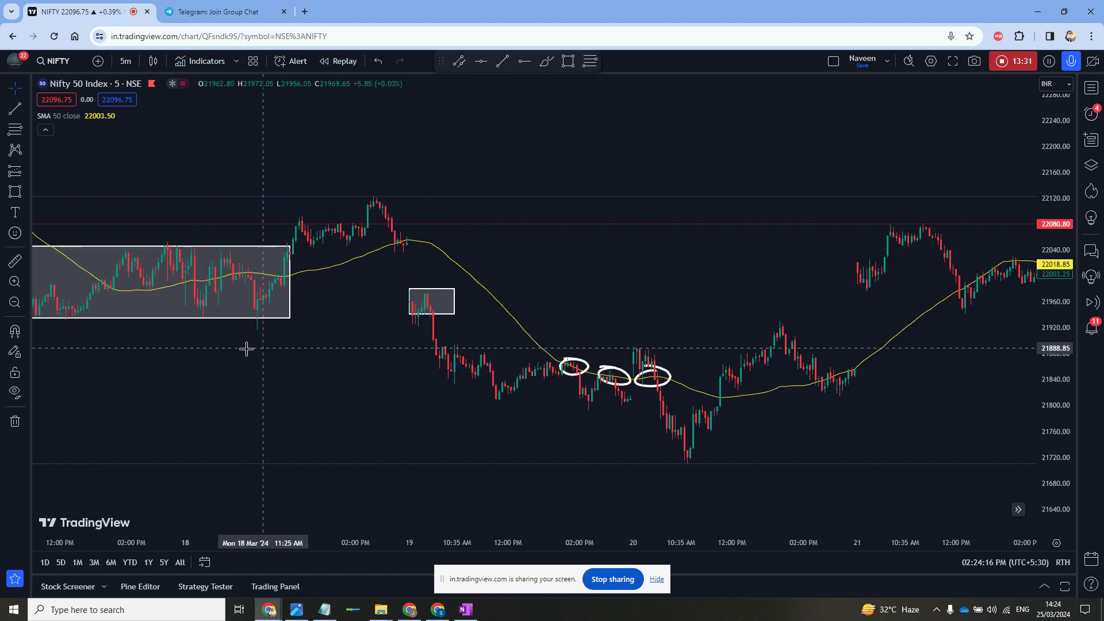
left_click_drag(246, 349, 402, 387)
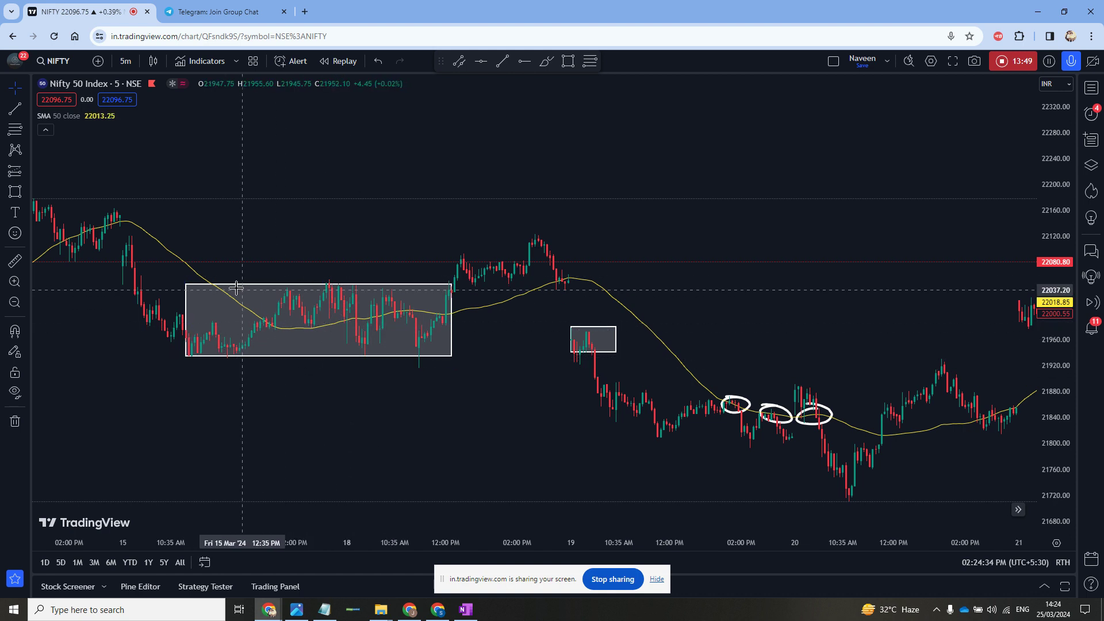
Step: Draw a thin green-bordered, green-filled demand strip along the bottom of the consolidation box
left_click(15, 191)
left_click(185, 350)
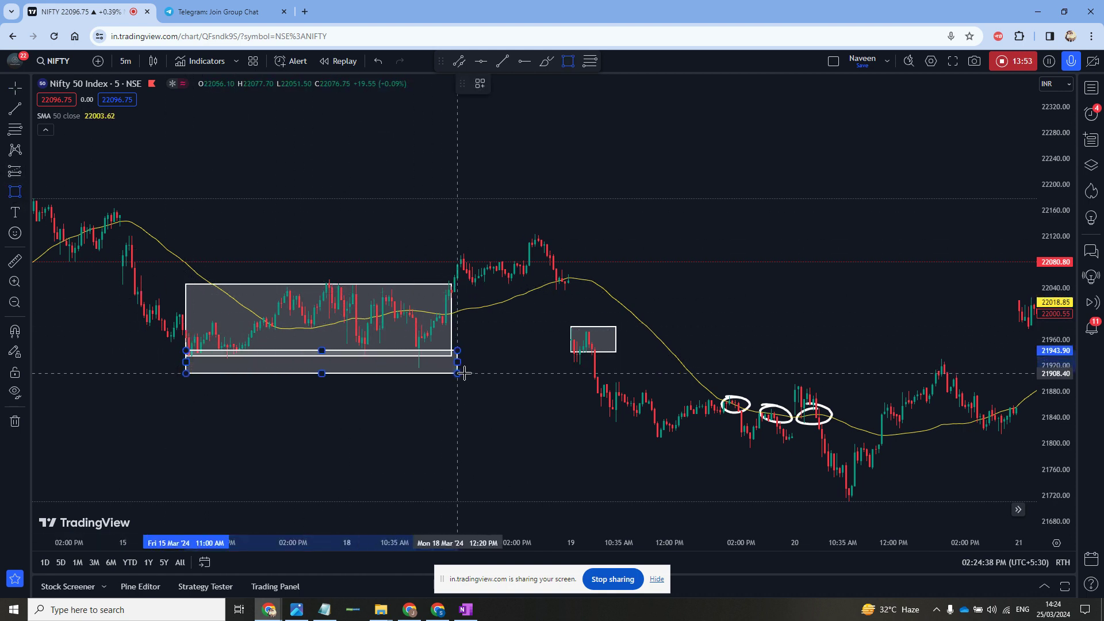
left_click(478, 360)
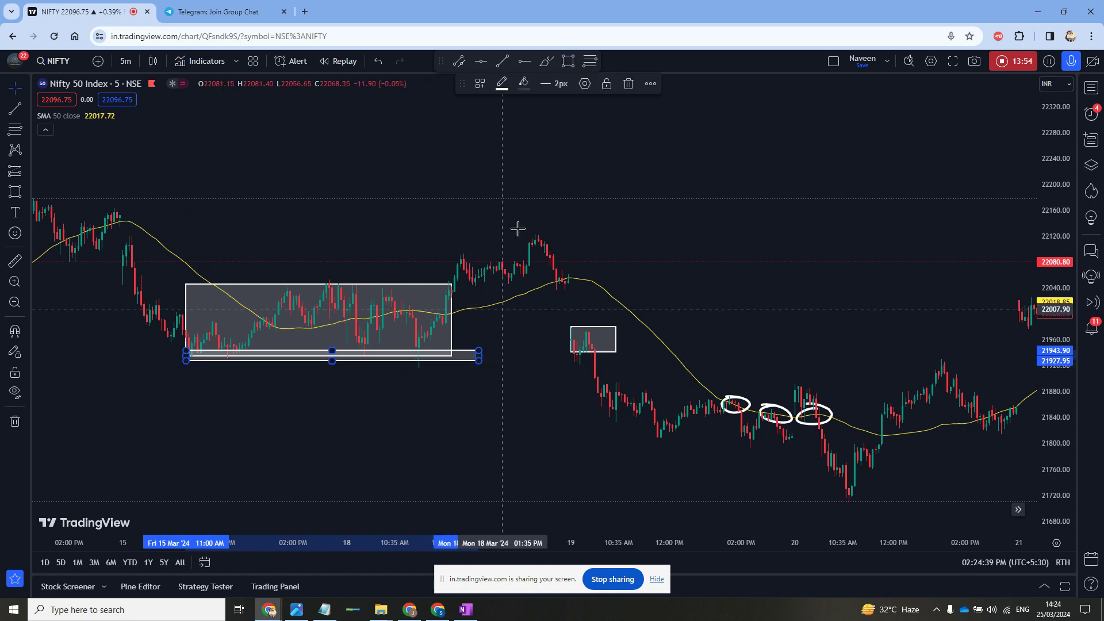
left_click(503, 84)
left_click(543, 122)
left_click(524, 83)
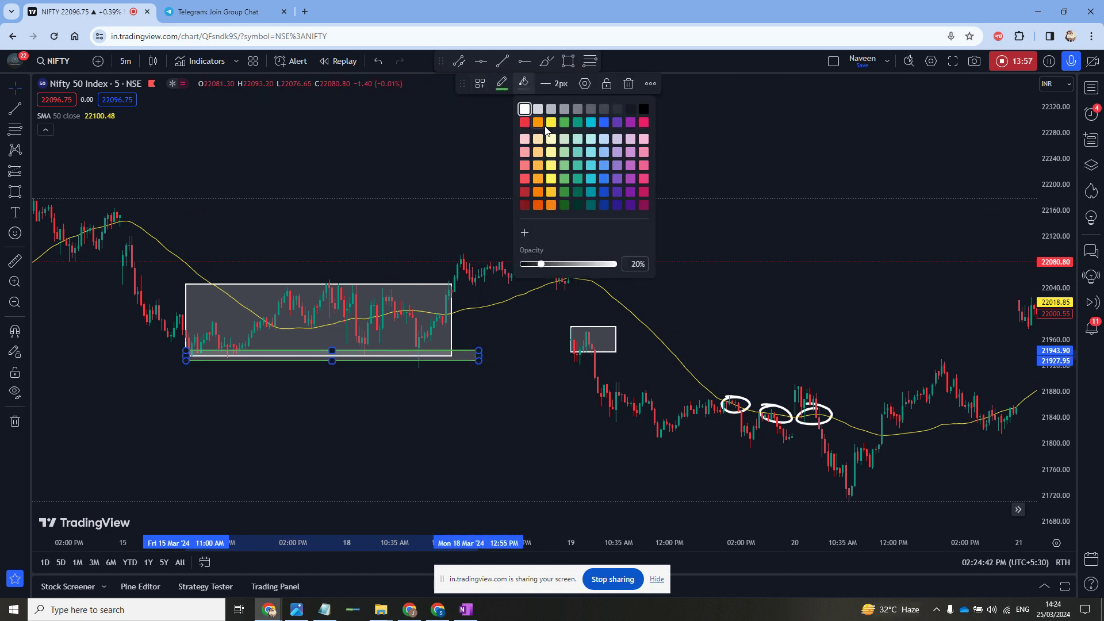
left_click(555, 121)
left_click(115, 155)
Step: Draw a red-bordered, red-filled supply strip across the top edge of the box
left_click(15, 192)
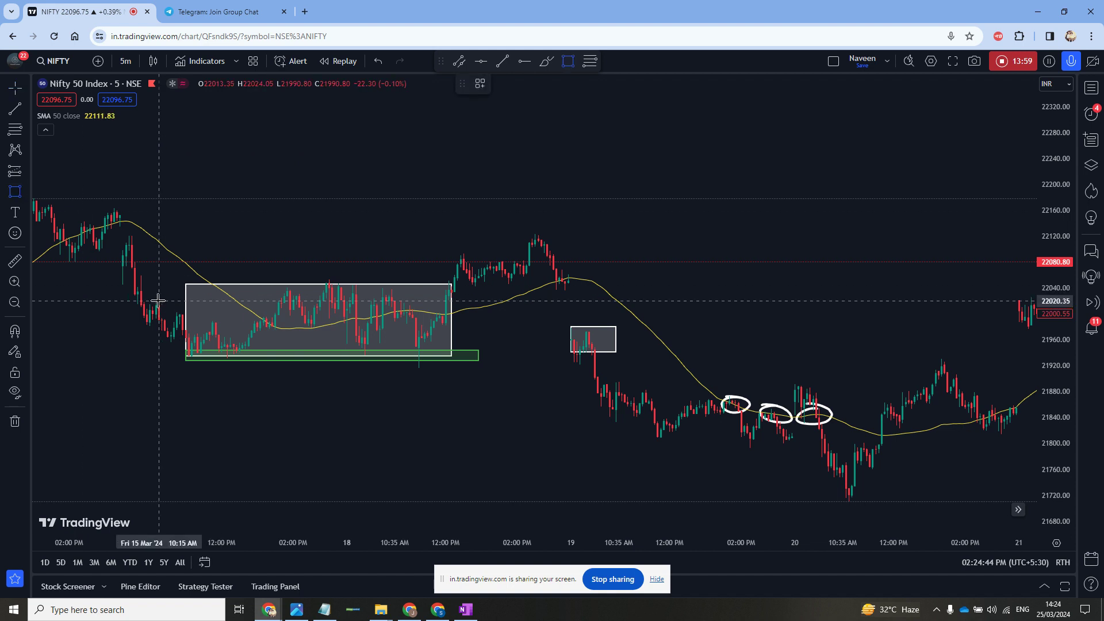
left_click(180, 273)
left_click(475, 290)
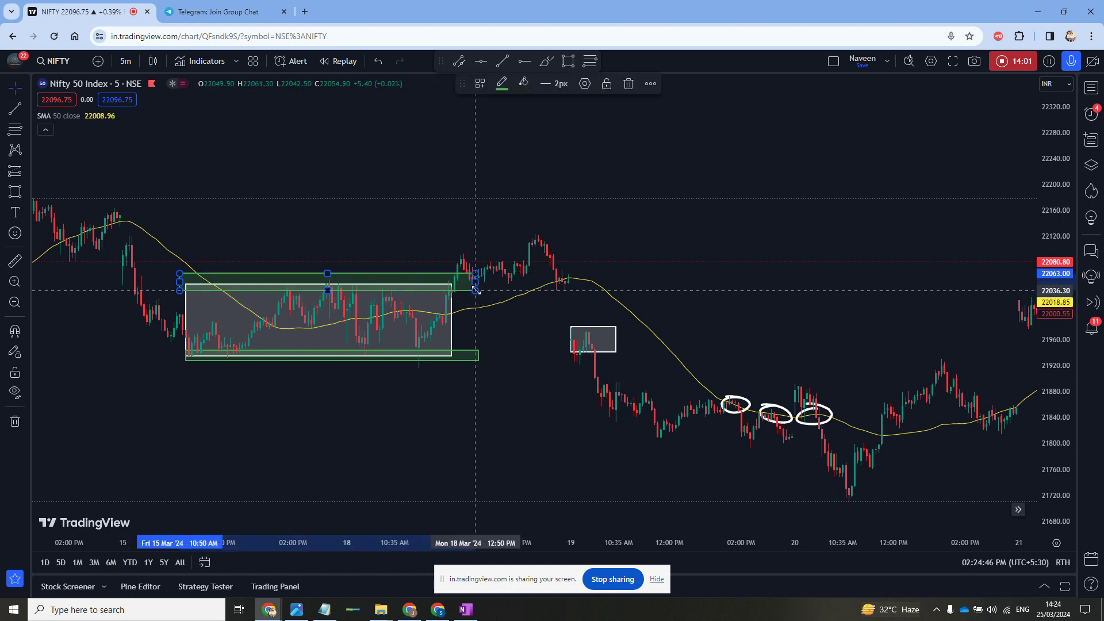
left_click(502, 84)
left_click(502, 122)
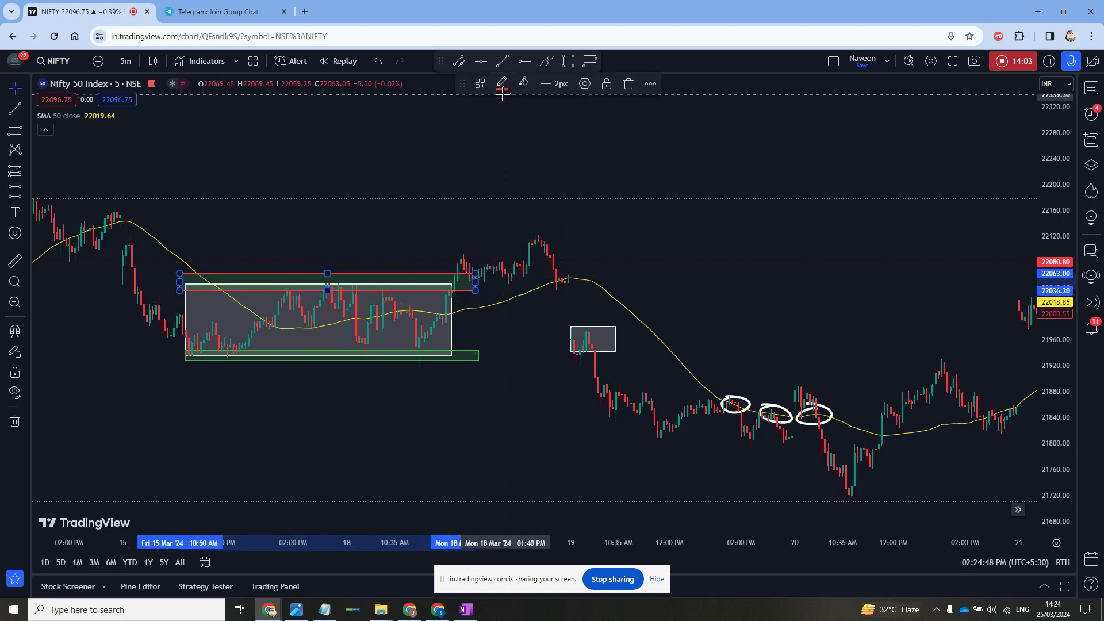
left_click(523, 84)
left_click(524, 122)
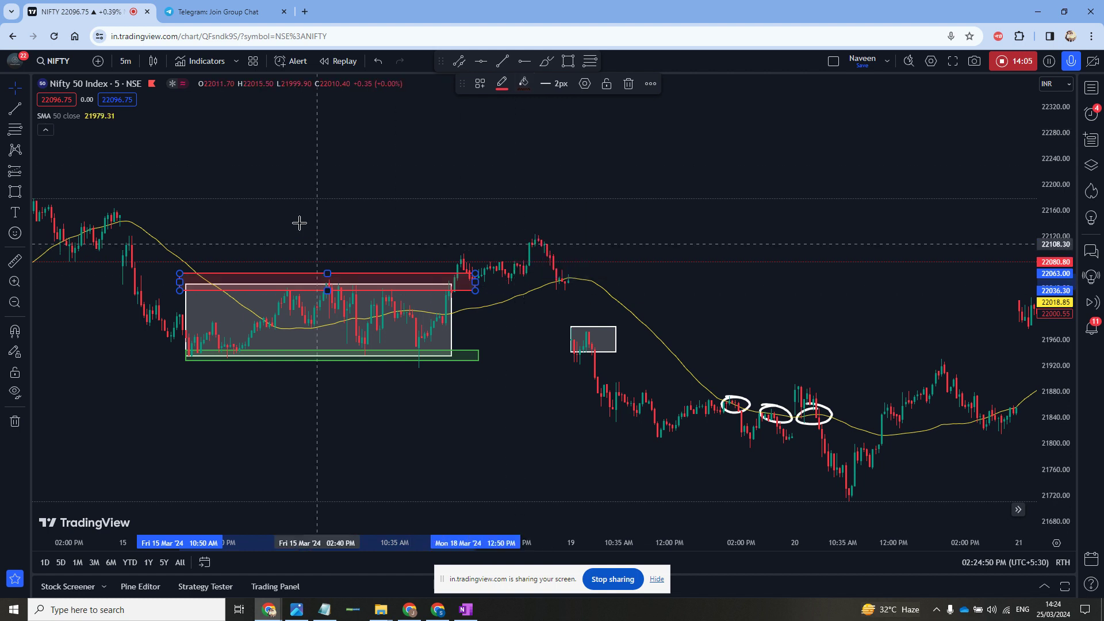
left_click(338, 205)
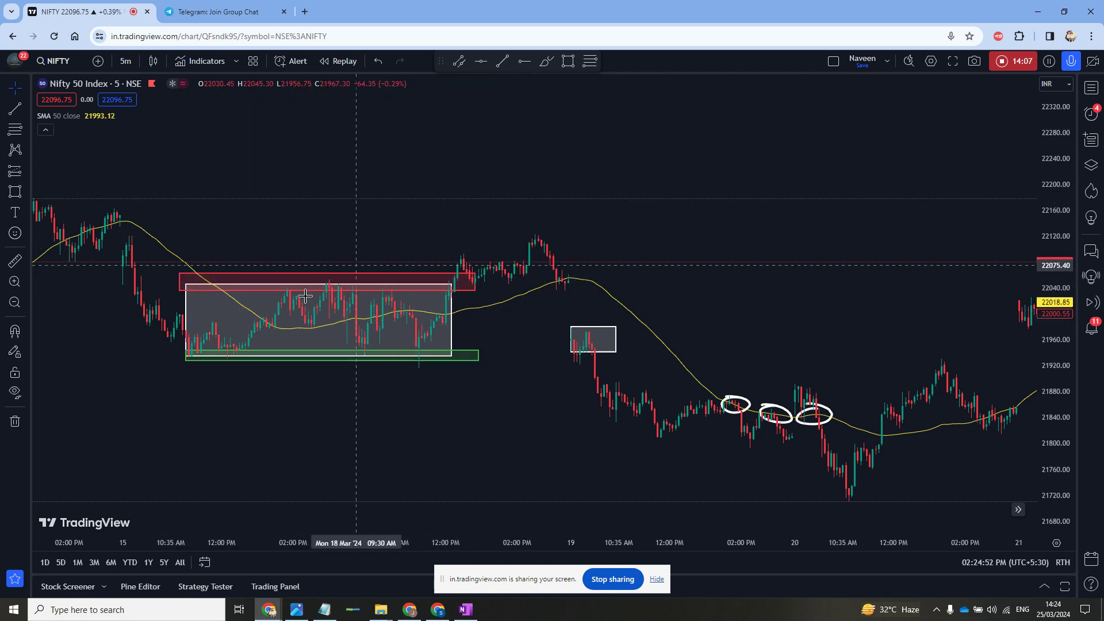
left_click(344, 353)
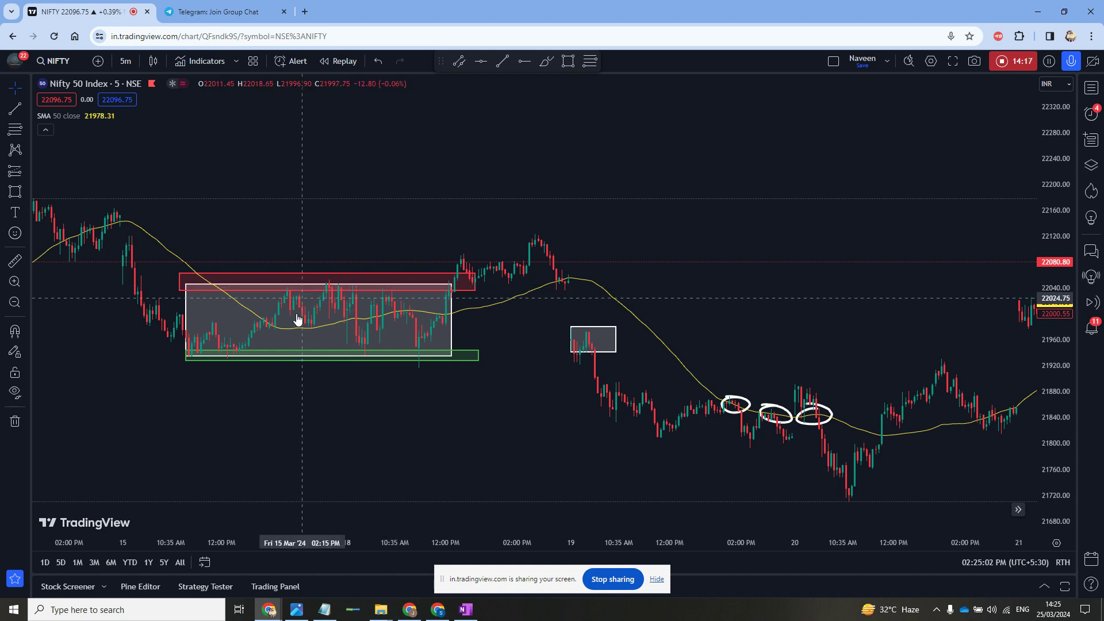
Step: Select the red supply zone, then zoom out and look back at earlier price history
left_click(296, 280)
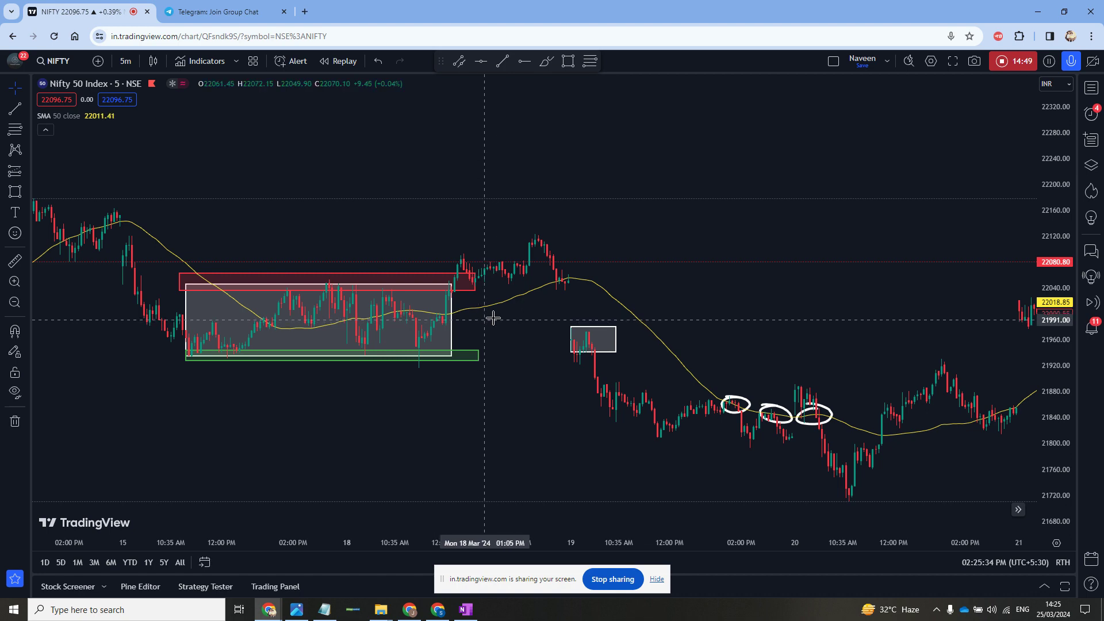
scroll(688, 264, "down", 5)
left_click_drag(583, 293, 584, 391)
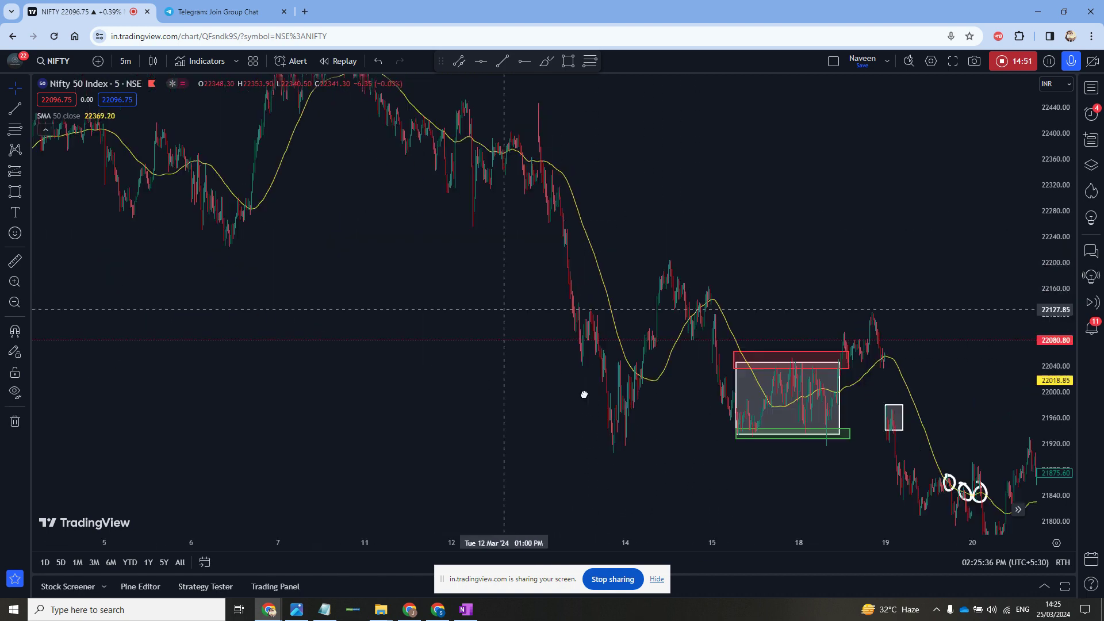
left_click_drag(387, 155, 589, 274)
left_click_drag(663, 342, 474, 221)
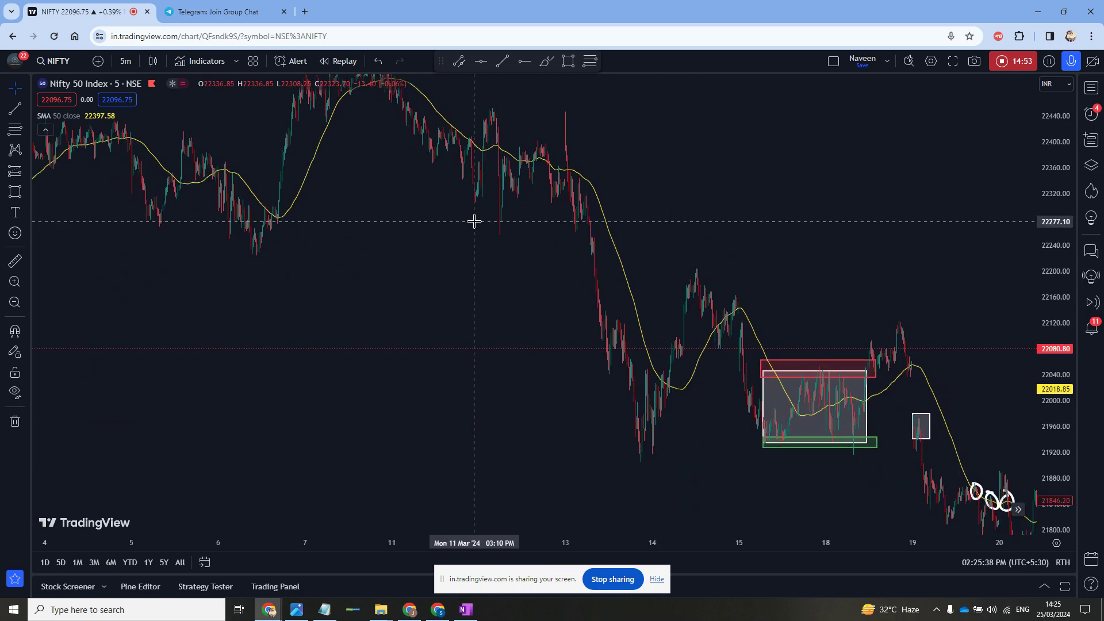
scroll(517, 322, "up", 2)
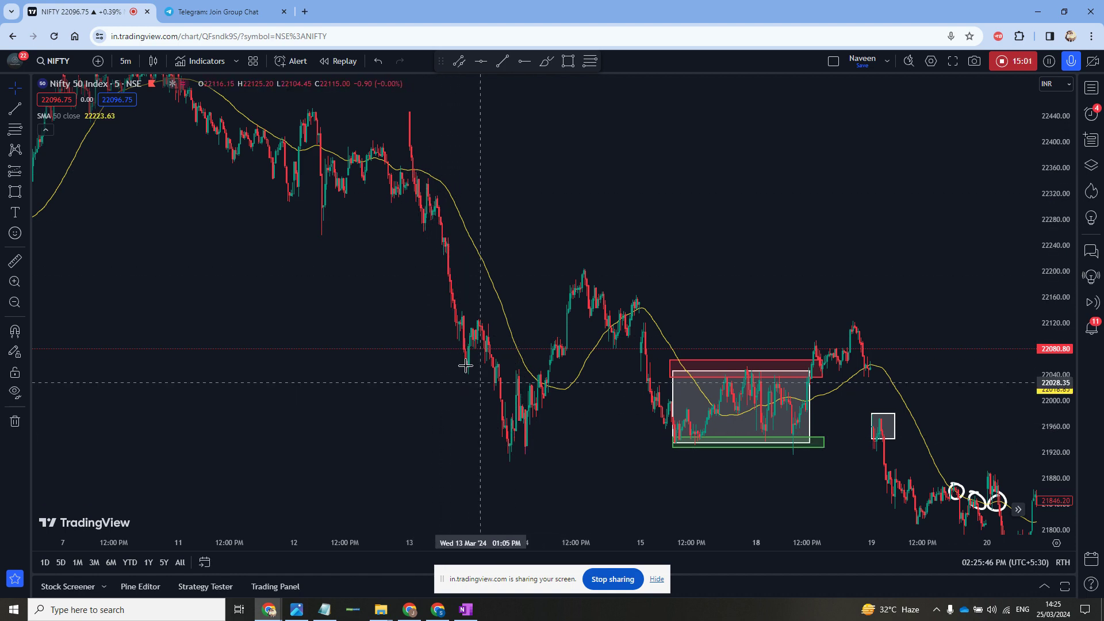
Step: Pan from early March back to the zones and check the green demand zone
left_click_drag(131, 311, 514, 340)
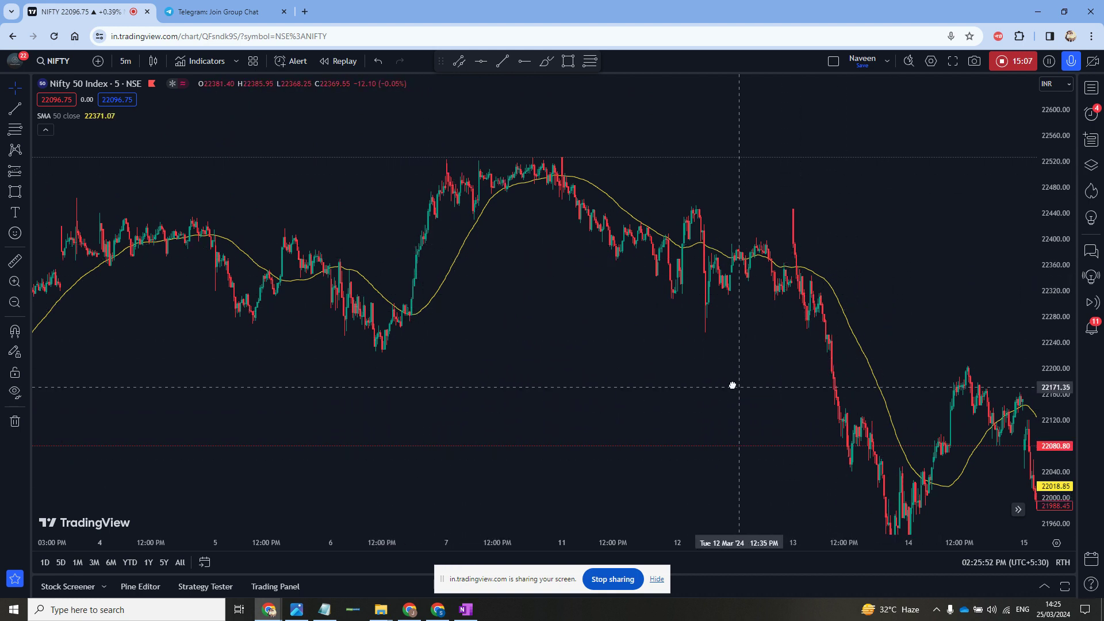
left_click_drag(607, 315, 463, 234)
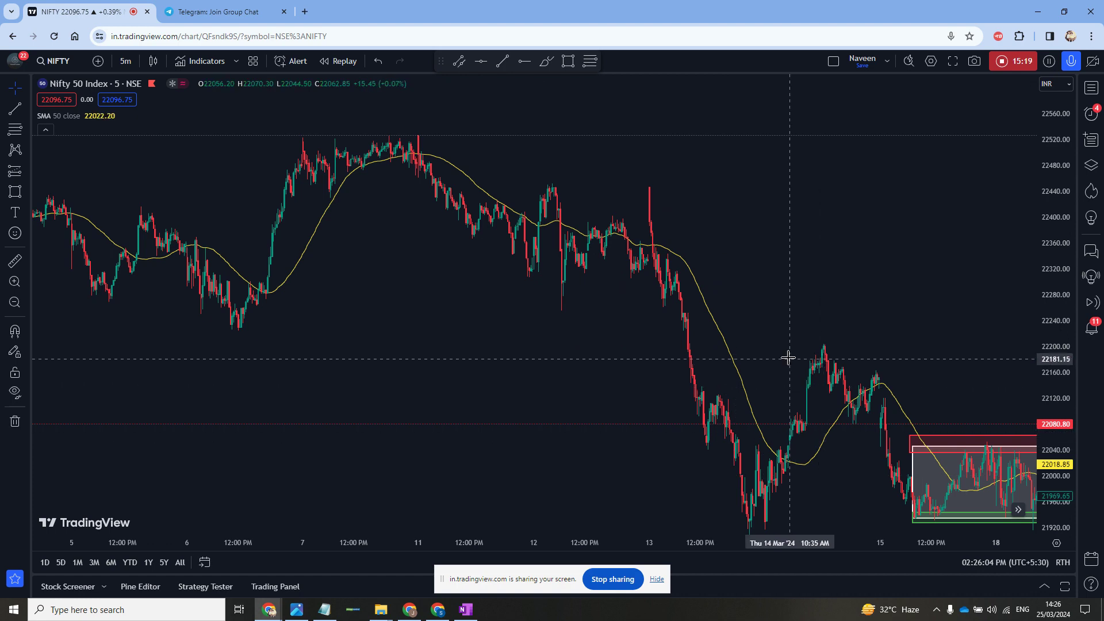
left_click_drag(788, 357, 619, 257)
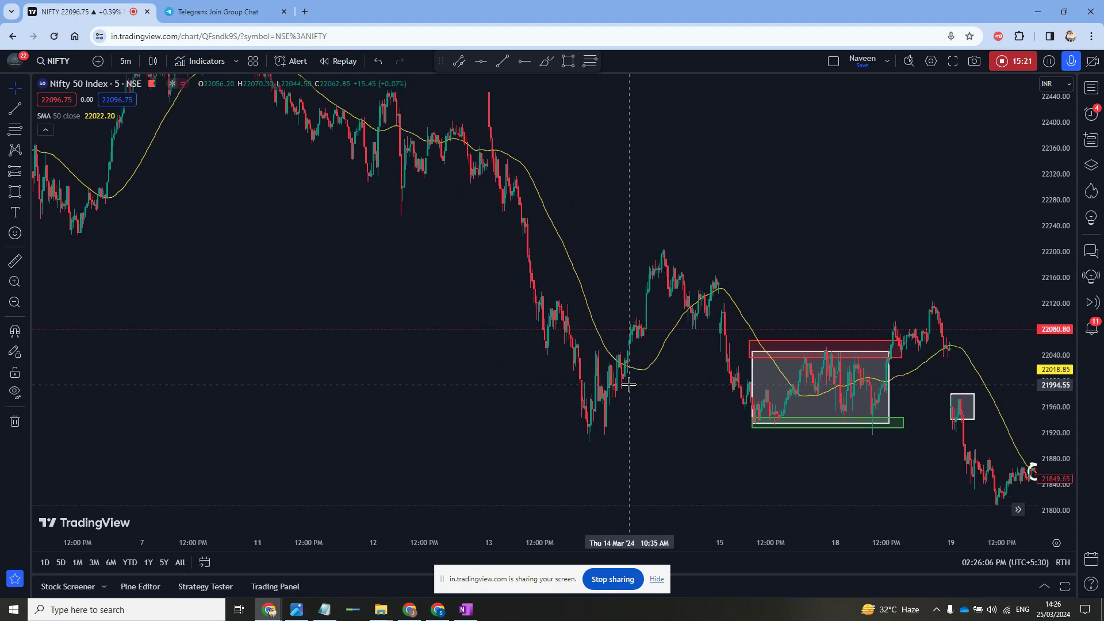
scroll(690, 442, "up", 4)
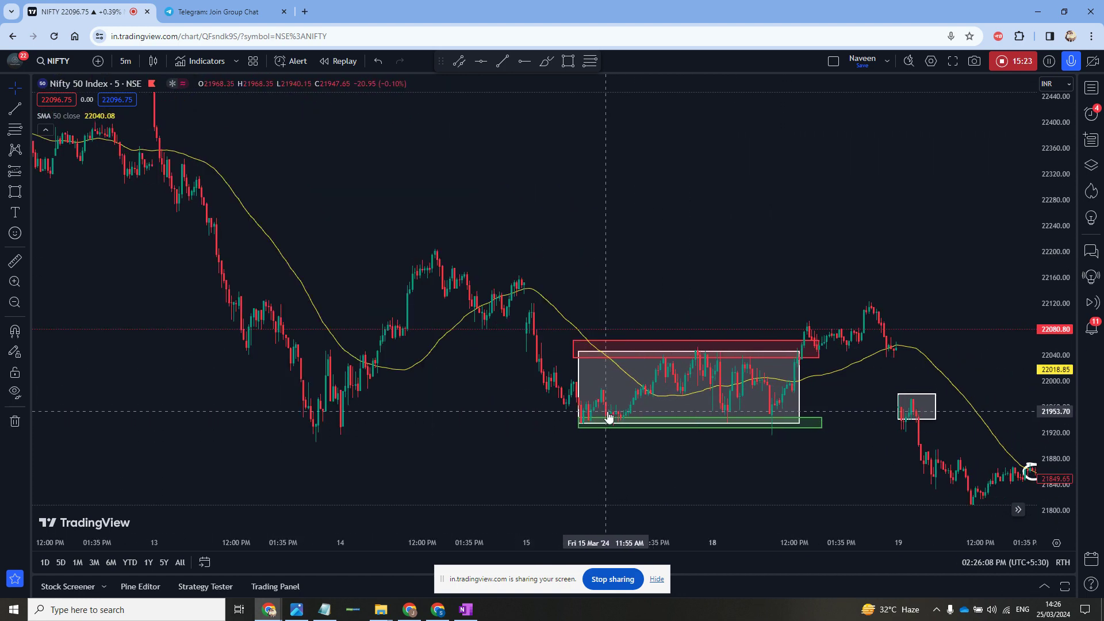
left_click(621, 422)
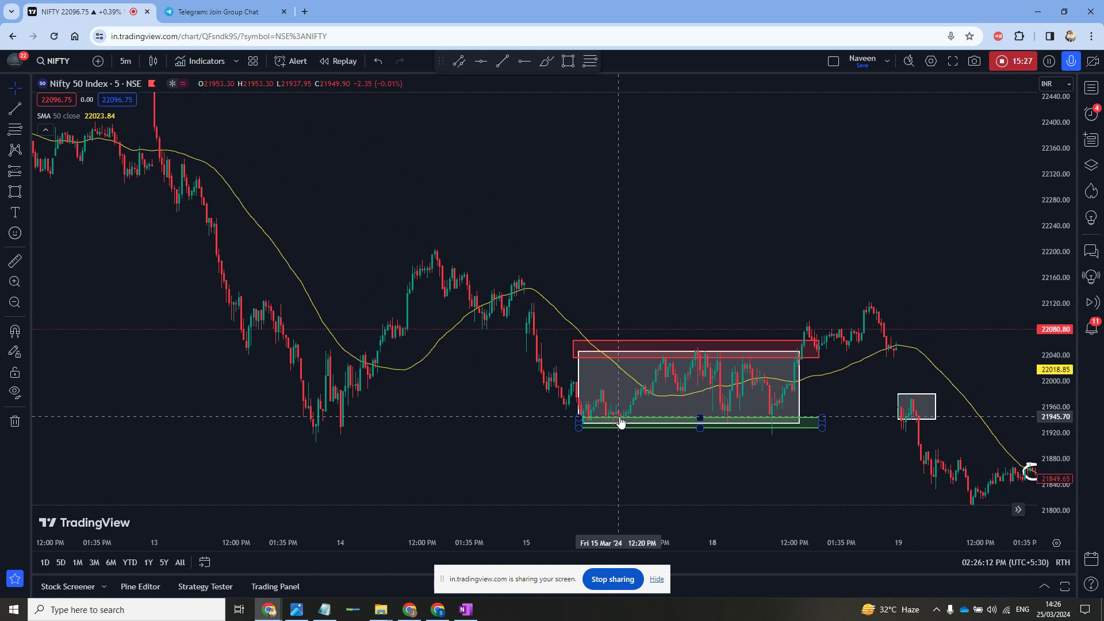
left_click(483, 369)
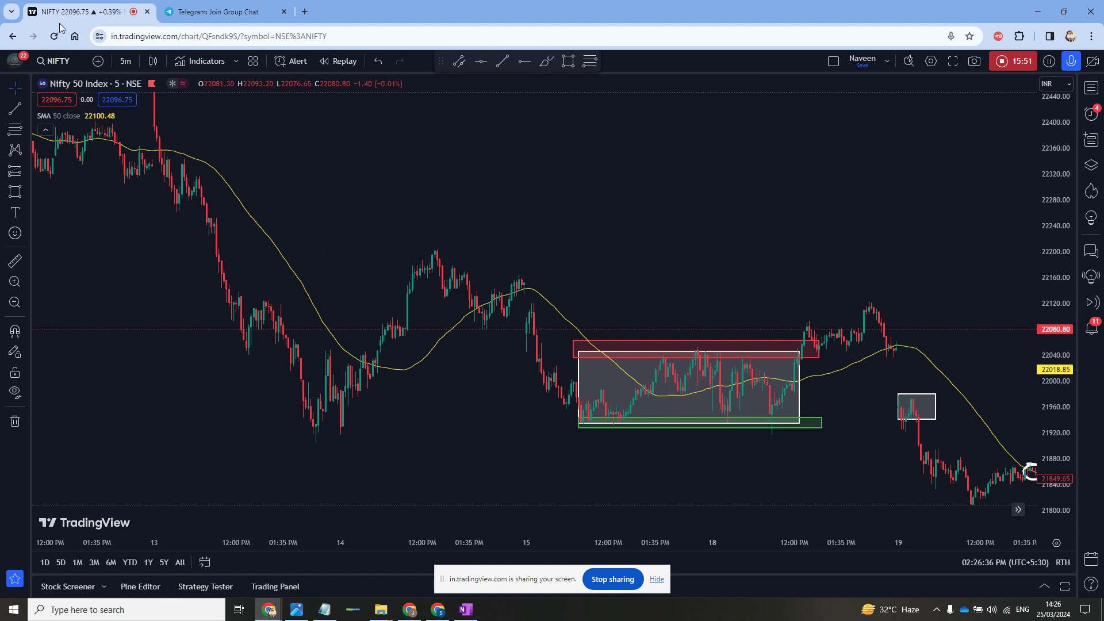
Step: Switch the NIFTY 50 chart to the 1-day timeframe and bring the 2023–2024 candles into view
left_click(126, 61)
left_click(132, 384)
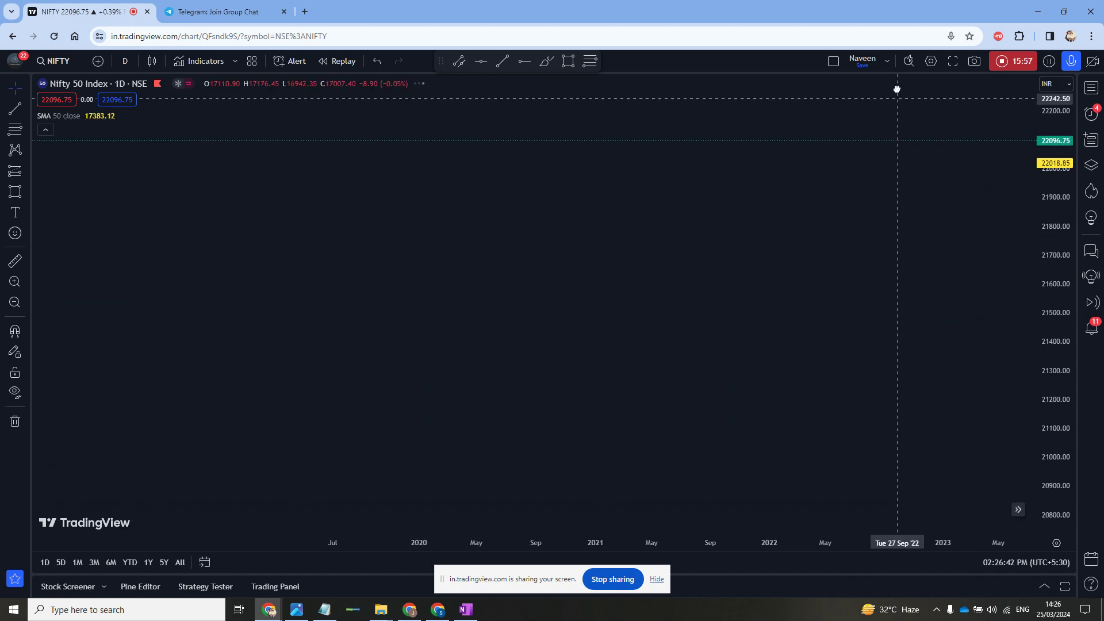
left_click_drag(850, 454, 609, 193)
left_click_drag(764, 406, 737, 145)
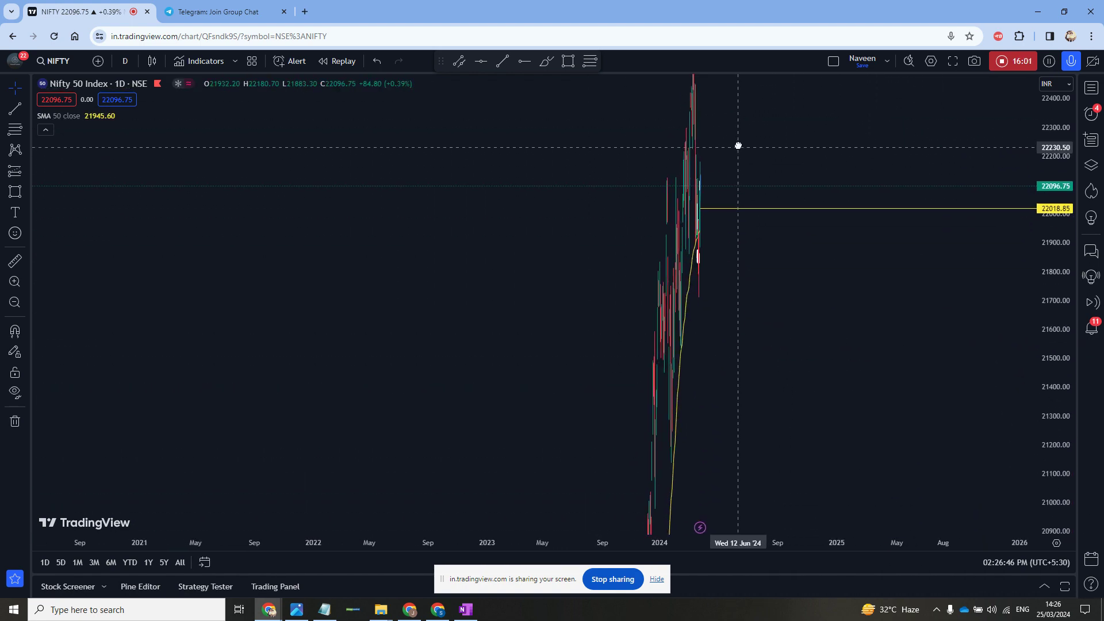
Step: Zoom and center the chart on the November 2023 to March 2024 daily rally with the 50-period SMA
left_click_drag(1052, 213, 798, 356)
scroll(798, 356, "up", 3)
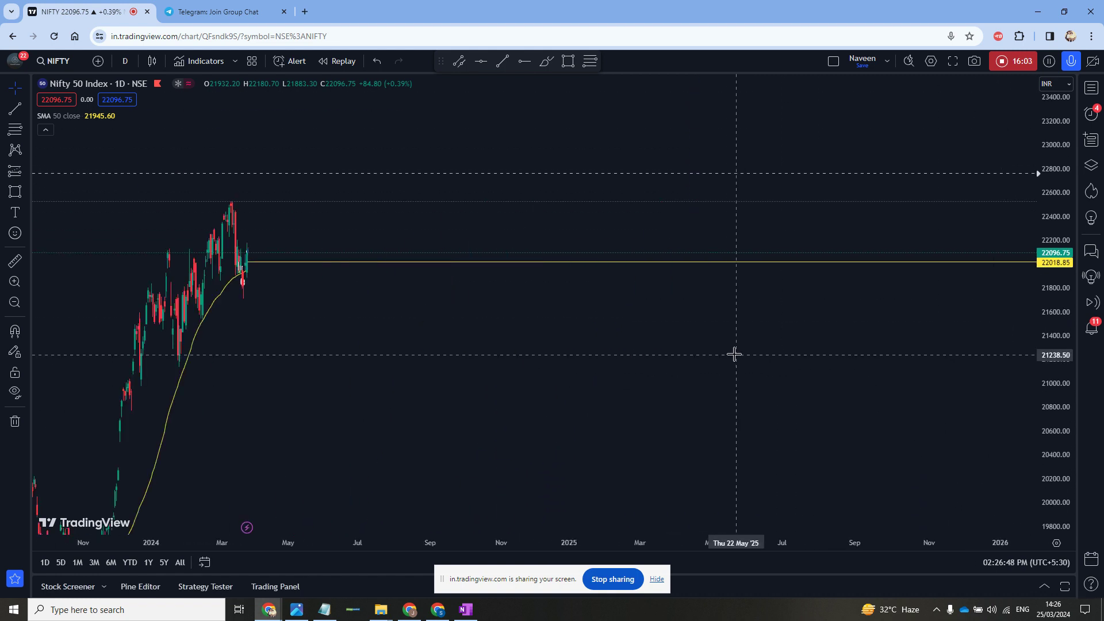
left_click_drag(544, 327, 663, 371)
scroll(662, 371, "up", 3)
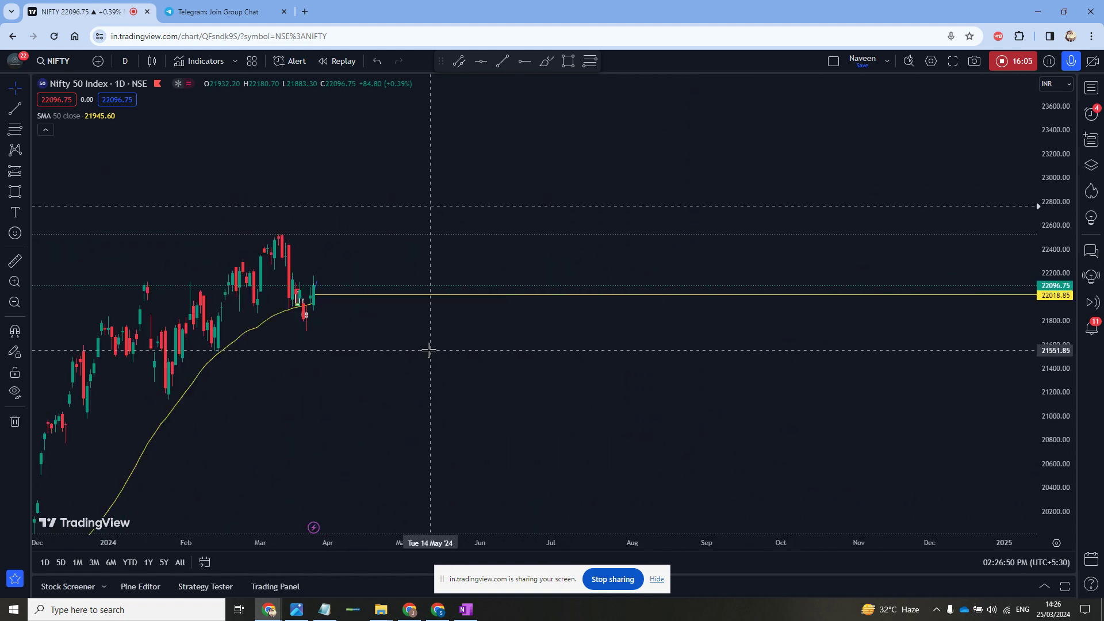
left_click_drag(427, 350, 536, 389)
scroll(536, 389, "up", 3)
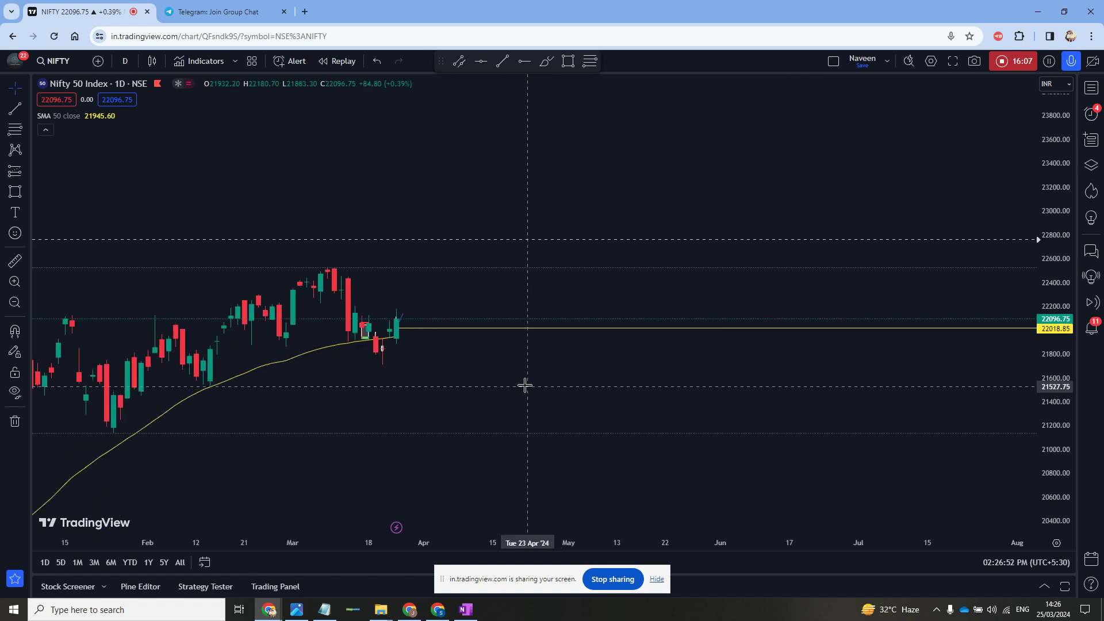
left_click_drag(417, 377, 685, 276)
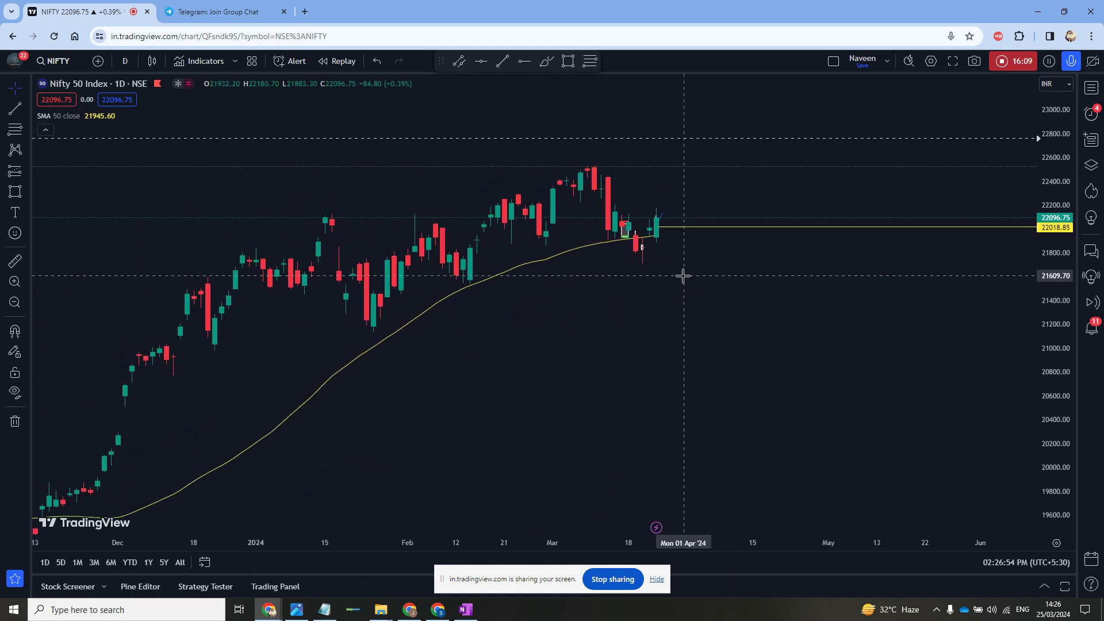